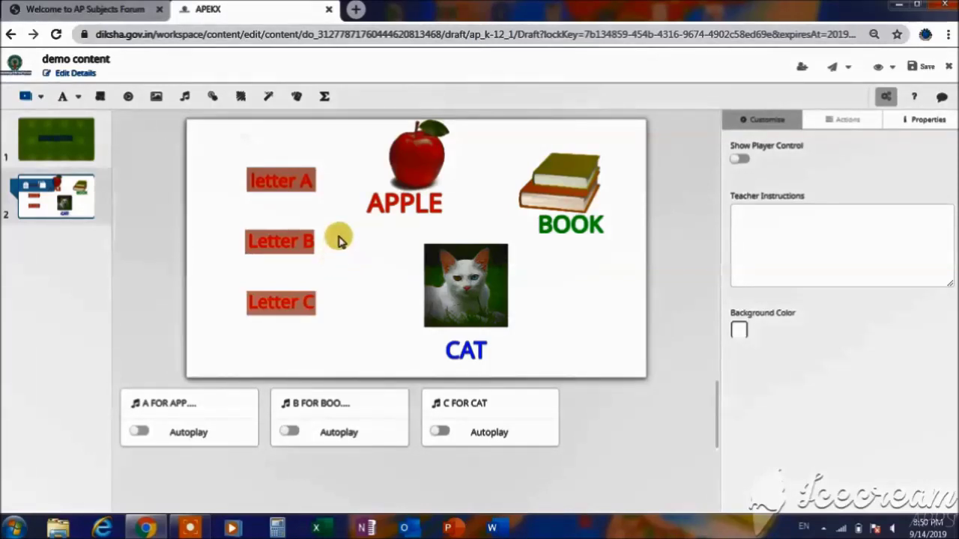
- Try adding a hotspot to the alphabet slide, move it beside the letter A label, and delete it
{"action": "left_click", "coordinate": [306, 210]}
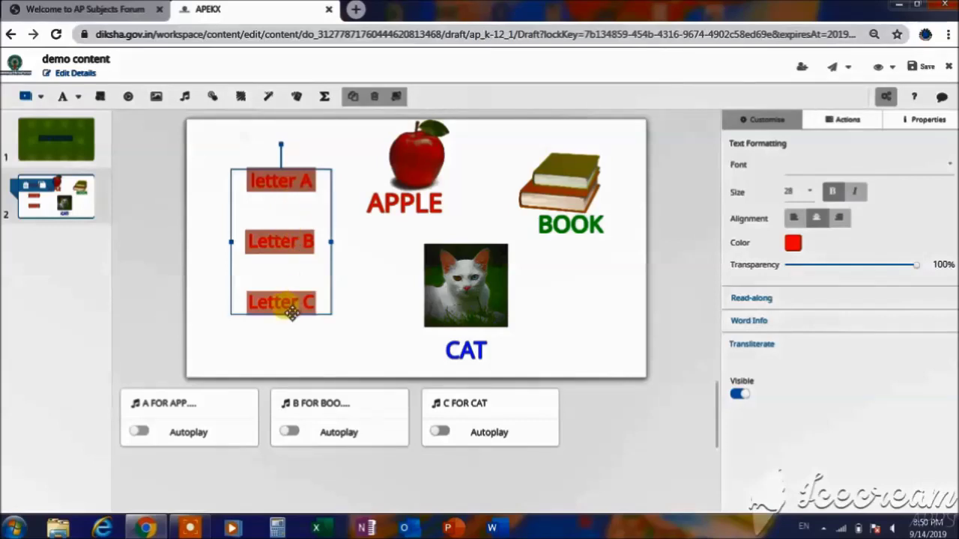
{"action": "left_click", "coordinate": [292, 188]}
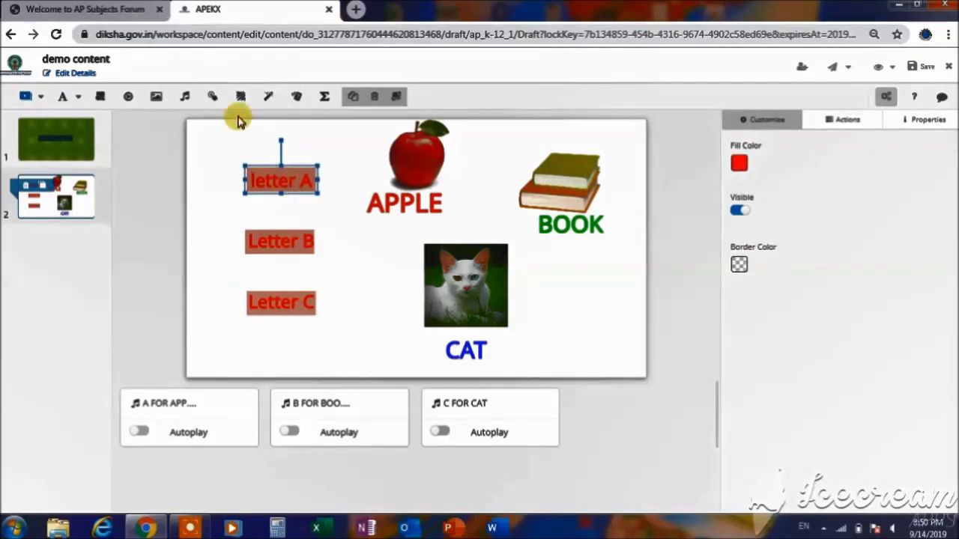
{"action": "left_click", "coordinate": [212, 100]}
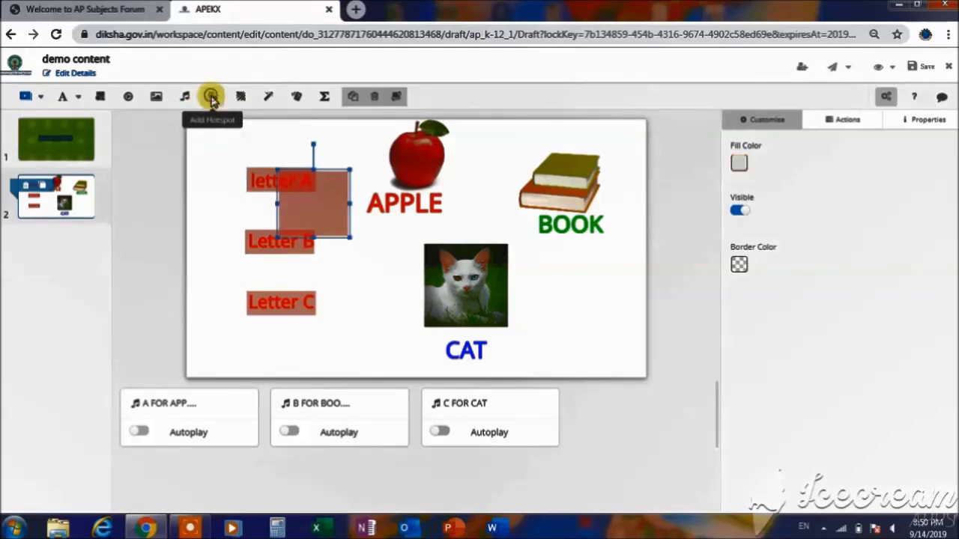
{"action": "left_click_drag", "start_coordinate": [314, 215], "coordinate": [338, 138]}
{"action": "key", "text": "Delete"}
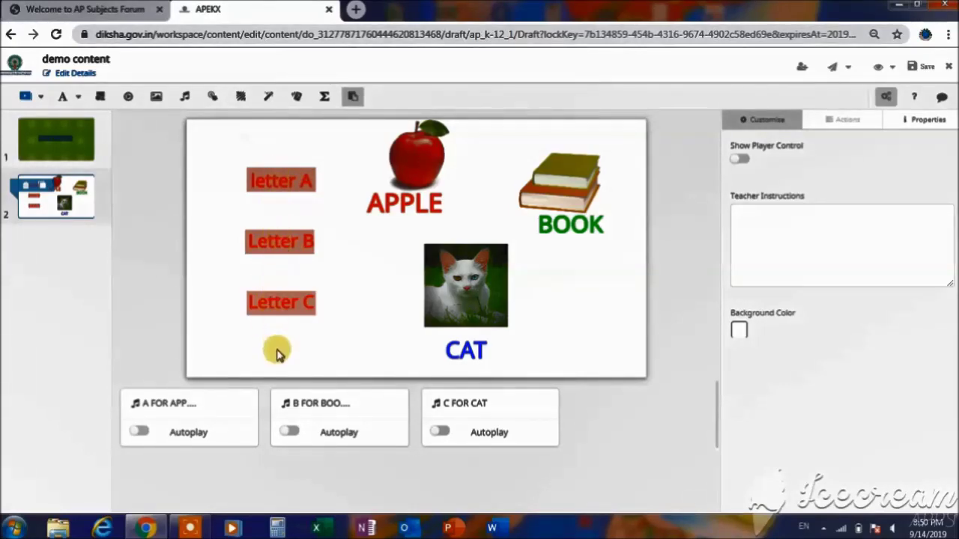
- Check the visibility setting of the text block holding the letter A, B and C labels
{"action": "left_click", "coordinate": [302, 274]}
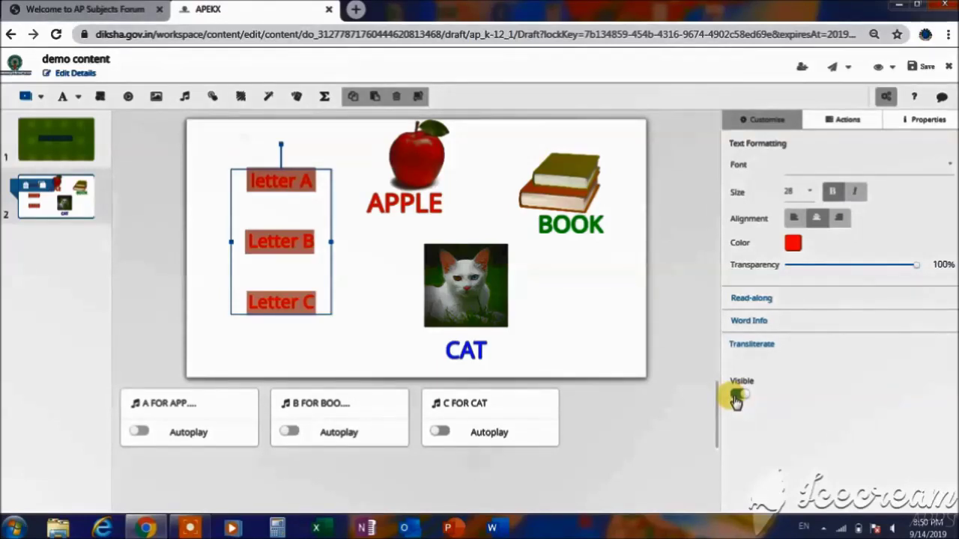
{"action": "left_click", "coordinate": [738, 395]}
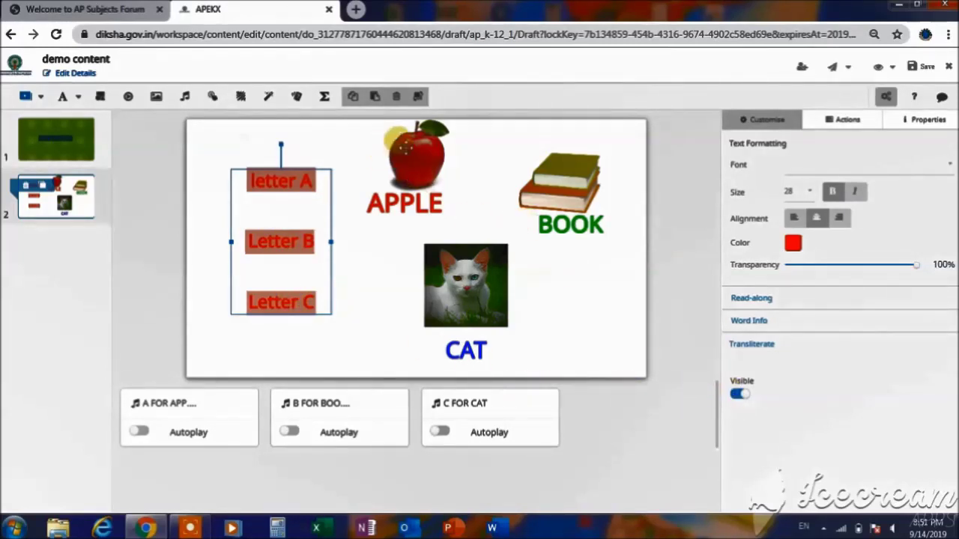
{"action": "left_click", "coordinate": [362, 341]}
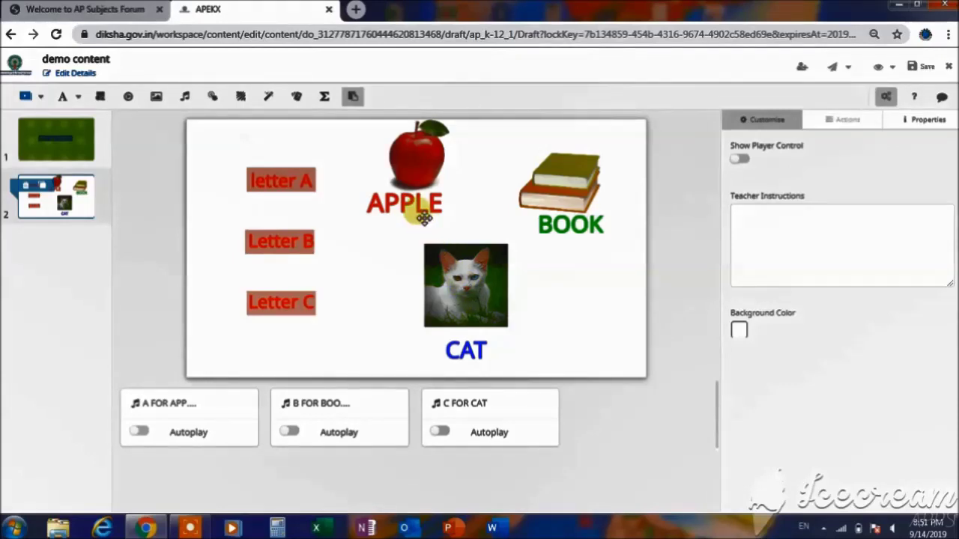
- Look through the library of all available images and leave it without choosing one
{"action": "mouse_move", "coordinate": [248, 397]}
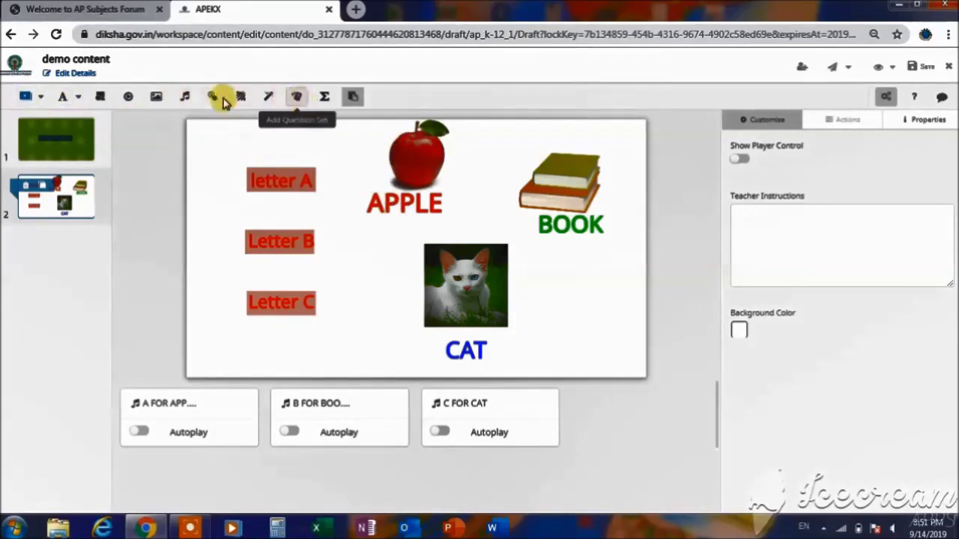
{"action": "left_click", "coordinate": [156, 98]}
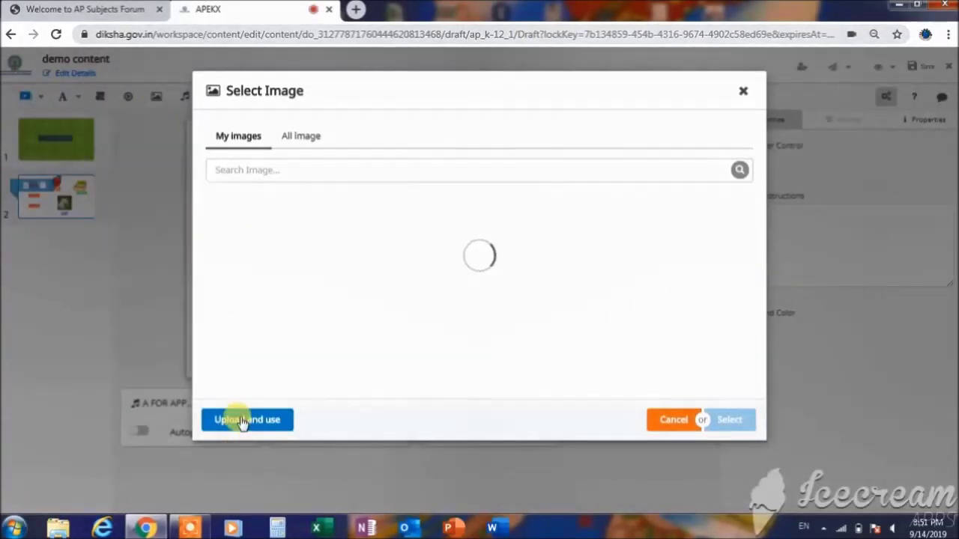
{"action": "left_click", "coordinate": [286, 146]}
{"action": "left_click", "coordinate": [271, 168]}
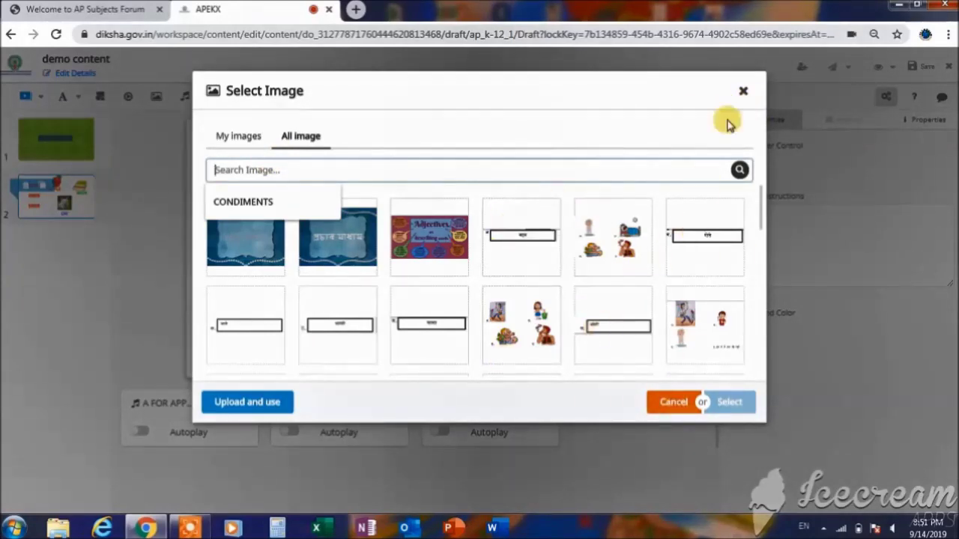
{"action": "left_click", "coordinate": [741, 92]}
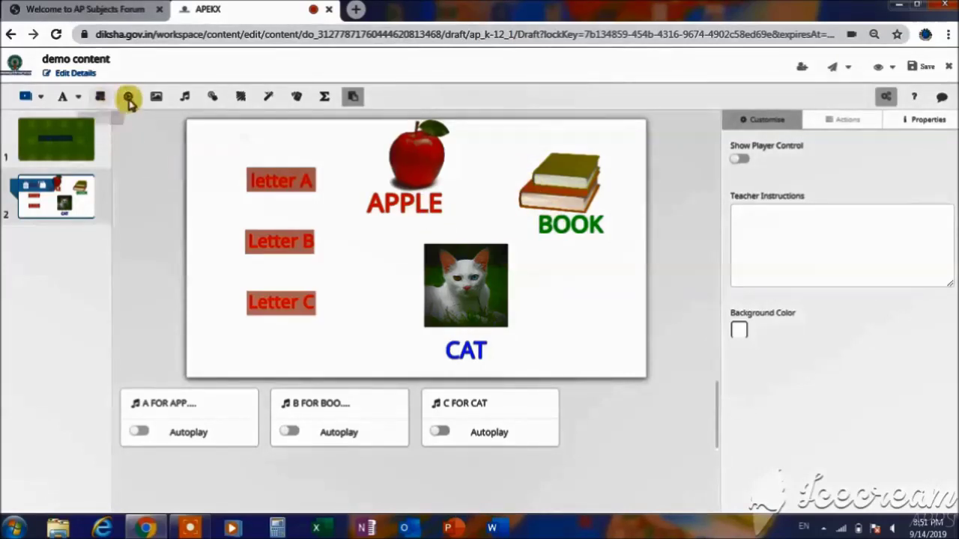
- Try adding a left-aligned text box reading "apple" and discard it
{"action": "left_click", "coordinate": [62, 97]}
{"action": "type", "text": "apple"}
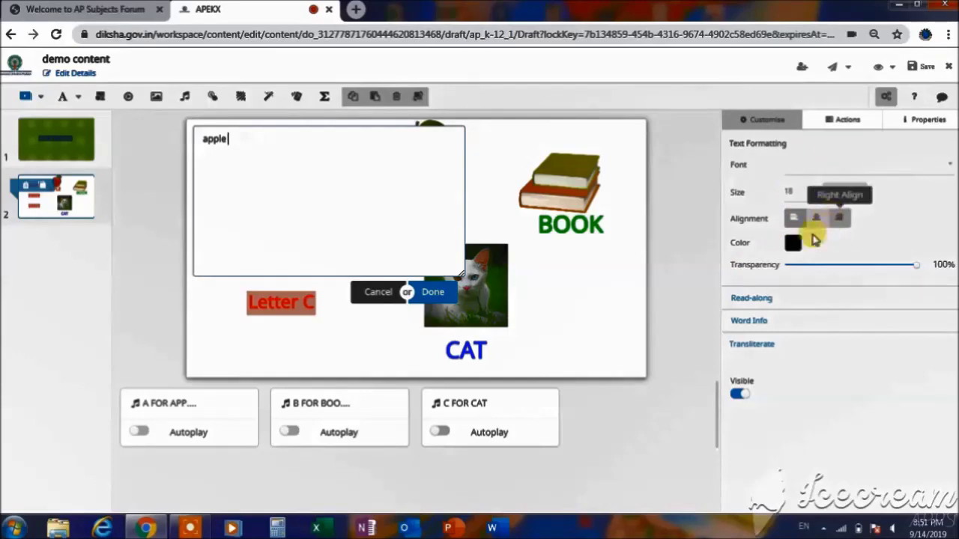
{"action": "left_click", "coordinate": [794, 218]}
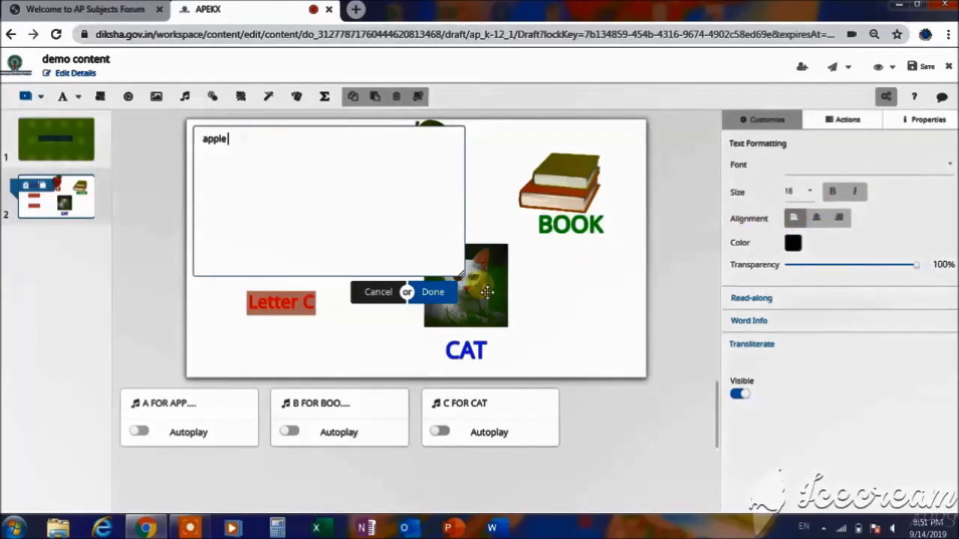
{"action": "left_click", "coordinate": [377, 289]}
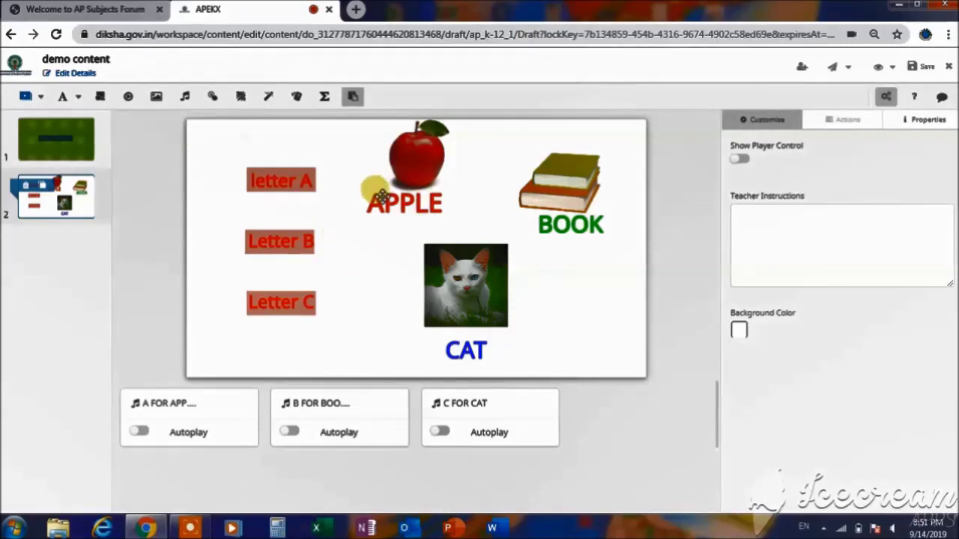
- Record a trial voice clip for the slide, play it back, and discard it
{"action": "mouse_move", "coordinate": [235, 425]}
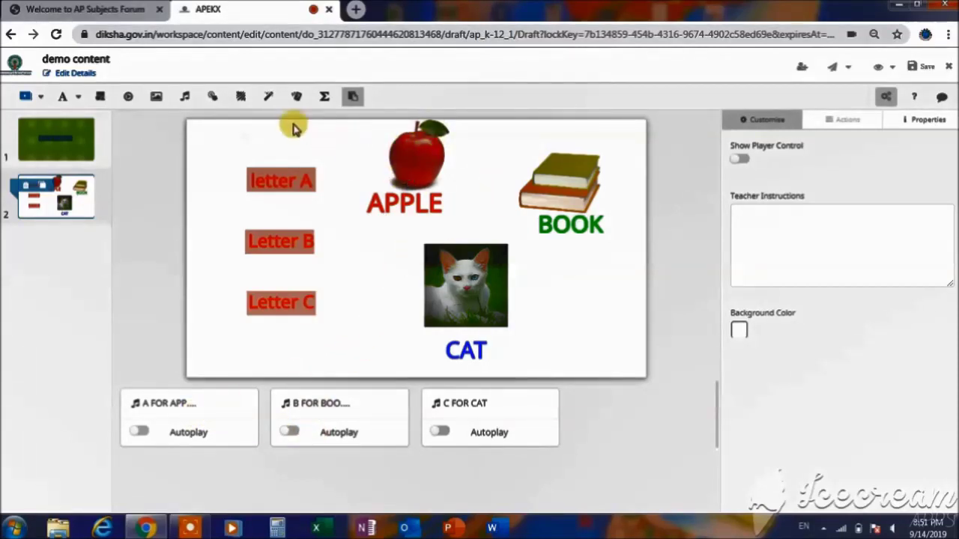
{"action": "left_click", "coordinate": [185, 96]}
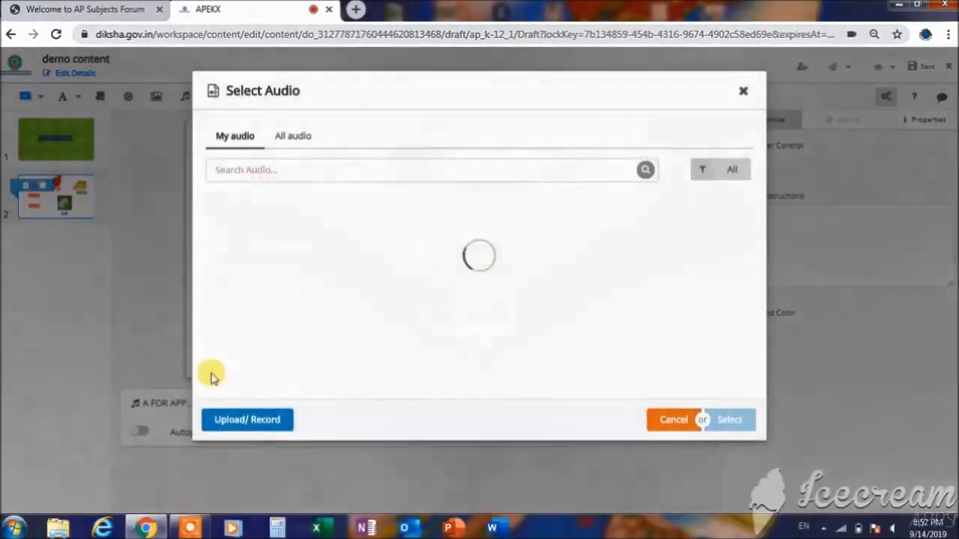
{"action": "left_click", "coordinate": [247, 417]}
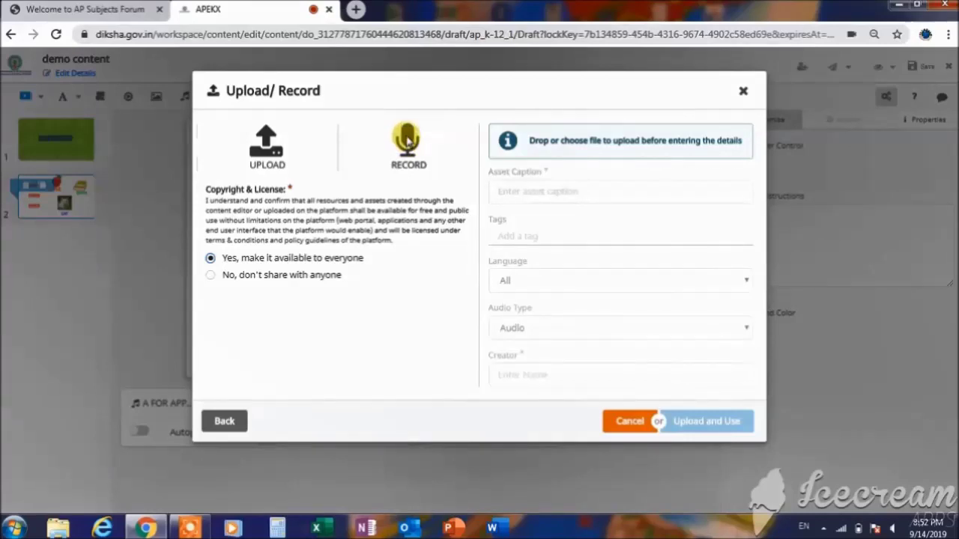
{"action": "left_click", "coordinate": [408, 141]}
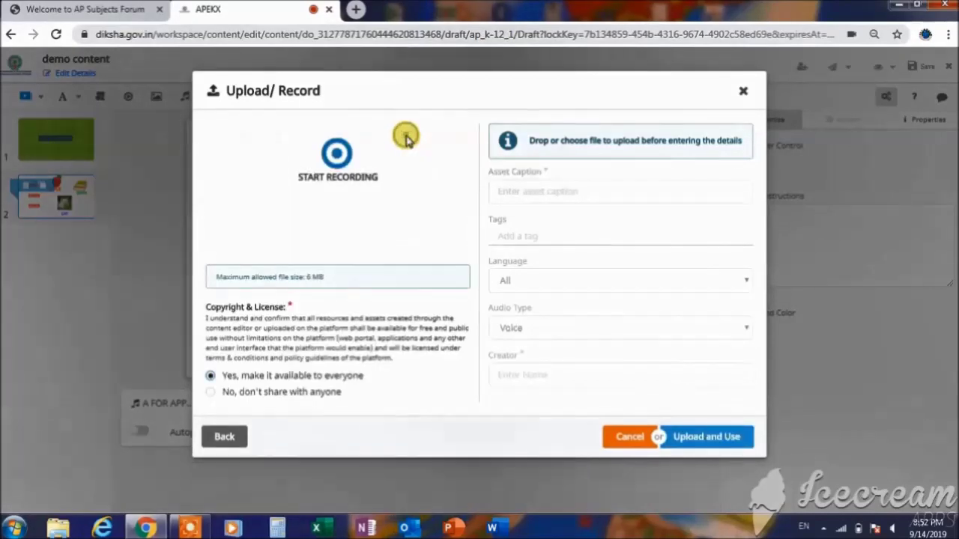
{"action": "left_click", "coordinate": [338, 154]}
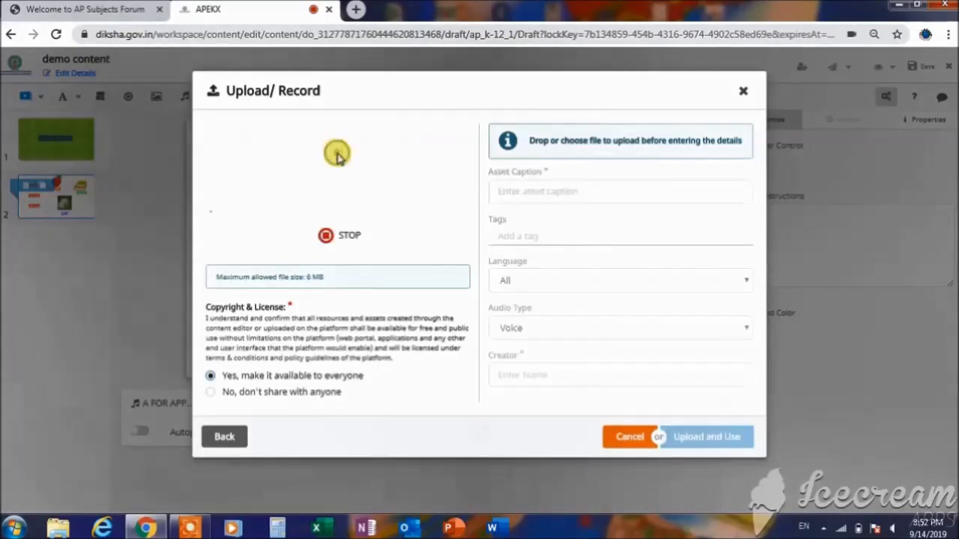
{"action": "left_click", "coordinate": [326, 237]}
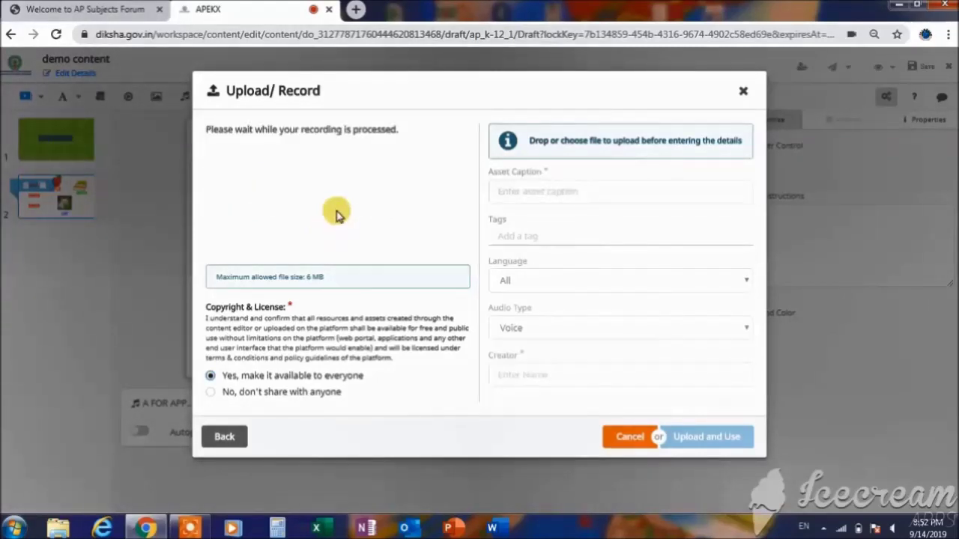
{"action": "left_click", "coordinate": [339, 179]}
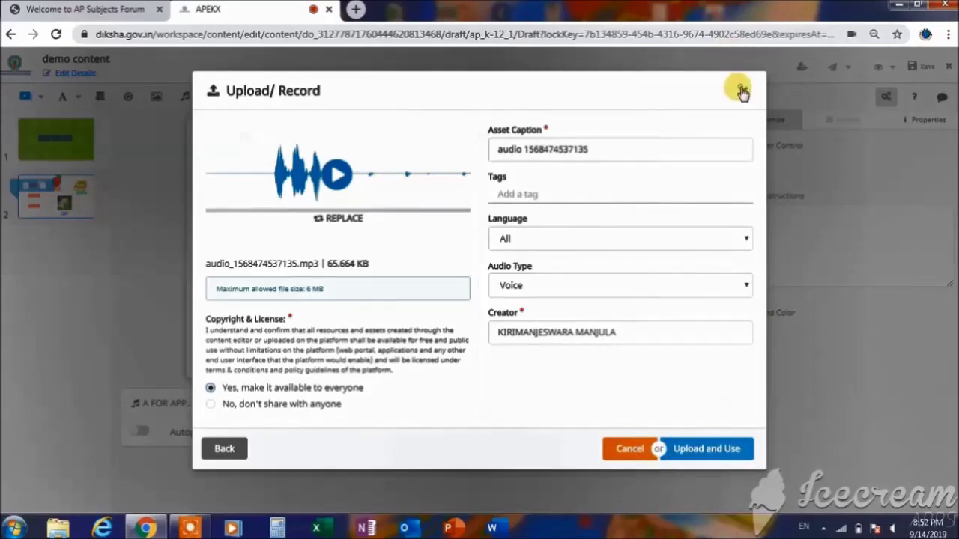
{"action": "left_click", "coordinate": [742, 91]}
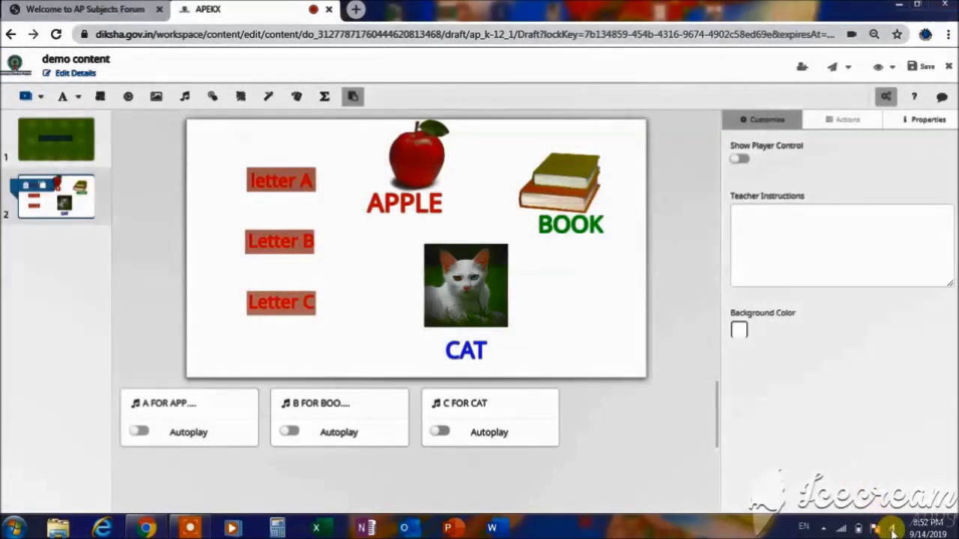
- Raise the computer's speaker volume to the maximum
{"action": "left_click", "coordinate": [892, 528]}
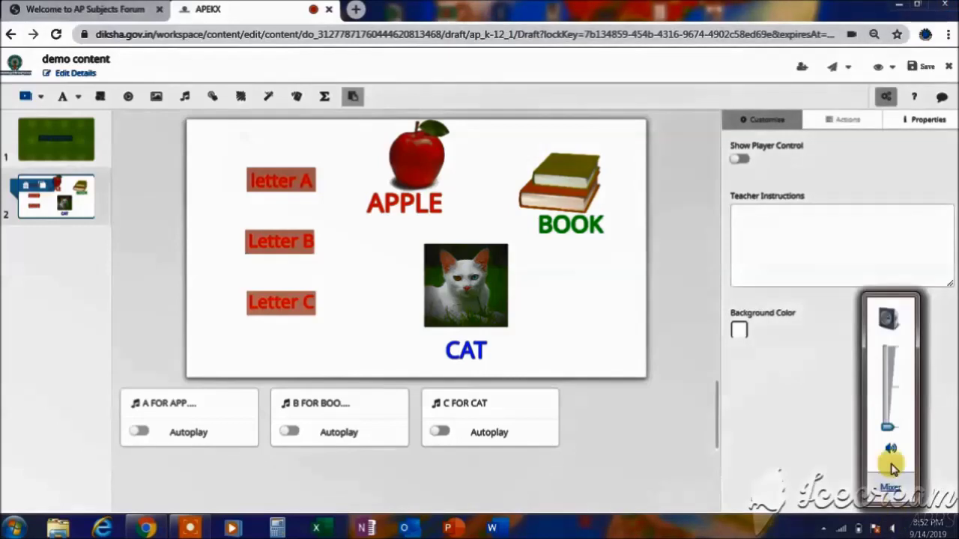
{"action": "left_click", "coordinate": [886, 355]}
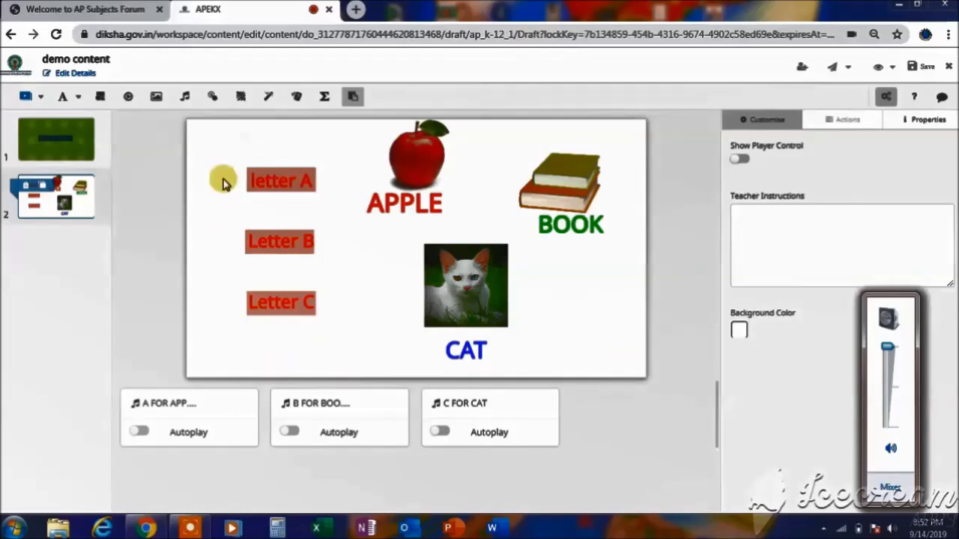
- Record a new voice clip as an audio asset for the slide and play it back
{"action": "left_click", "coordinate": [185, 97]}
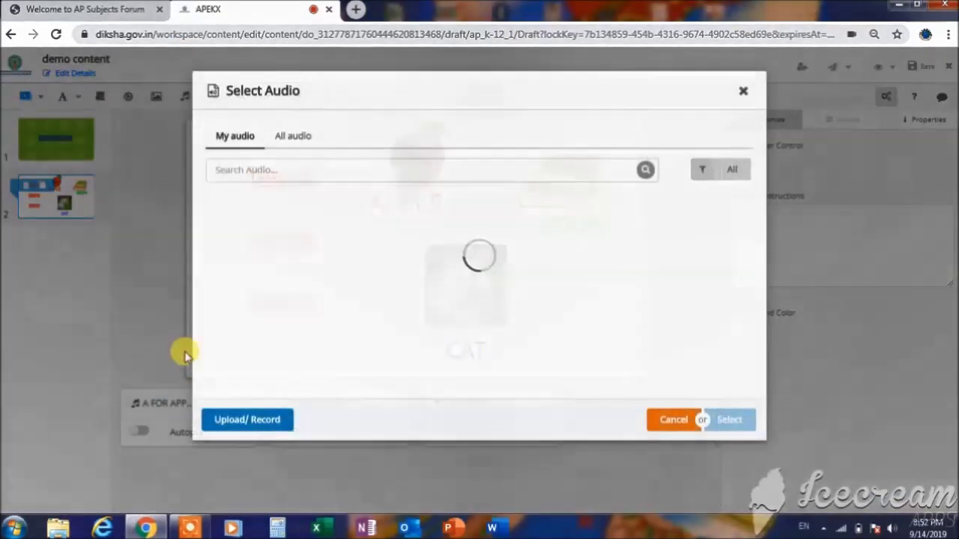
{"action": "left_click", "coordinate": [219, 422]}
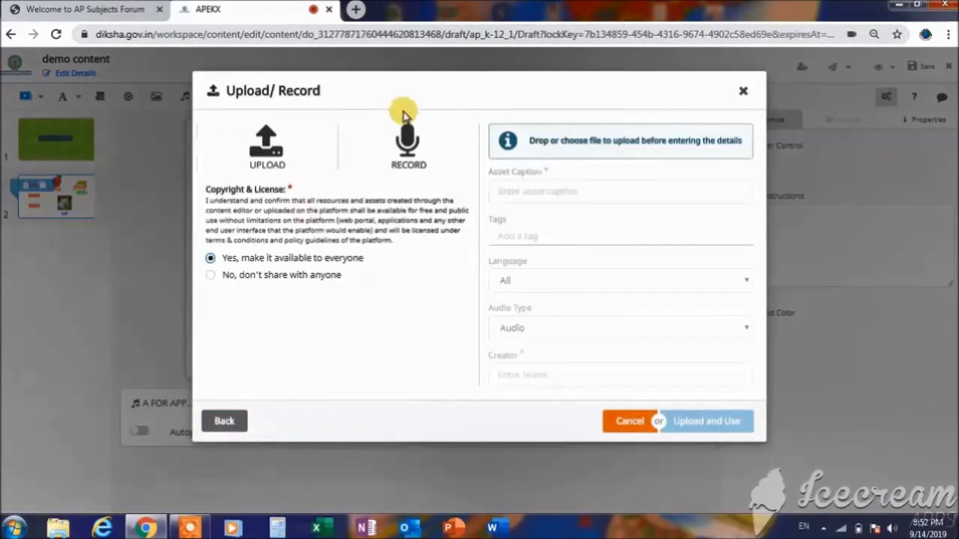
{"action": "left_click", "coordinate": [407, 139]}
{"action": "left_click", "coordinate": [337, 149]}
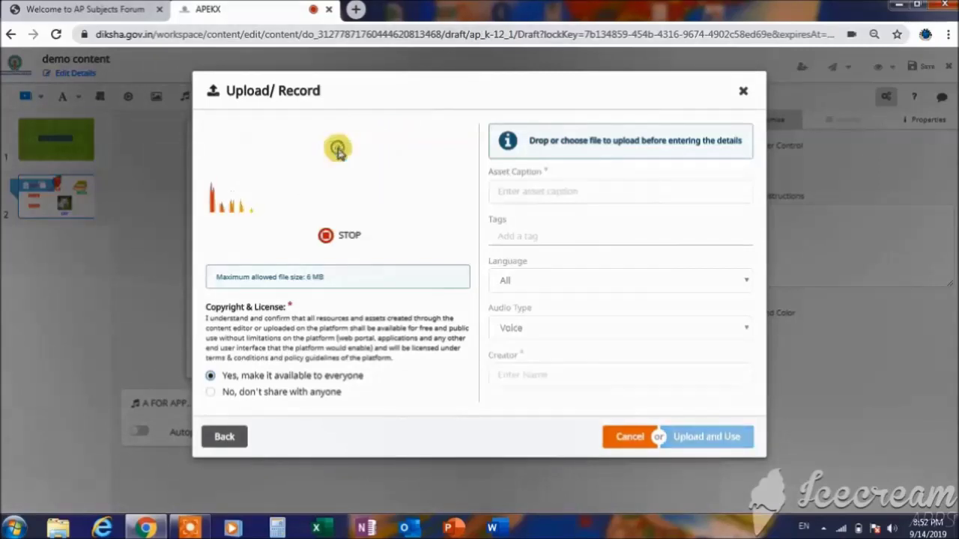
{"action": "left_click", "coordinate": [326, 233]}
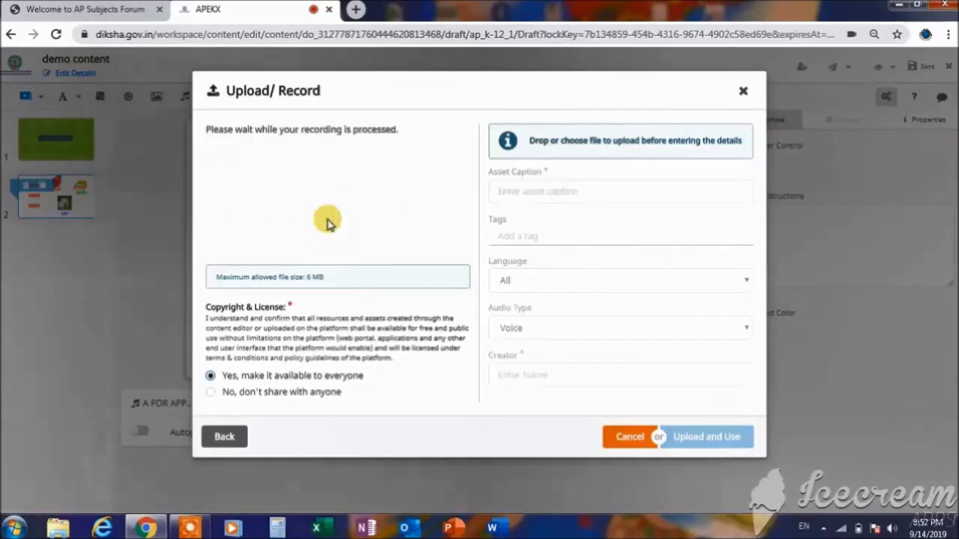
{"action": "left_click", "coordinate": [336, 175]}
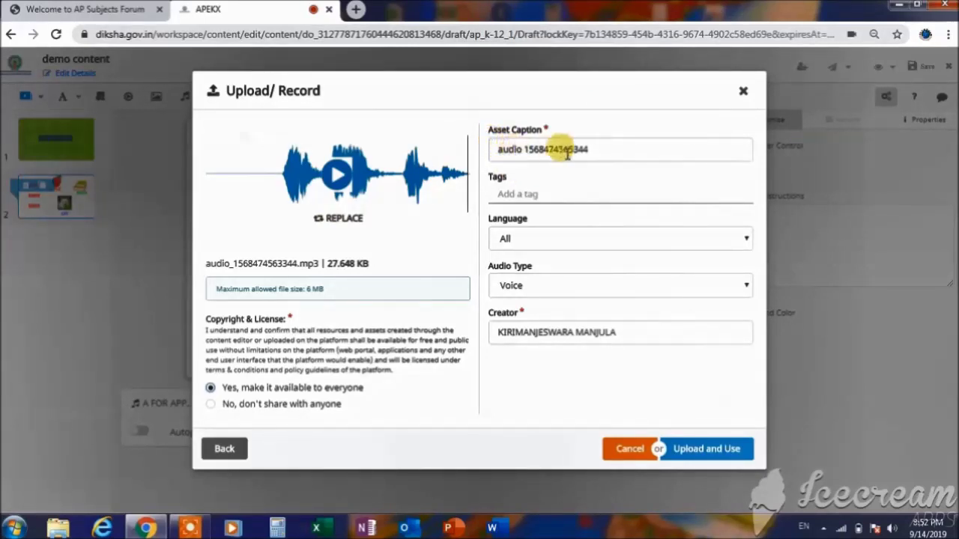
- Replace the recording's default asset caption with "a for apple"
{"action": "left_click", "coordinate": [592, 150]}
{"action": "key", "text": "BackSpace"}
{"action": "key", "text": "BackSpace"}
{"action": "key", "text": "BackSpace"}
{"action": "key", "text": "BackSpace"}
{"action": "key", "text": "BackSpace"}
{"action": "key", "text": "BackSpace"}
{"action": "key", "text": "BackSpace"}
{"action": "key", "text": "BackSpace"}
{"action": "key", "text": "BackSpace"}
{"action": "key", "text": "BackSpace"}
{"action": "key", "text": "BackSpace"}
{"action": "key", "text": "BackSpace"}
{"action": "key", "text": "BackSpace"}
{"action": "key", "text": "BackSpace"}
{"action": "key", "text": "BackSpace"}
{"action": "key", "text": "BackSpace"}
{"action": "key", "text": "BackSpace"}
{"action": "key", "text": "BackSpace"}
{"action": "key", "text": "BackSpace"}
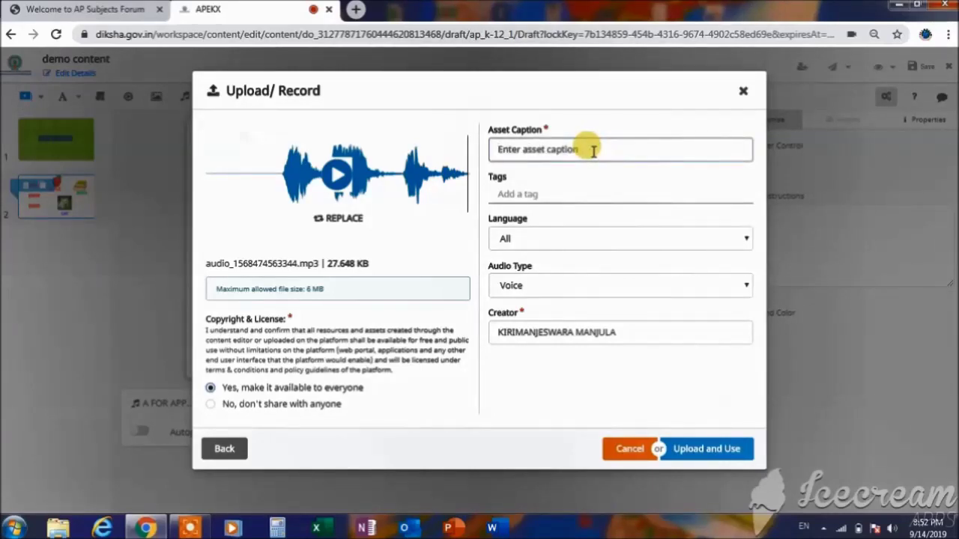
{"action": "type", "text": "a for apple"}
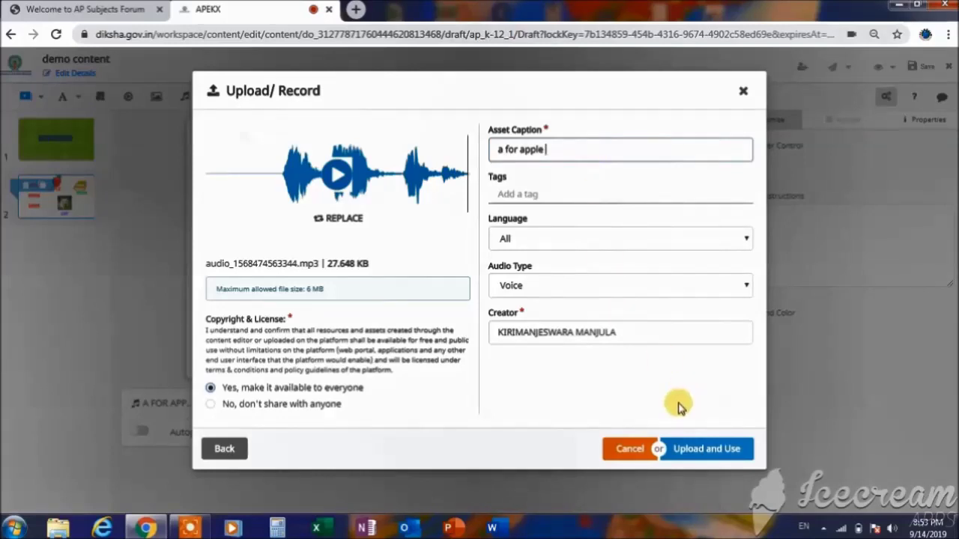
- Upload the recording to the slide with the tag "alphabets", and remove the added clip from the slide
{"action": "left_click", "coordinate": [532, 194]}
{"action": "type", "text": "ap"}
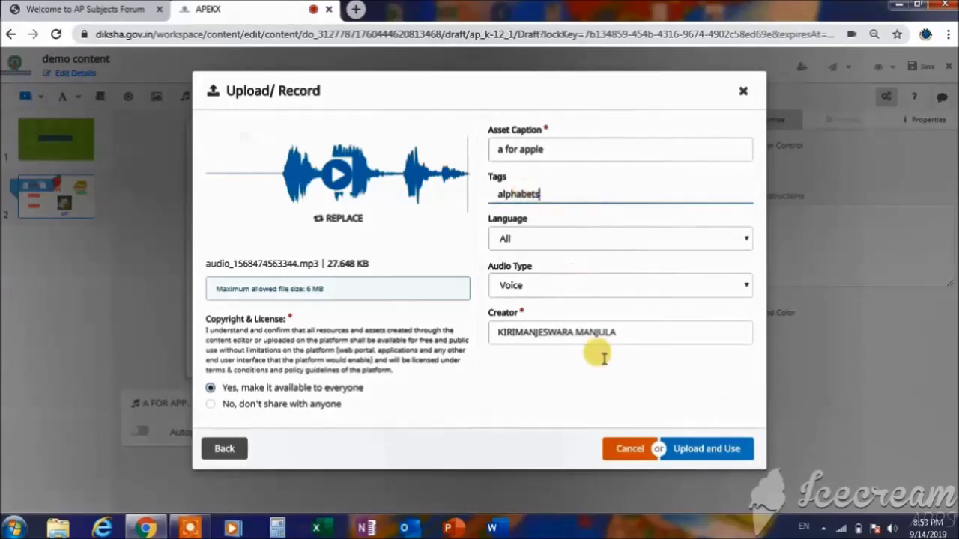
{"action": "key", "text": "Return"}
{"action": "left_click", "coordinate": [702, 451]}
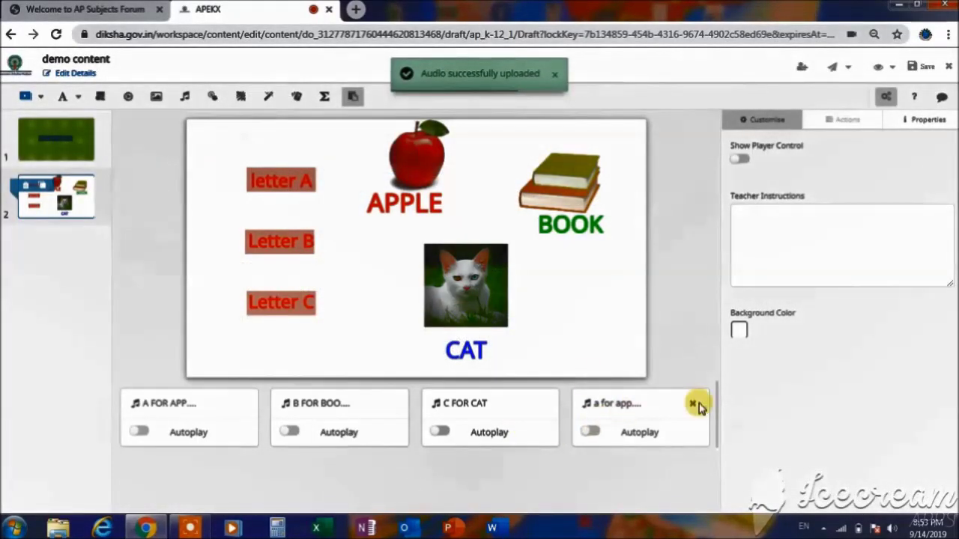
{"action": "left_click", "coordinate": [693, 405]}
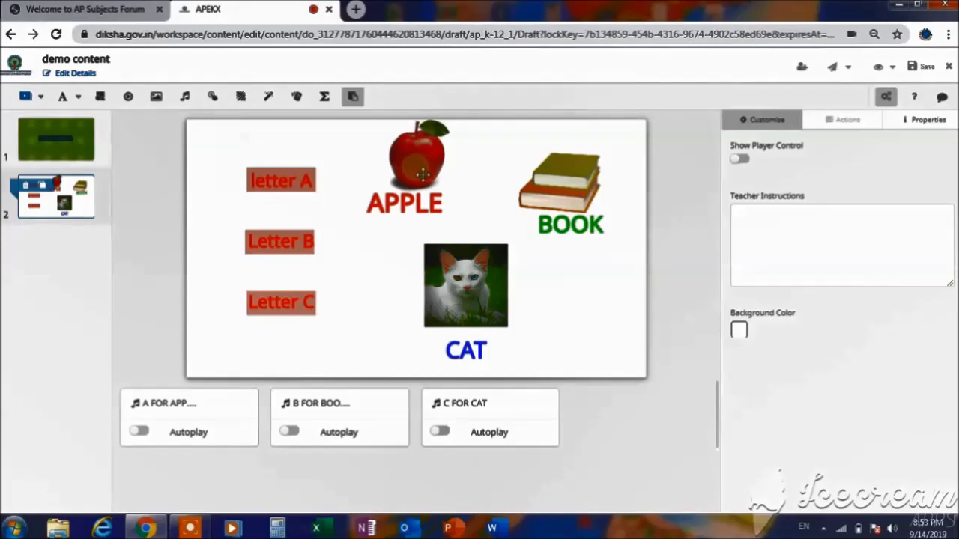
- Check the Visible setting of the apple, book and cat pictures, their word labels and the letter A hotspot
{"action": "left_click", "coordinate": [418, 167]}
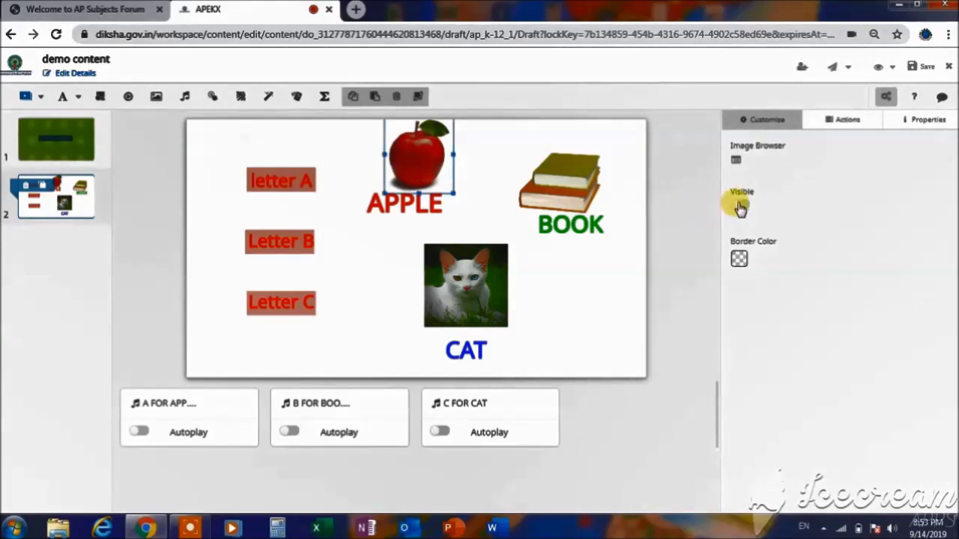
{"action": "left_click", "coordinate": [562, 187]}
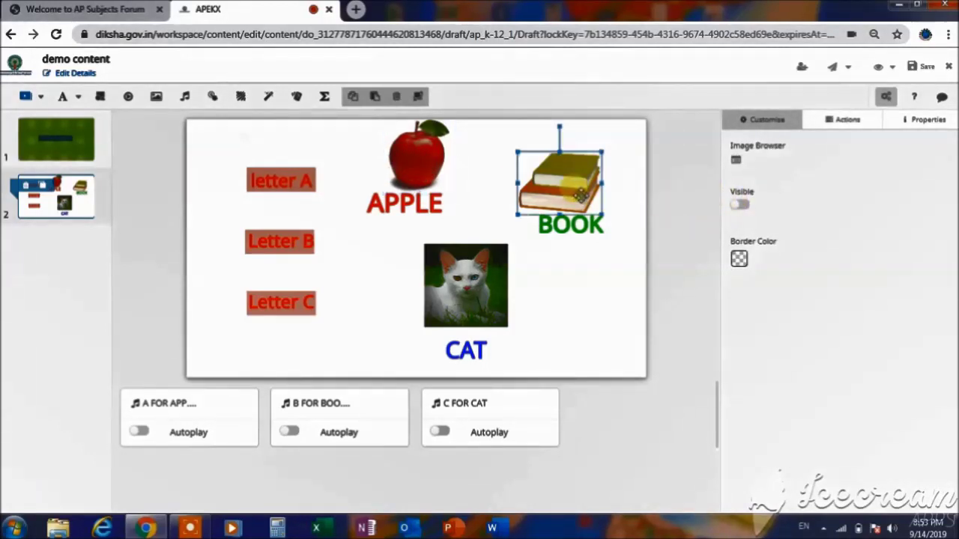
{"action": "left_click", "coordinate": [428, 207]}
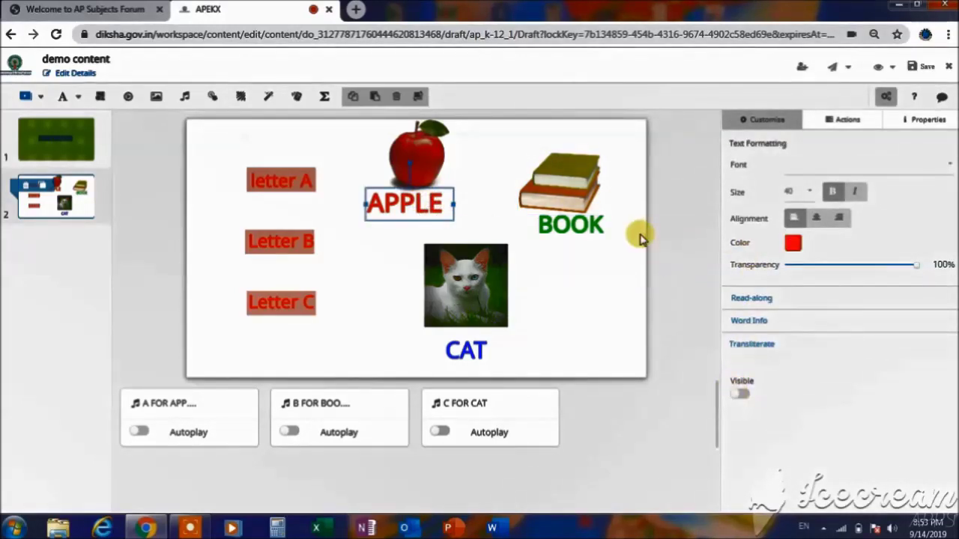
{"action": "left_click", "coordinate": [589, 235]}
{"action": "left_click", "coordinate": [454, 335]}
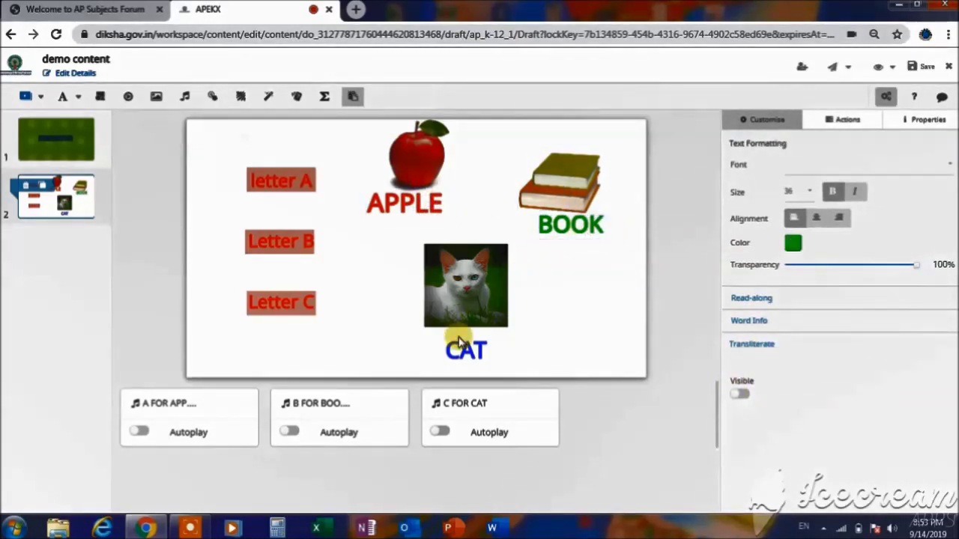
{"action": "left_click", "coordinate": [456, 308]}
{"action": "left_click", "coordinate": [465, 348]}
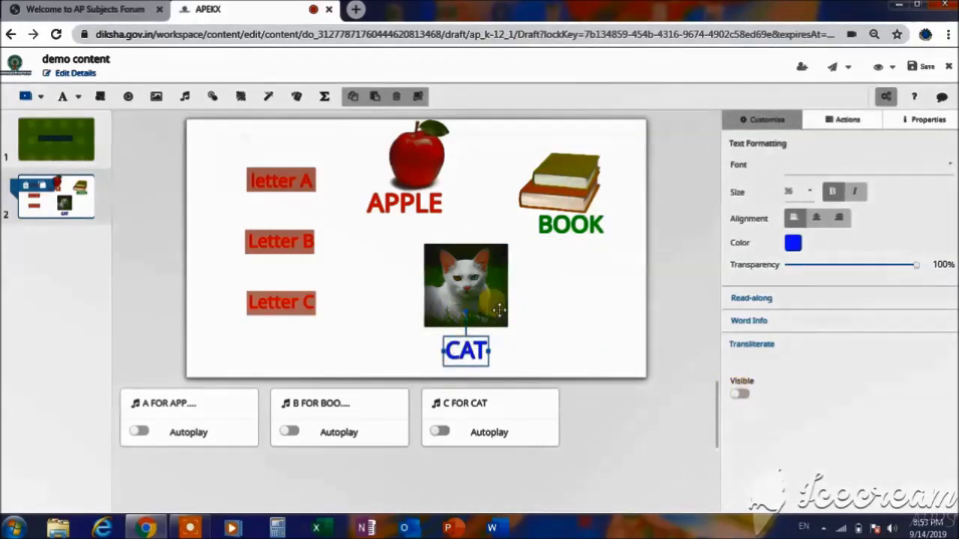
{"action": "left_click", "coordinate": [410, 288]}
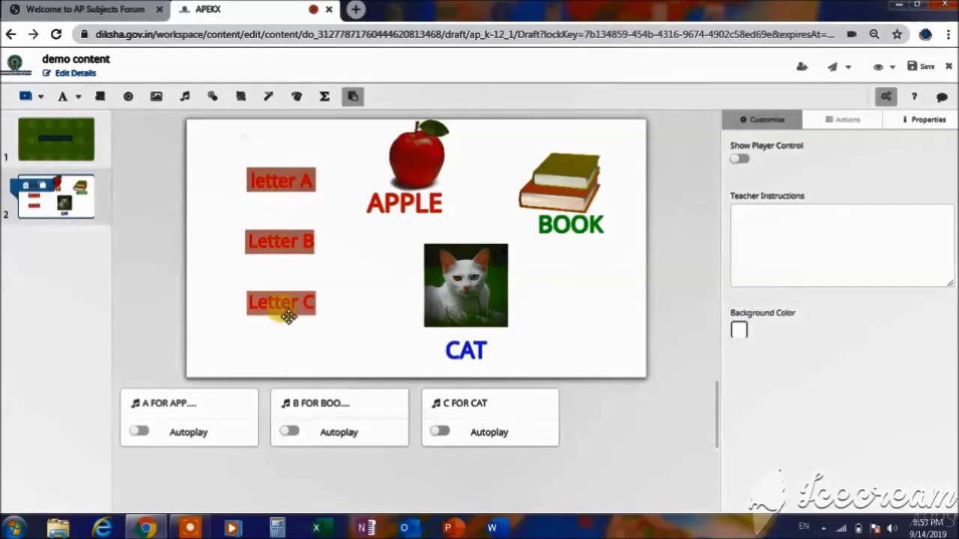
{"action": "left_click", "coordinate": [286, 189]}
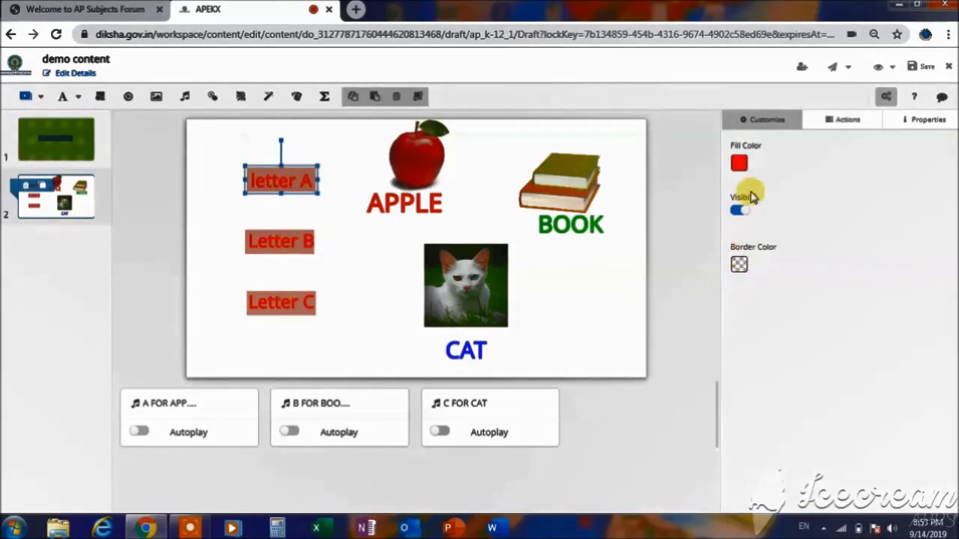
{"action": "left_click", "coordinate": [575, 281]}
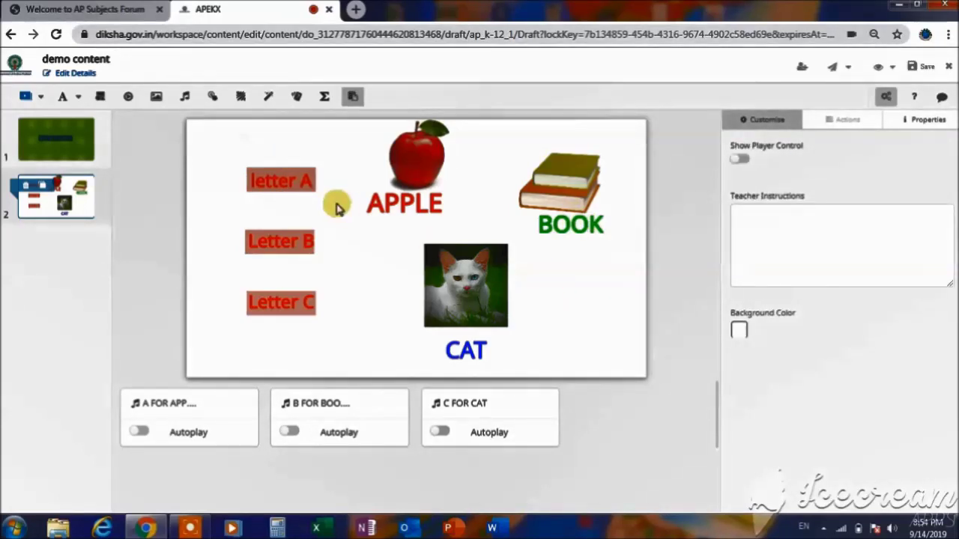
- Add an on-click action to the letter A hotspot that shows the apple picture
{"action": "left_click", "coordinate": [301, 186]}
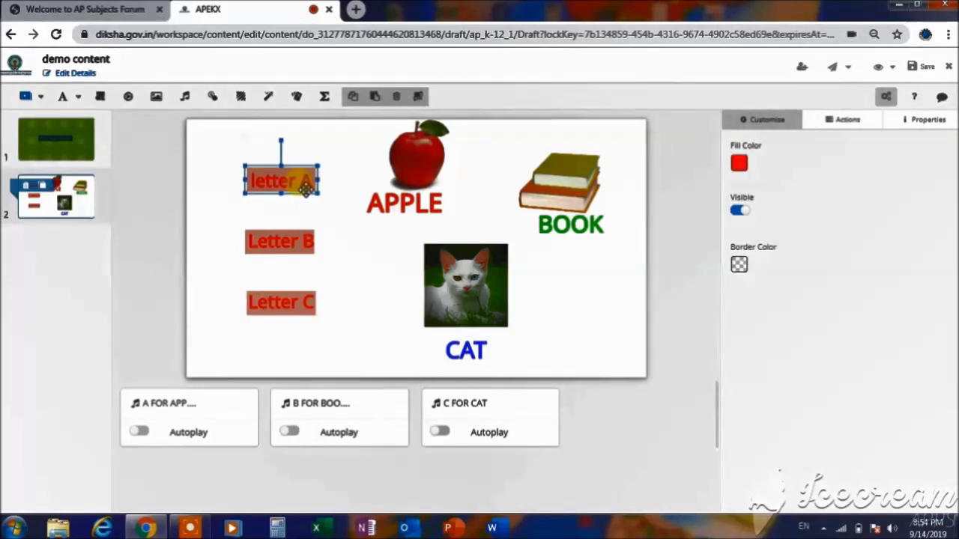
{"action": "mouse_move", "coordinate": [306, 190]}
{"action": "left_mouse_down"}
{"action": "mouse_move", "coordinate": [299, 182]}
{"action": "mouse_move", "coordinate": [317, 163]}
{"action": "mouse_move", "coordinate": [367, 161]}
{"action": "mouse_move", "coordinate": [307, 191]}
{"action": "left_mouse_up"}
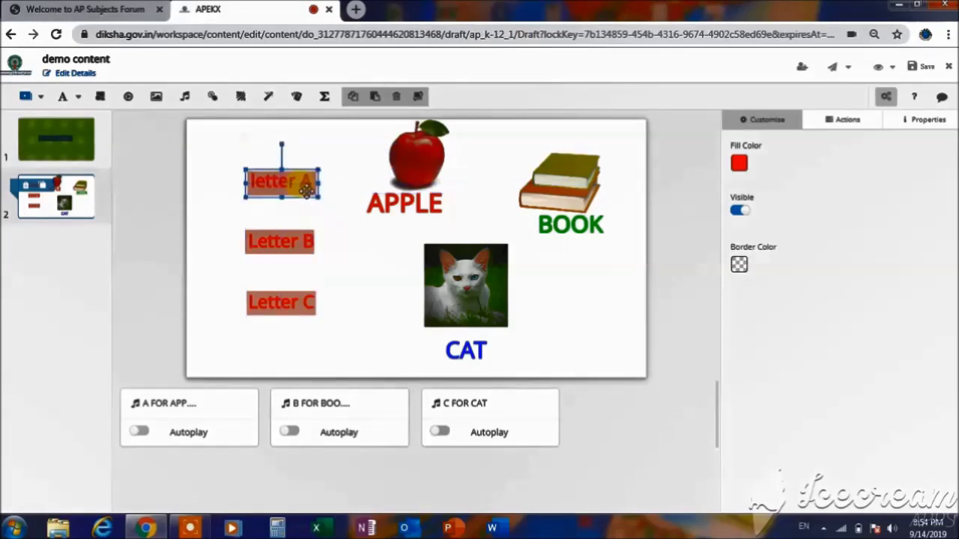
{"action": "left_click", "coordinate": [844, 124]}
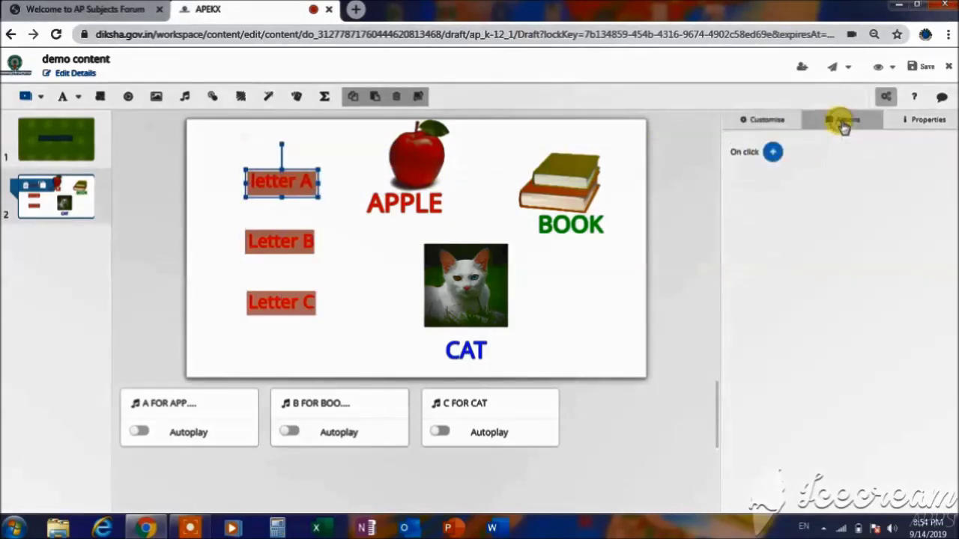
{"action": "left_click", "coordinate": [773, 152]}
{"action": "left_click", "coordinate": [766, 200]}
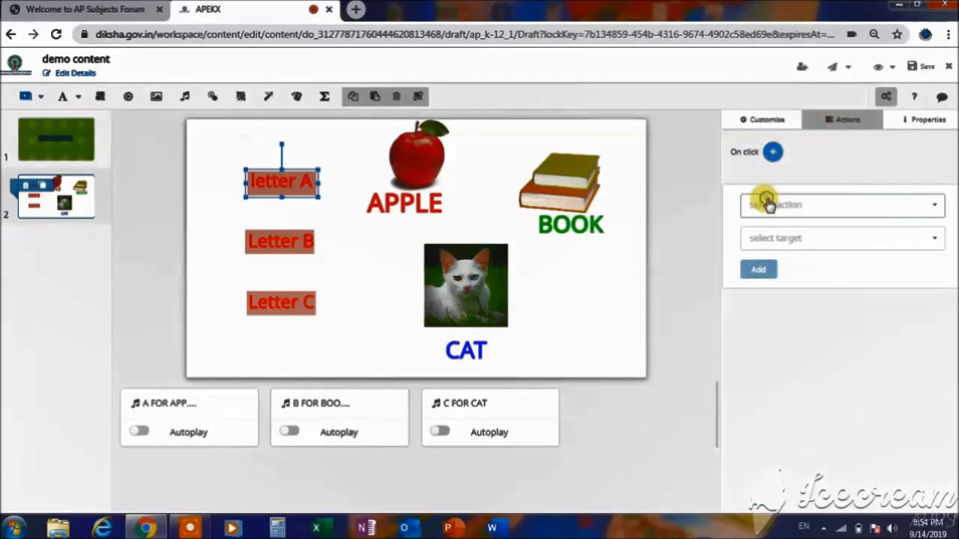
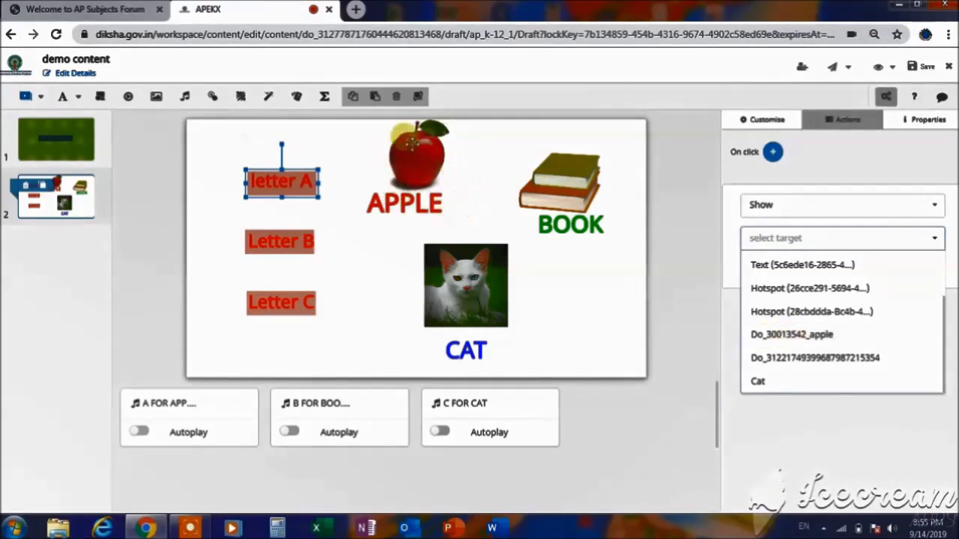
{"action": "left_click", "coordinate": [796, 337]}
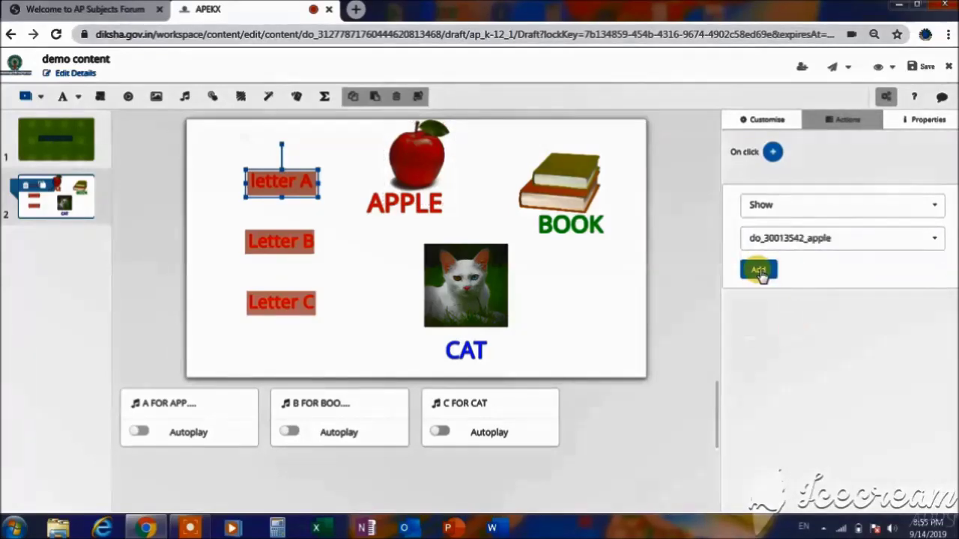
{"action": "left_click", "coordinate": [759, 270]}
- Add an on-click action to the letter A hotspot that hides the book picture
{"action": "left_click", "coordinate": [772, 152]}
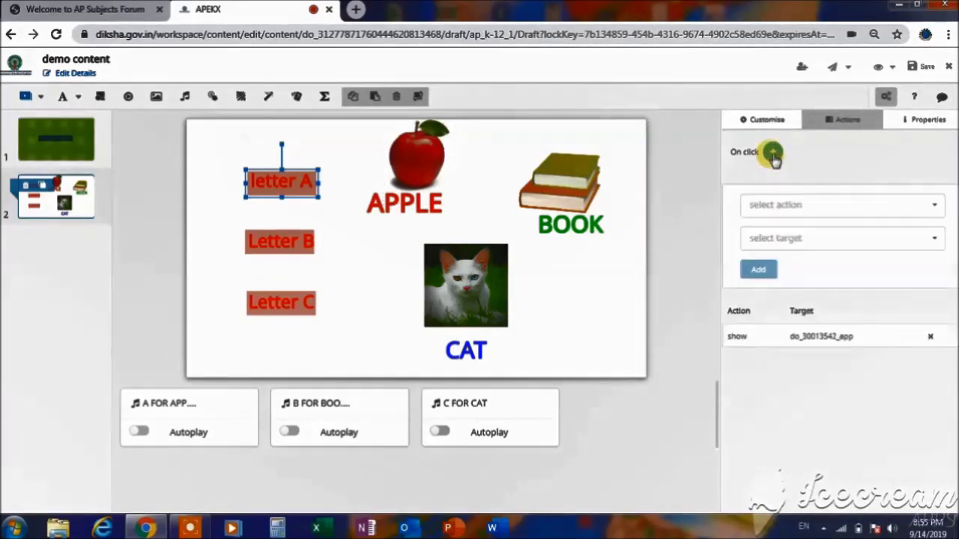
{"action": "left_click", "coordinate": [776, 208]}
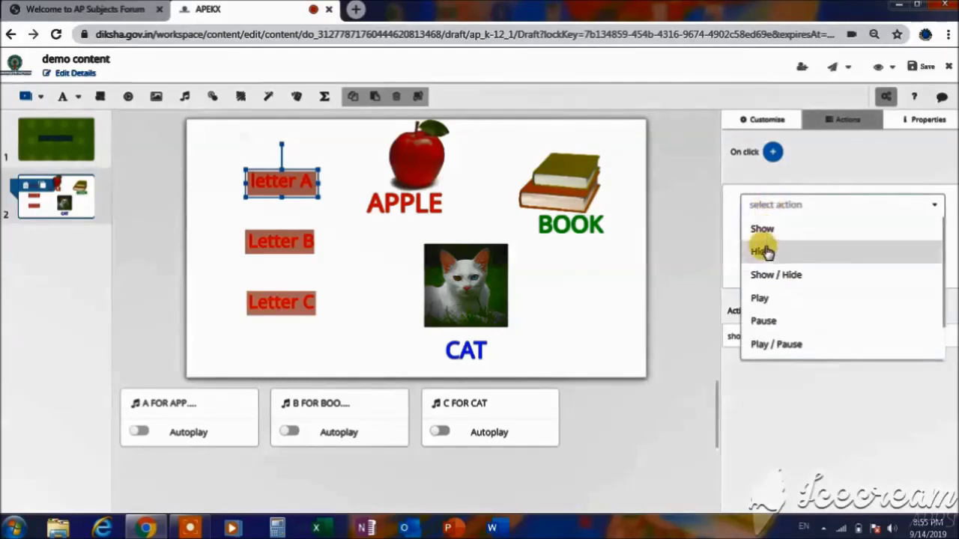
{"action": "left_click", "coordinate": [761, 251]}
{"action": "left_click", "coordinate": [794, 237]}
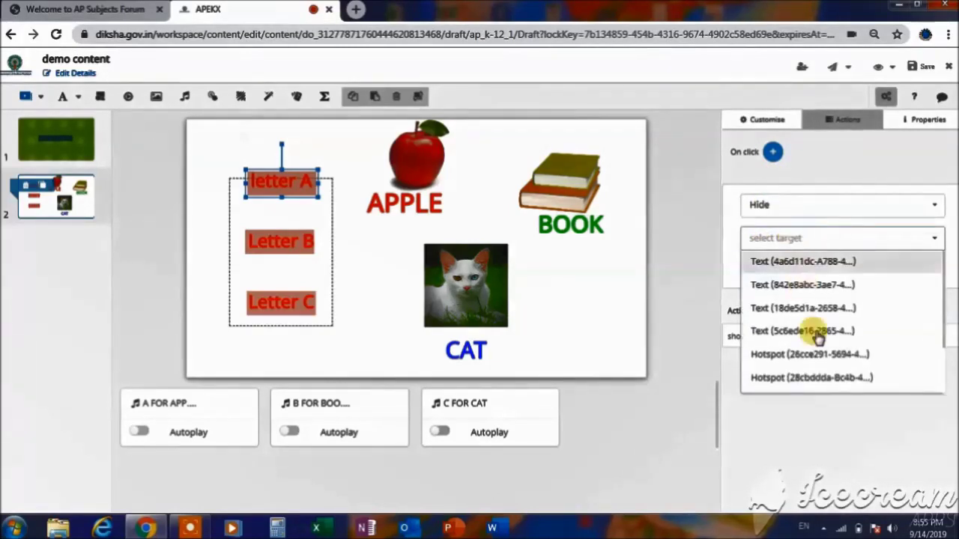
{"action": "scroll", "coordinate": [946, 378], "scroll_direction": "down", "scroll_amount": 2}
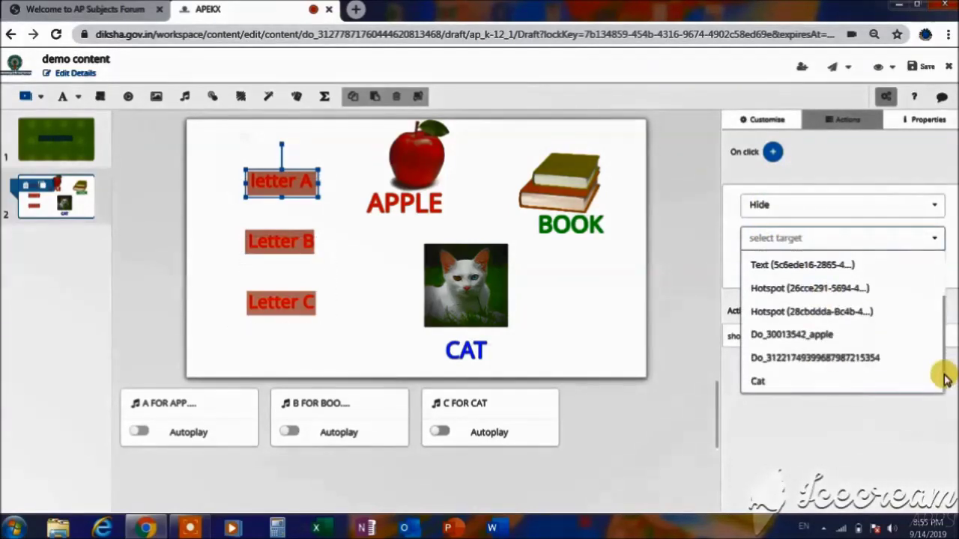
{"action": "left_click", "coordinate": [821, 359]}
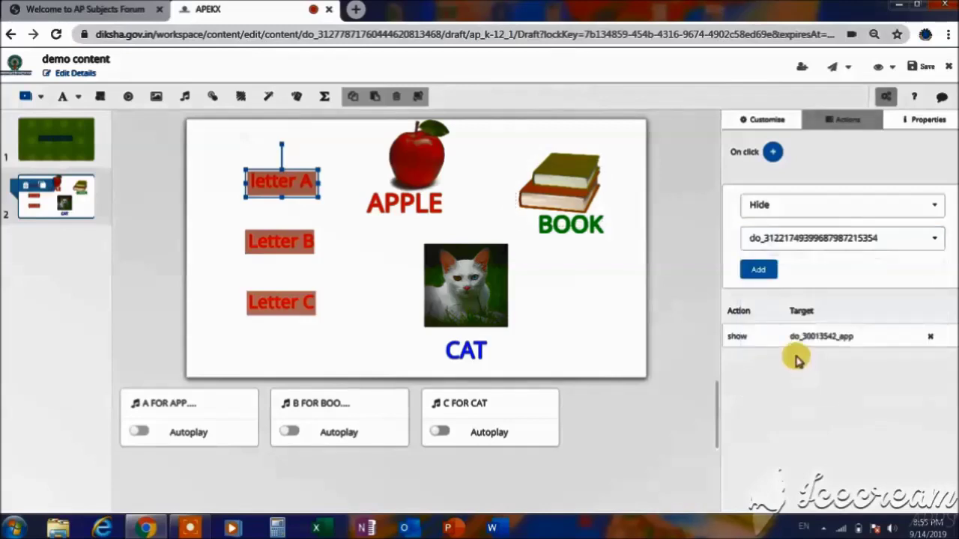
{"action": "left_click", "coordinate": [759, 271]}
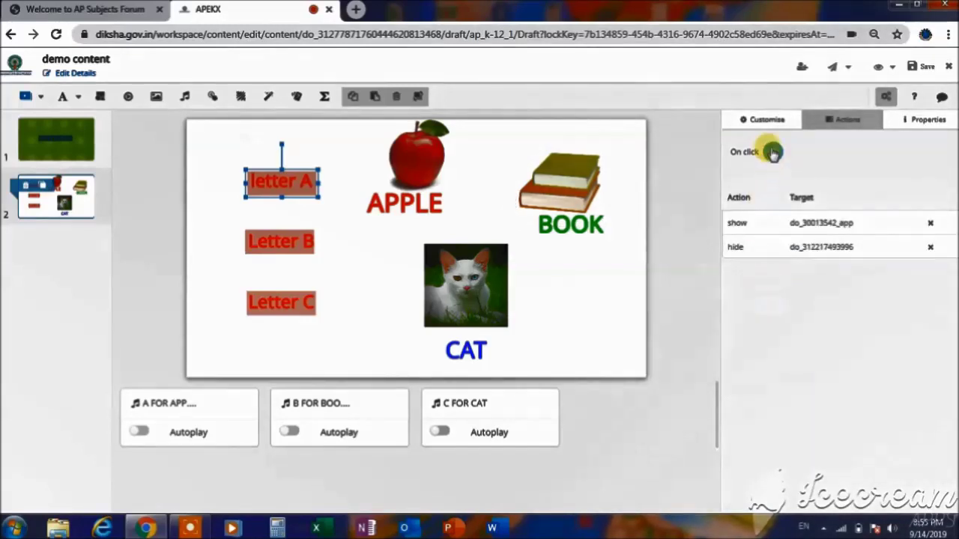
- Add an on-click action to the letter A hotspot that hides the cat picture
{"action": "left_click", "coordinate": [773, 153]}
{"action": "left_click", "coordinate": [772, 209]}
{"action": "left_click", "coordinate": [764, 251]}
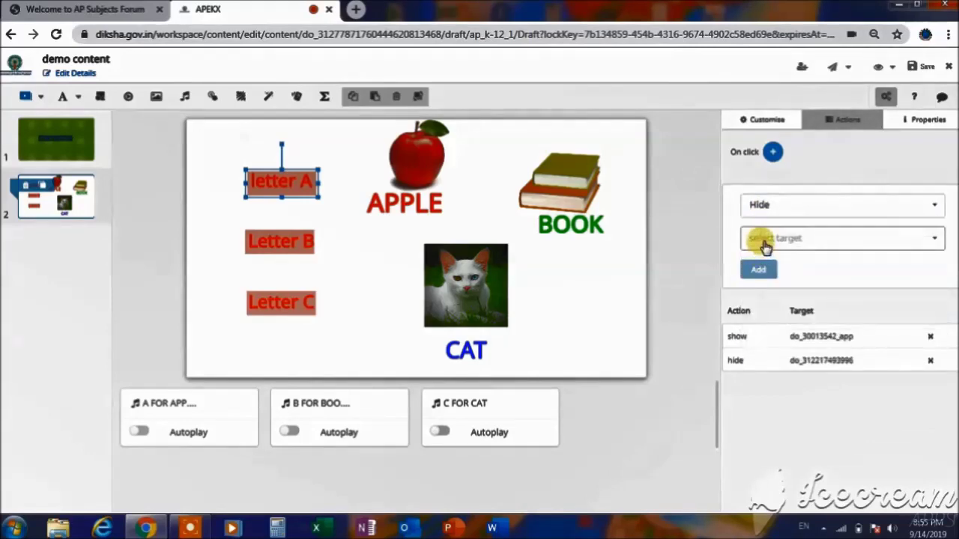
{"action": "left_click", "coordinate": [764, 243]}
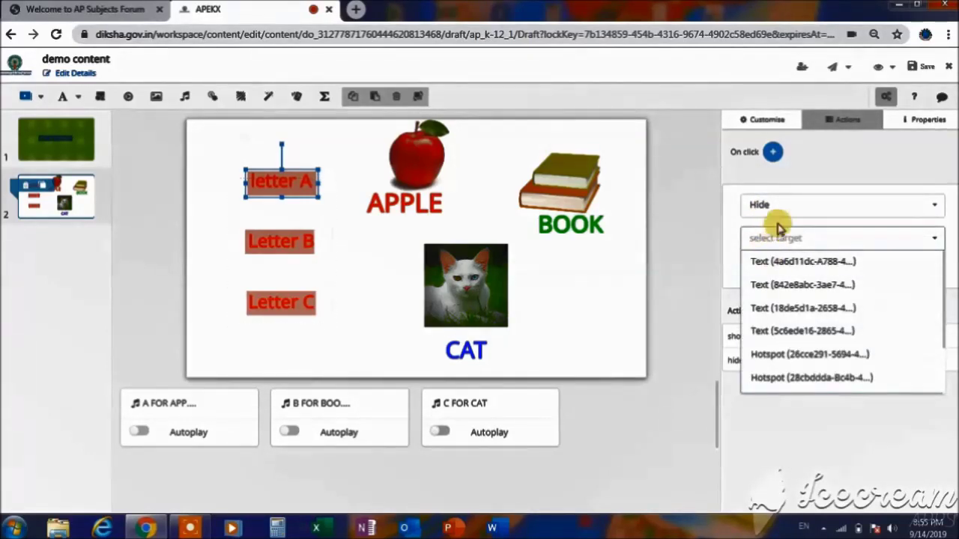
{"action": "left_click", "coordinate": [944, 379]}
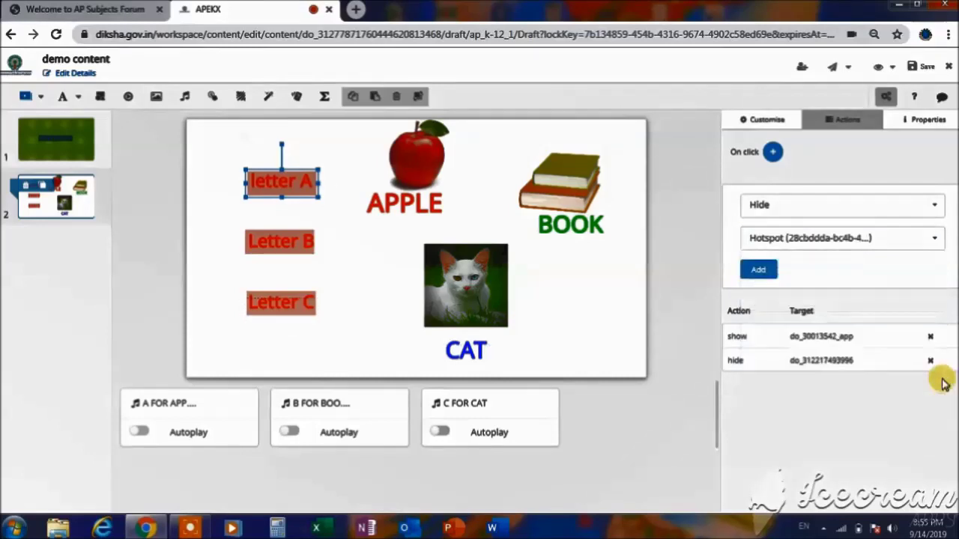
{"action": "left_click", "coordinate": [898, 246]}
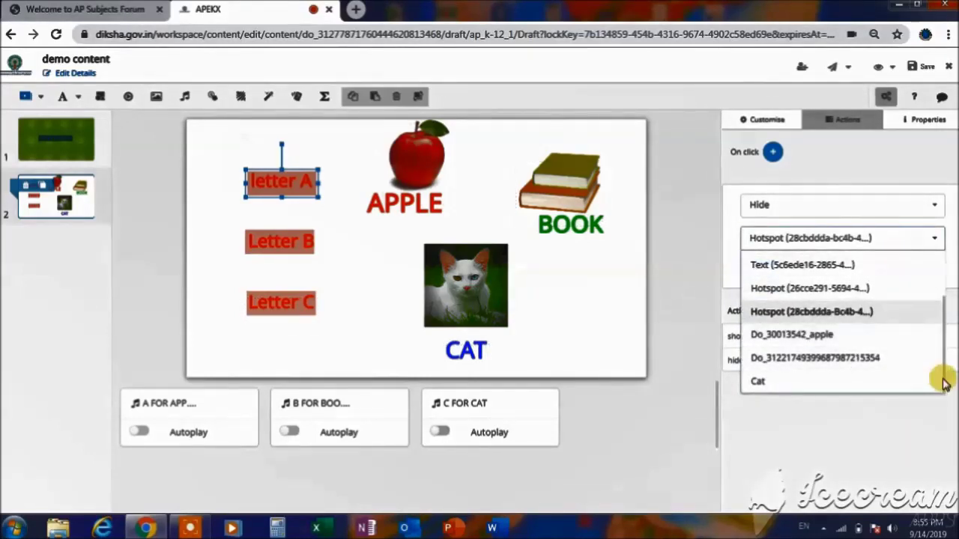
{"action": "left_click", "coordinate": [907, 313]}
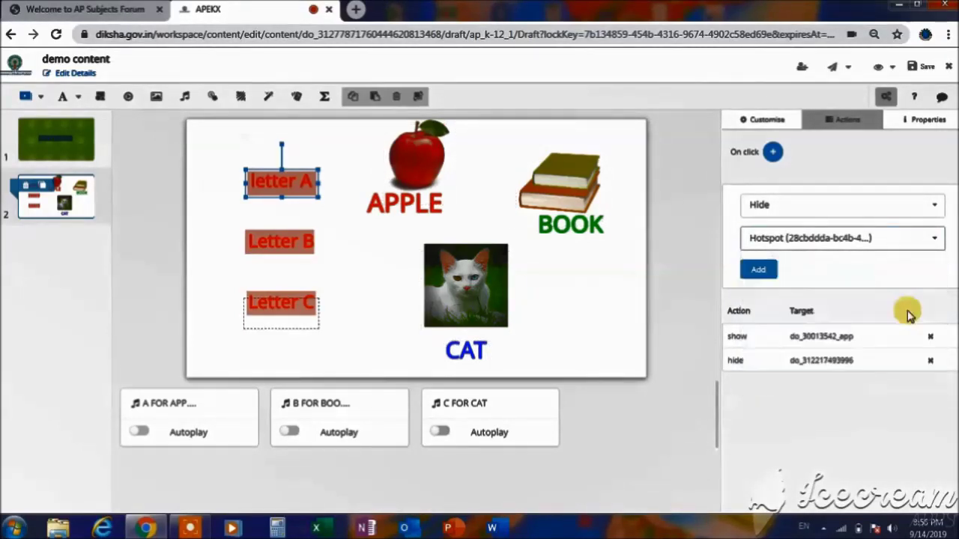
{"action": "left_click", "coordinate": [873, 239]}
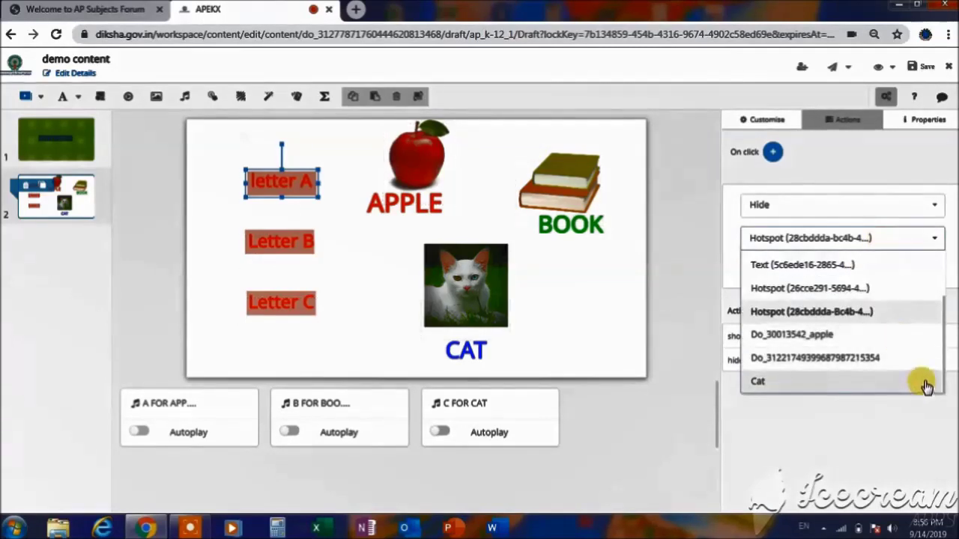
{"action": "left_click", "coordinate": [847, 383]}
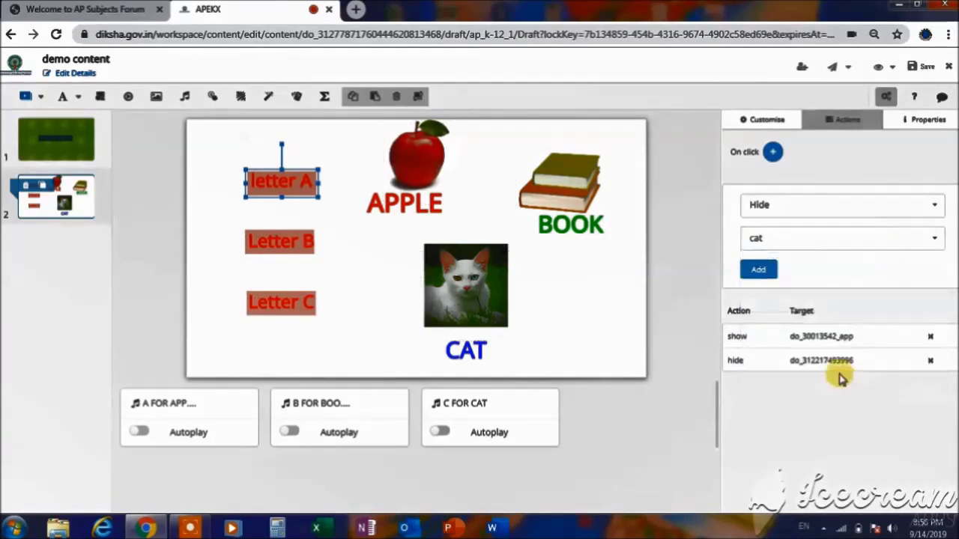
{"action": "left_click", "coordinate": [758, 270]}
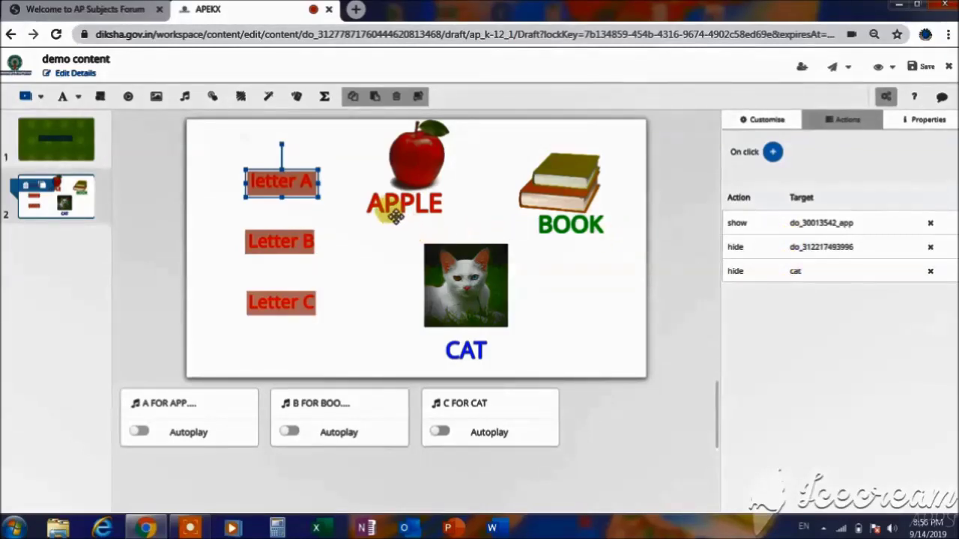
- Add an on-click action to the letter A hotspot that shows the word APPLE
{"action": "left_click", "coordinate": [772, 153]}
{"action": "left_click", "coordinate": [758, 203]}
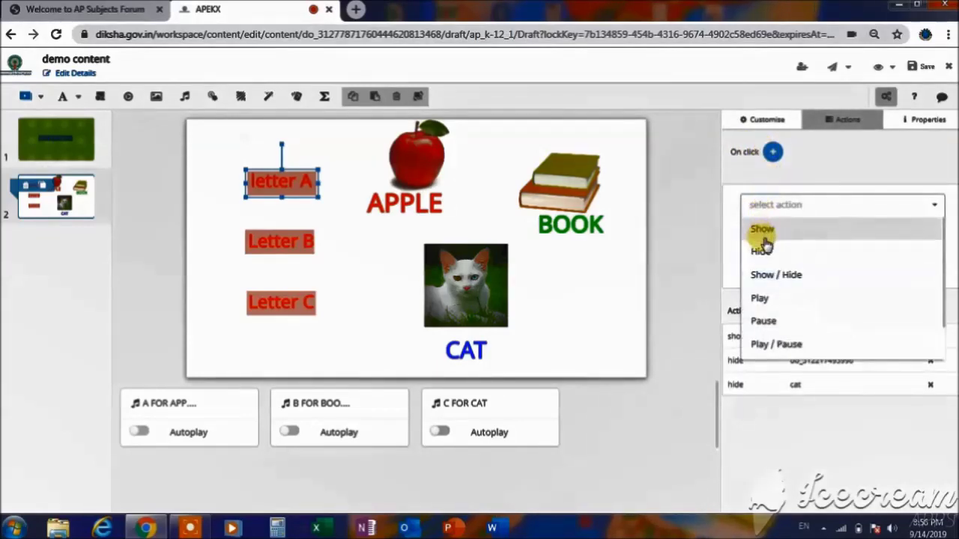
{"action": "left_click", "coordinate": [763, 228]}
{"action": "left_click", "coordinate": [778, 242]}
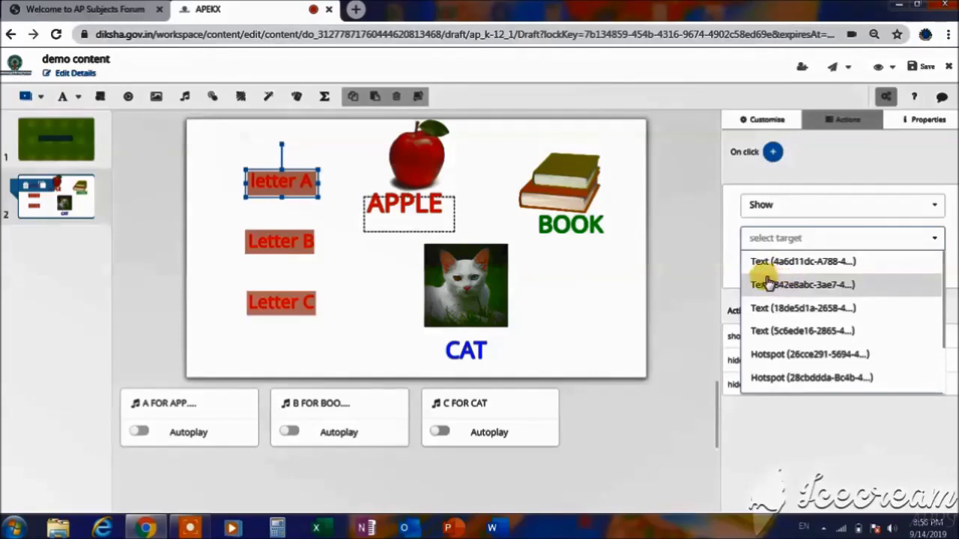
{"action": "left_click", "coordinate": [761, 285]}
{"action": "left_click", "coordinate": [761, 269]}
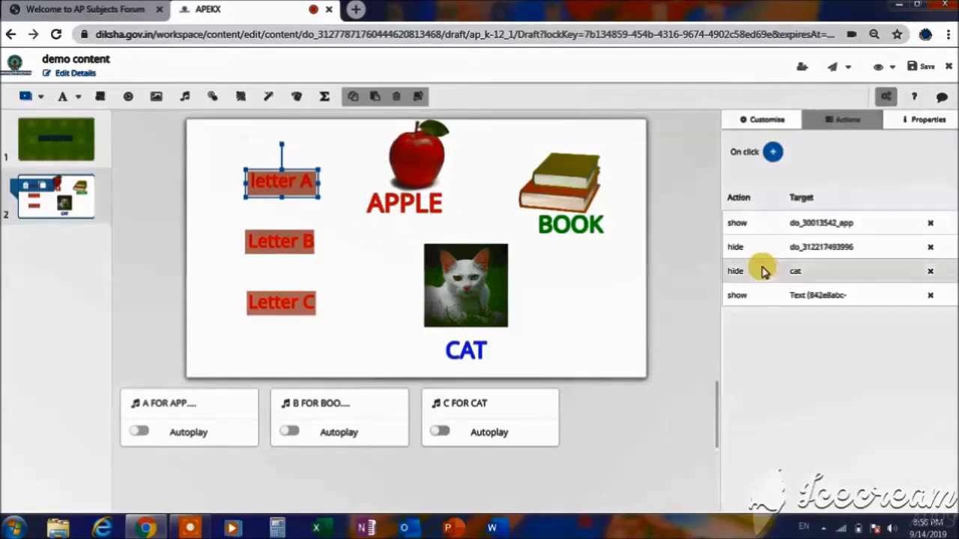
- Add an on-click action to the letter A hotspot that hides the word BOOK
{"action": "left_click", "coordinate": [773, 152]}
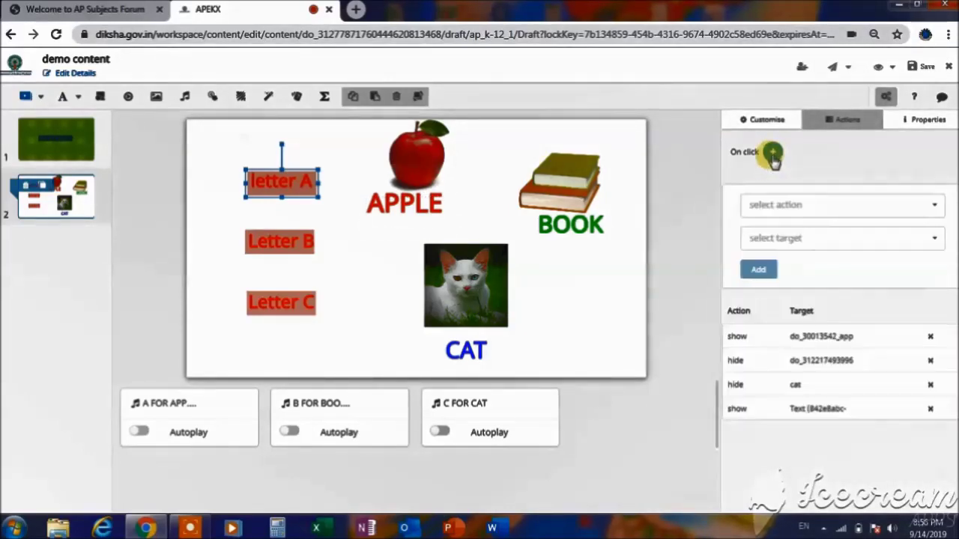
{"action": "left_click", "coordinate": [764, 204]}
{"action": "left_click", "coordinate": [762, 249]}
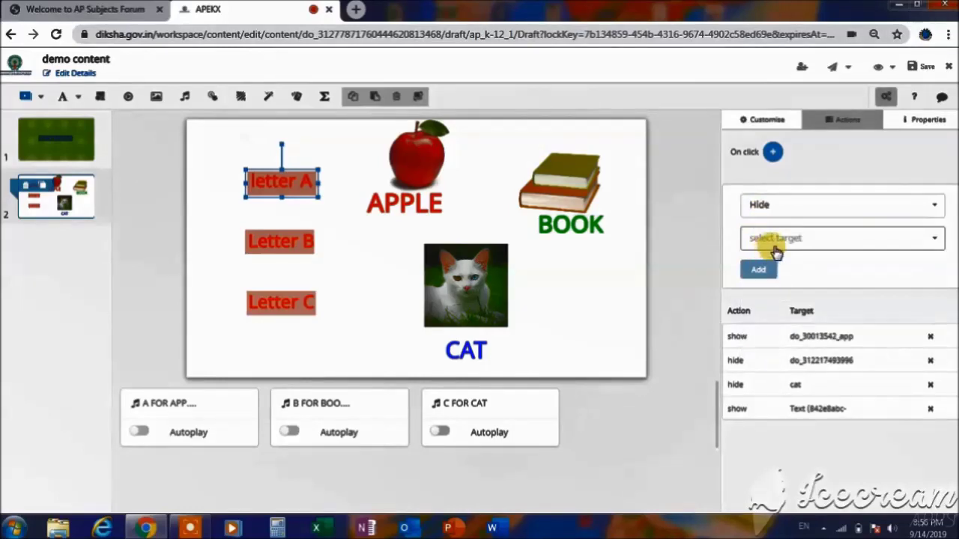
{"action": "left_click", "coordinate": [777, 247]}
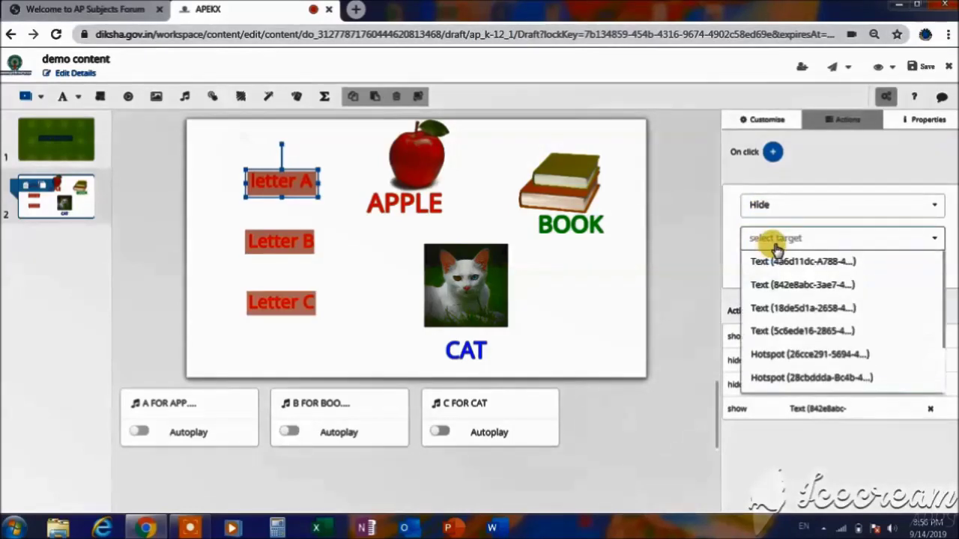
{"action": "left_click", "coordinate": [774, 308]}
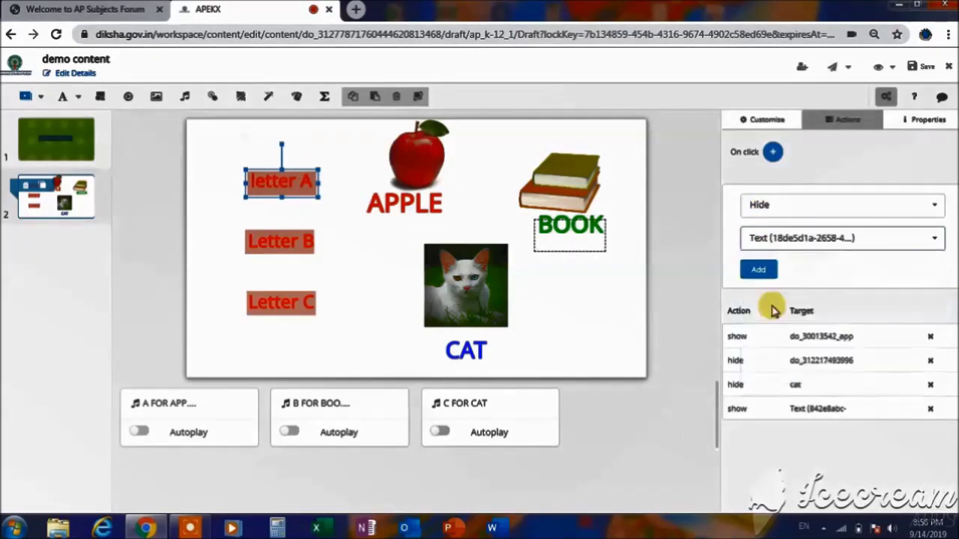
{"action": "left_click", "coordinate": [760, 267]}
- Add an on-click action to the letter A hotspot that hides the word CAT
{"action": "left_click", "coordinate": [772, 154]}
{"action": "left_click", "coordinate": [762, 203]}
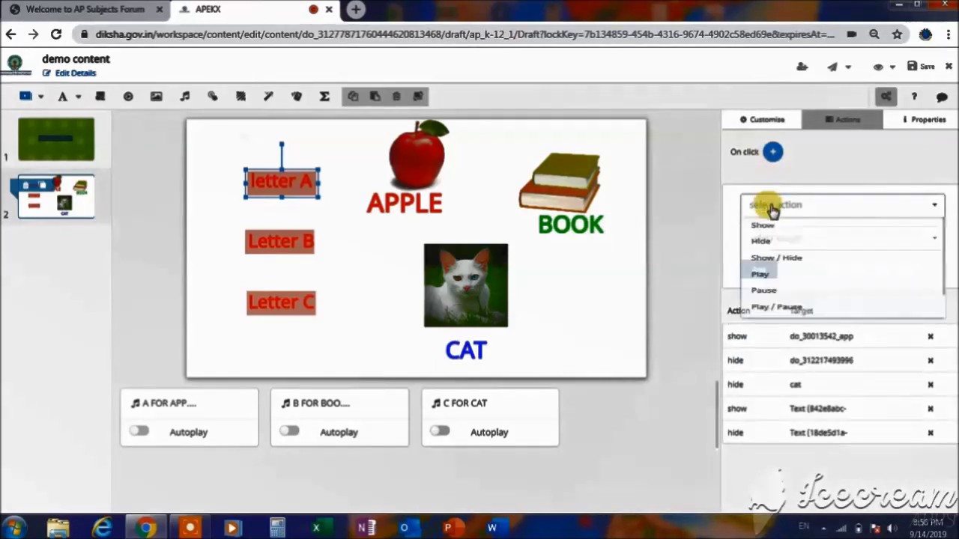
{"action": "left_click", "coordinate": [764, 252]}
{"action": "left_click", "coordinate": [765, 240]}
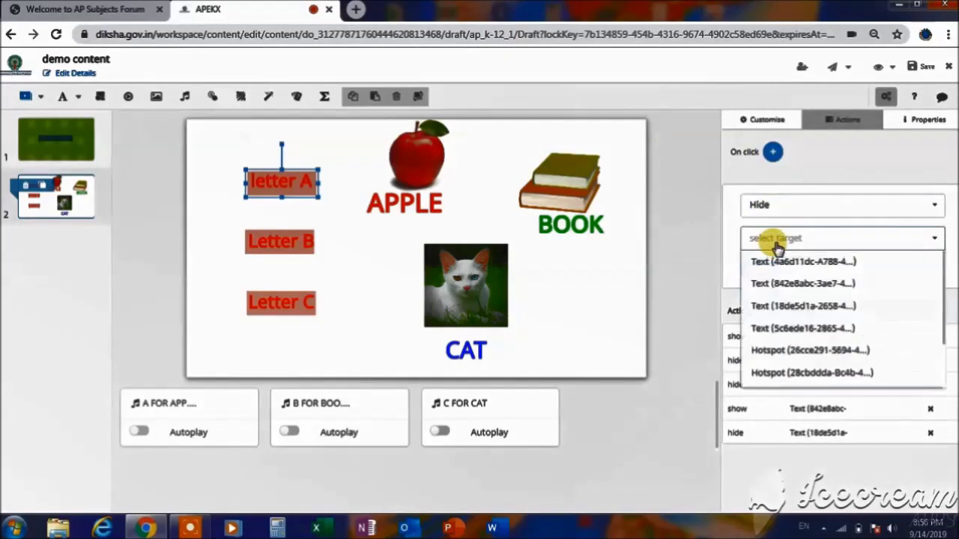
{"action": "left_click", "coordinate": [783, 331]}
{"action": "left_click", "coordinate": [755, 268]}
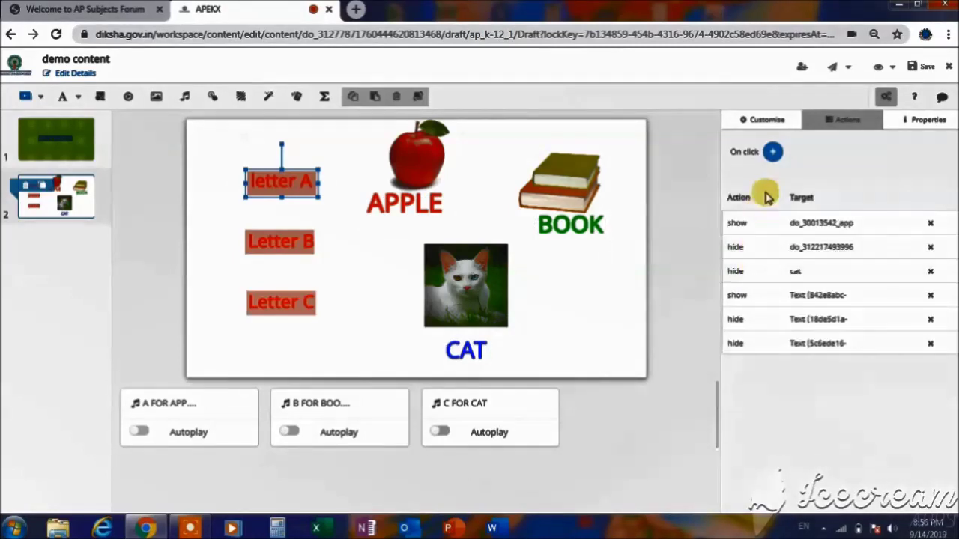
- Add an on-click action to the letter A hotspot that plays the A FOR APPLE audio clip
{"action": "left_click", "coordinate": [772, 153]}
{"action": "left_click", "coordinate": [768, 210]}
{"action": "left_click", "coordinate": [760, 299]}
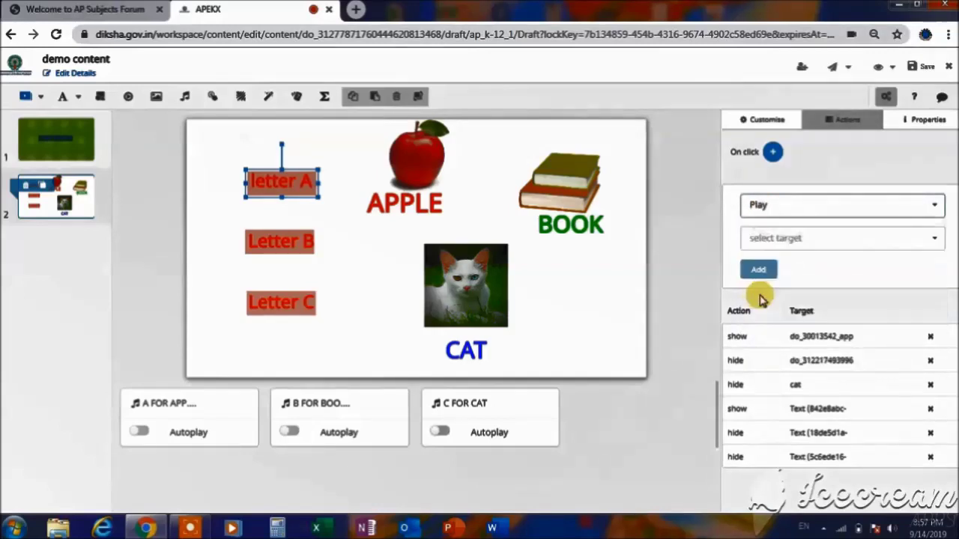
{"action": "left_click", "coordinate": [761, 240]}
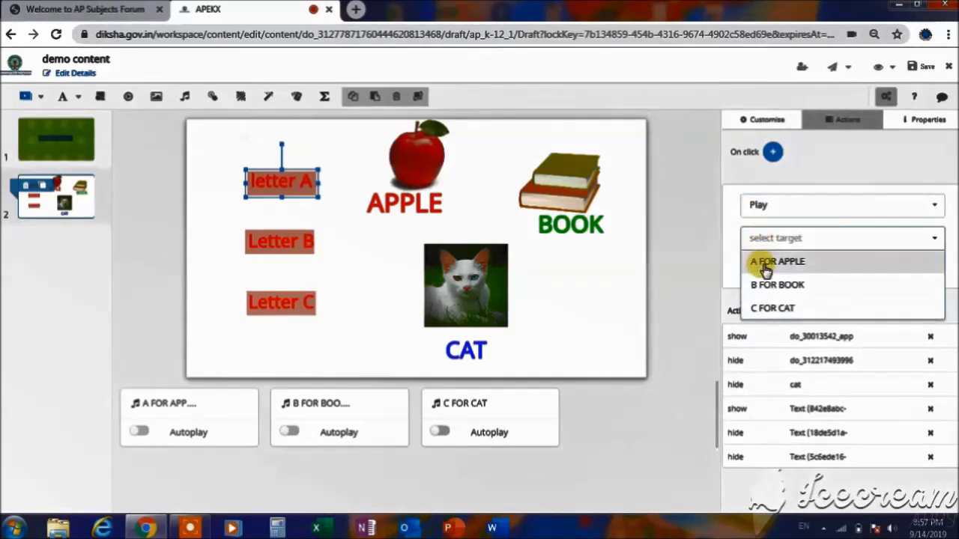
{"action": "left_click", "coordinate": [761, 259]}
{"action": "left_click", "coordinate": [759, 272]}
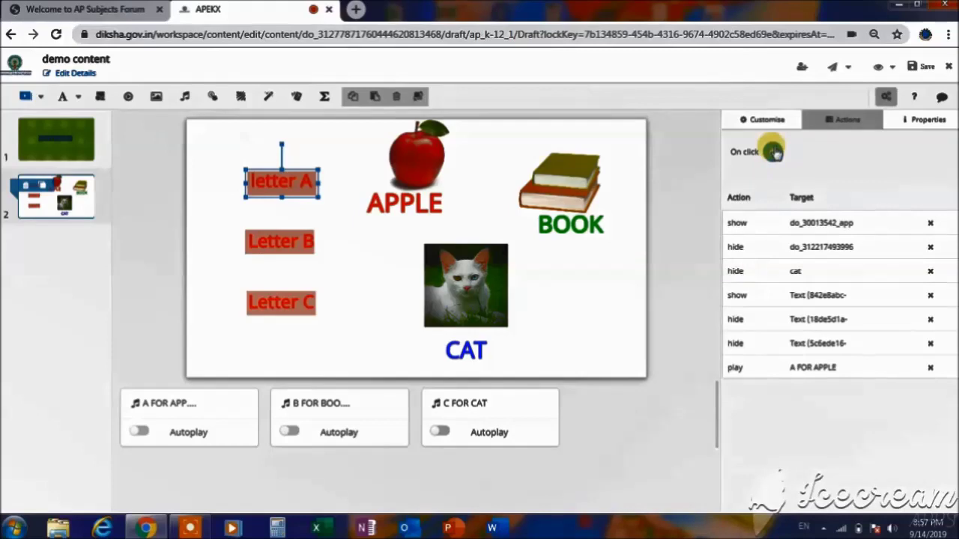
- Add an on-click action to the letter A hotspot that pauses the B FOR BOOK audio clip
{"action": "left_click", "coordinate": [773, 152]}
{"action": "left_click", "coordinate": [771, 205]}
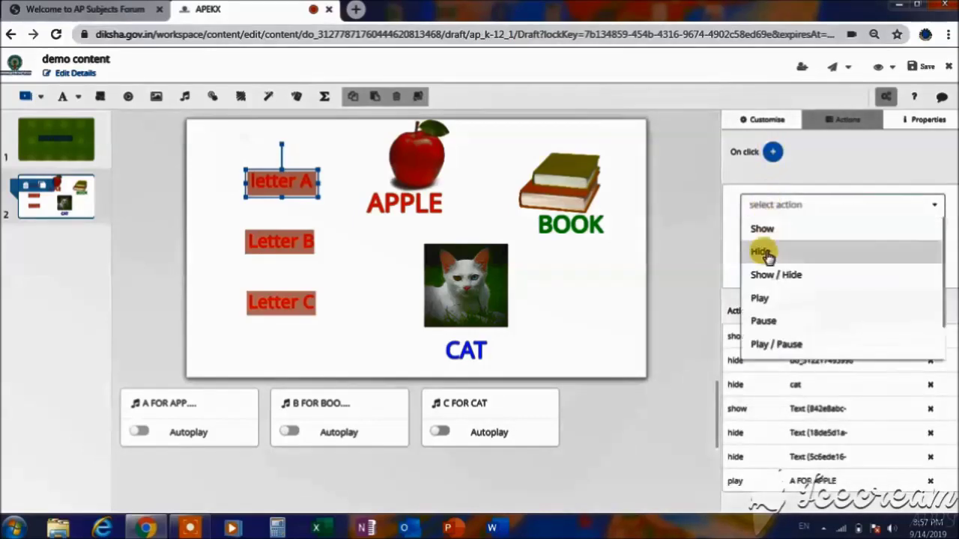
{"action": "left_click", "coordinate": [762, 321]}
{"action": "left_click", "coordinate": [777, 239]}
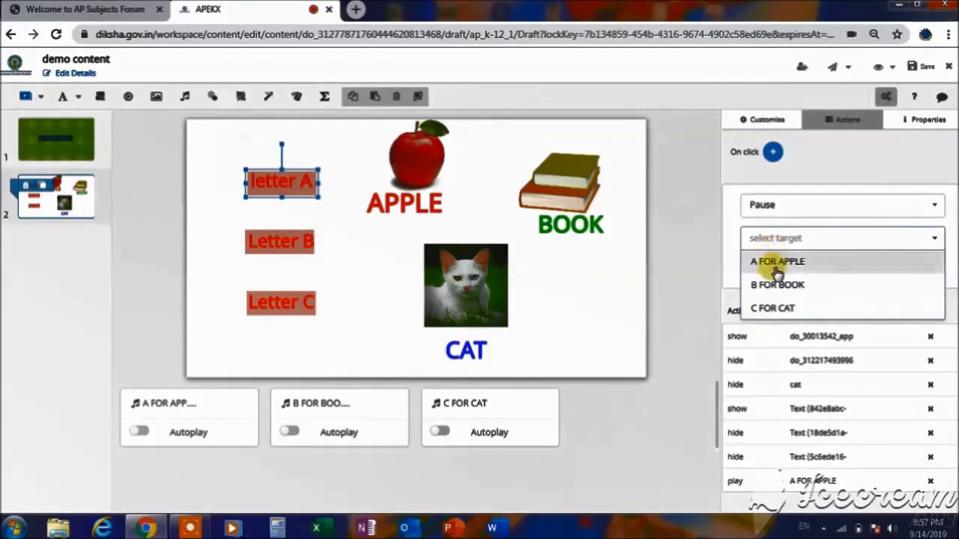
{"action": "left_click", "coordinate": [776, 286]}
{"action": "left_click", "coordinate": [755, 265]}
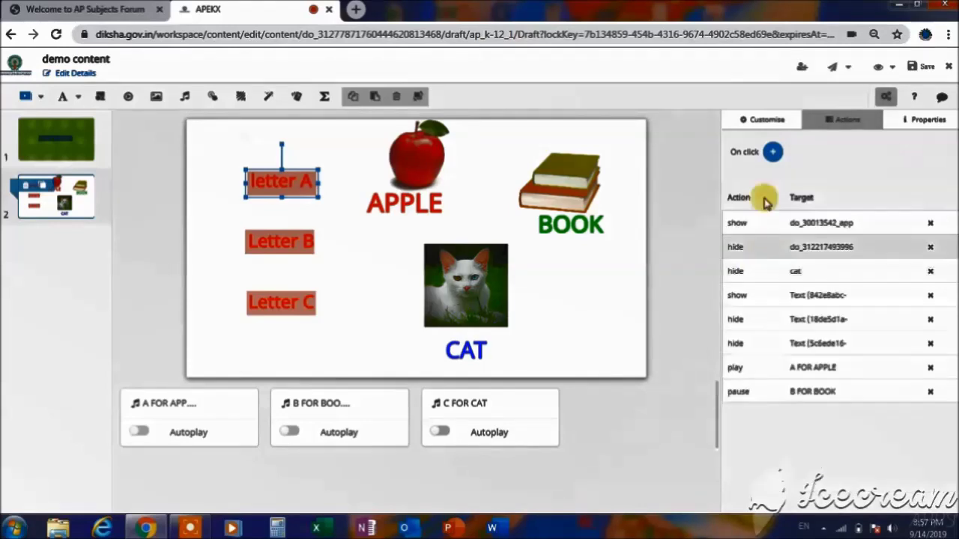
- Add an on-click action to the letter A hotspot that pauses the C FOR CAT audio clip, and save the content
{"action": "left_click", "coordinate": [773, 152]}
{"action": "left_click", "coordinate": [763, 207]}
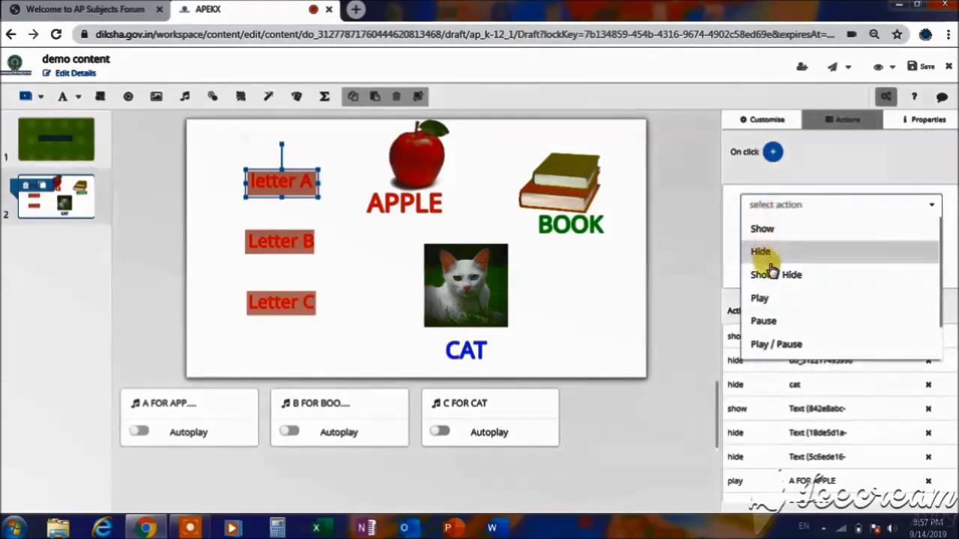
{"action": "left_click", "coordinate": [762, 299]}
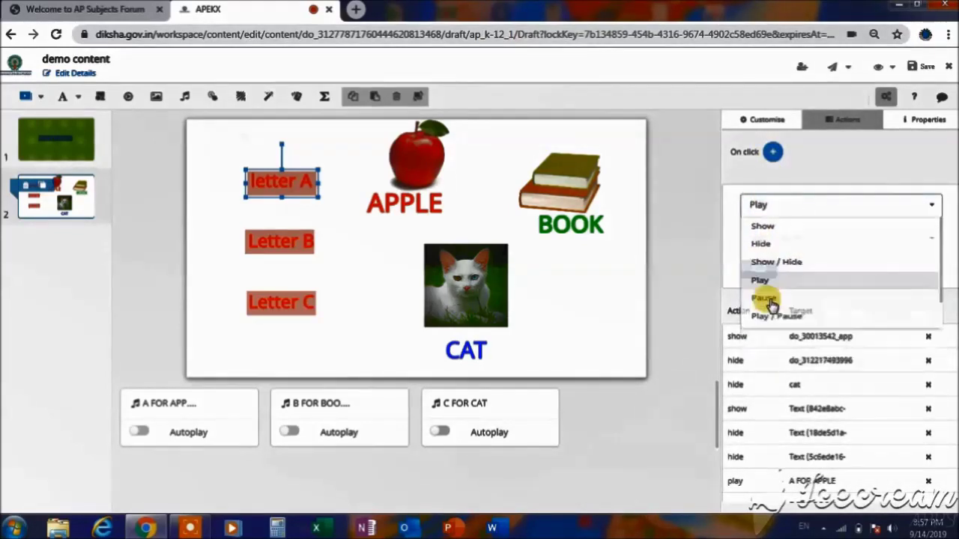
{"action": "left_click", "coordinate": [773, 207]}
{"action": "left_click", "coordinate": [762, 279]}
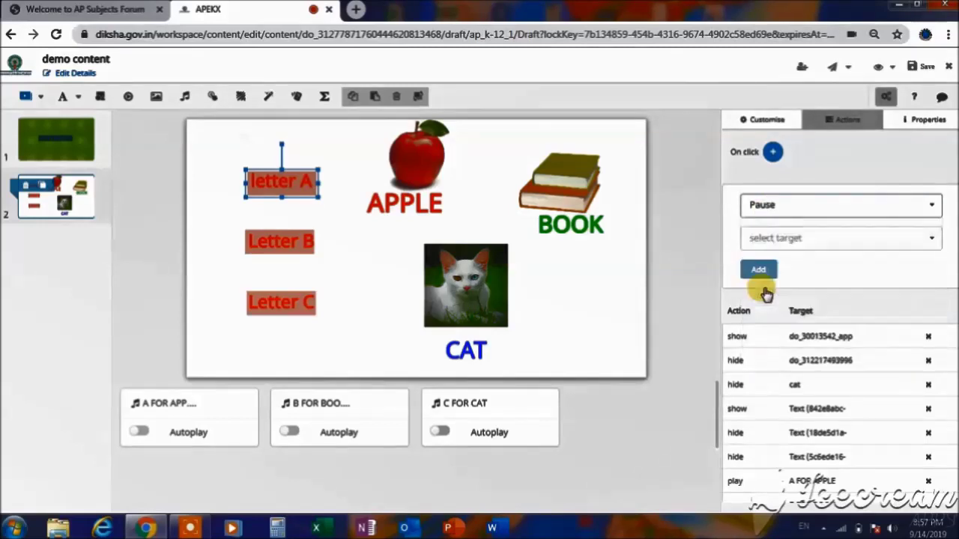
{"action": "left_click", "coordinate": [761, 239]}
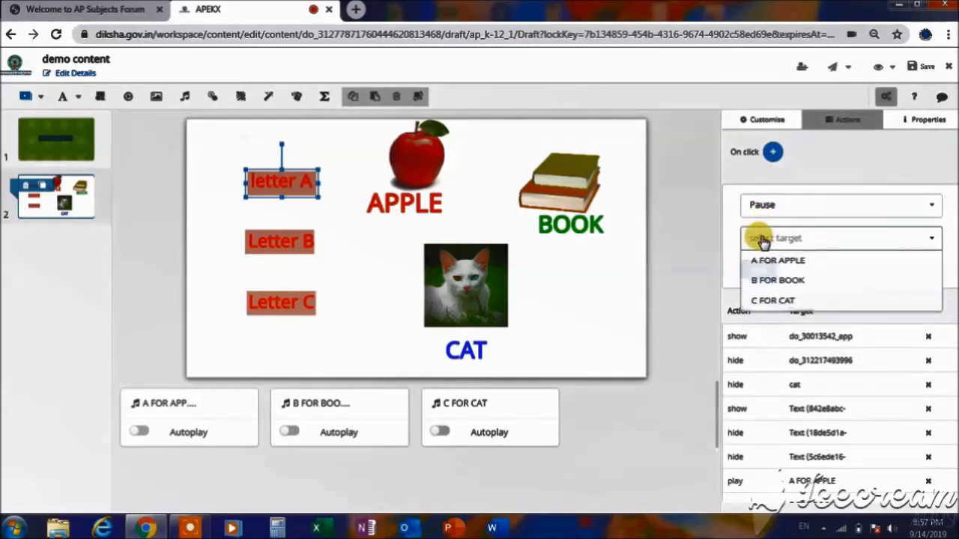
{"action": "left_click", "coordinate": [763, 307]}
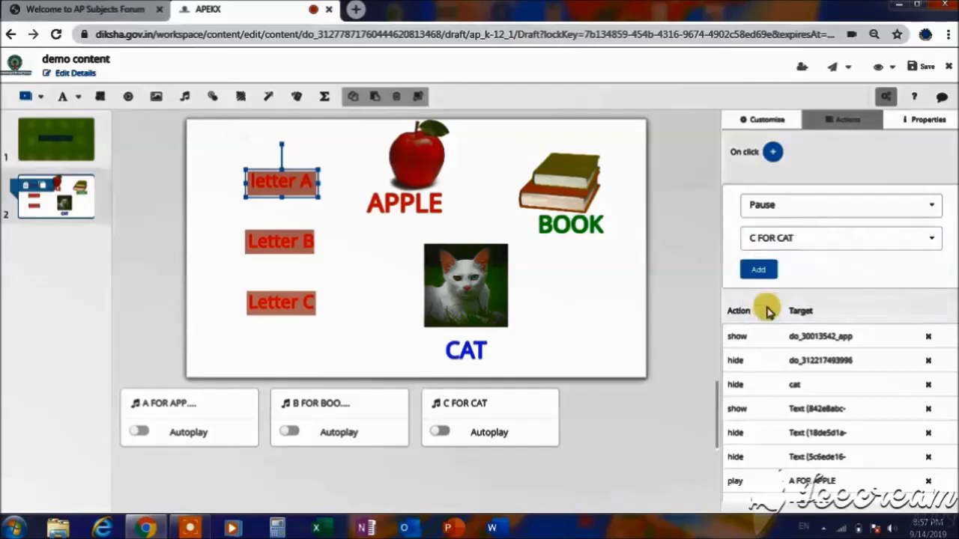
{"action": "left_click", "coordinate": [759, 271]}
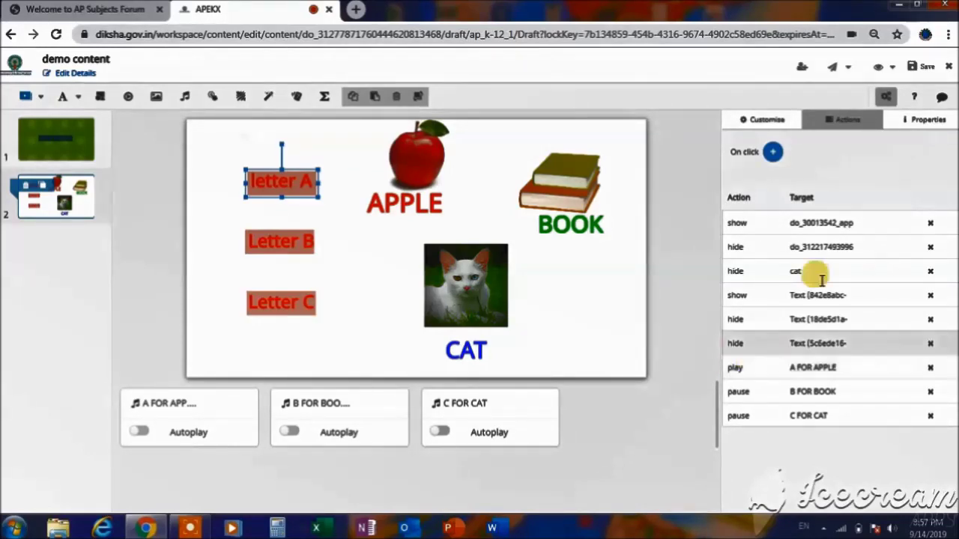
{"action": "left_click", "coordinate": [924, 69]}
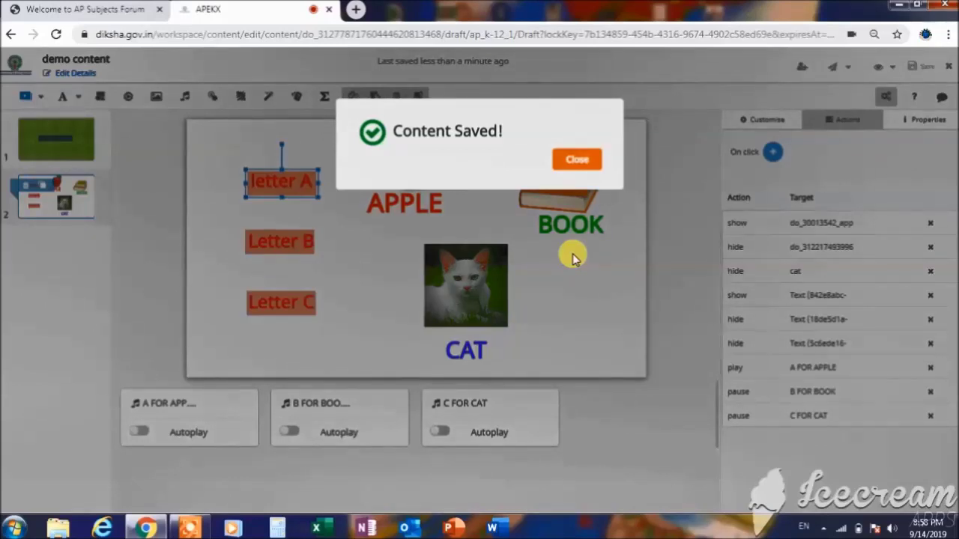
{"action": "left_click", "coordinate": [583, 170]}
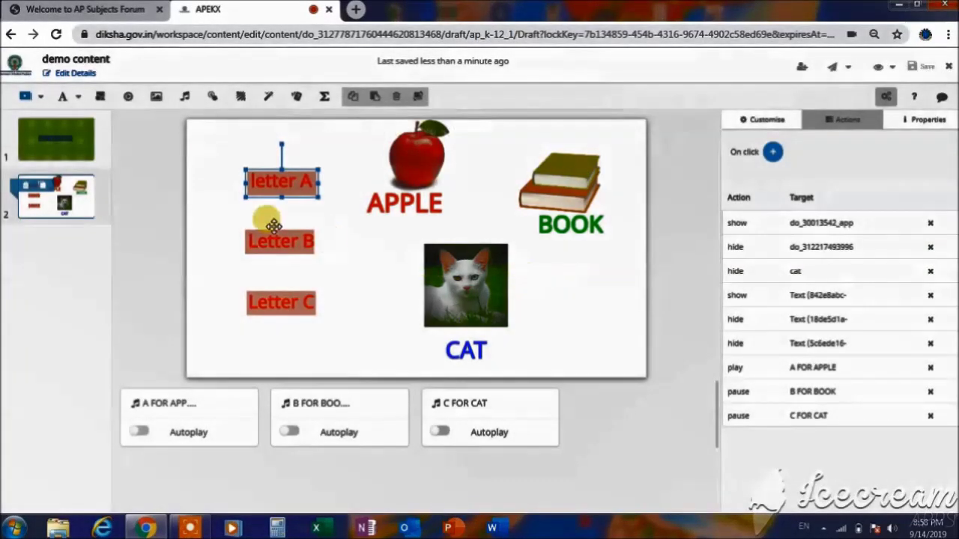
- Add an on-click action to the letter B hotspot that shows the book picture
{"action": "left_click", "coordinate": [276, 240]}
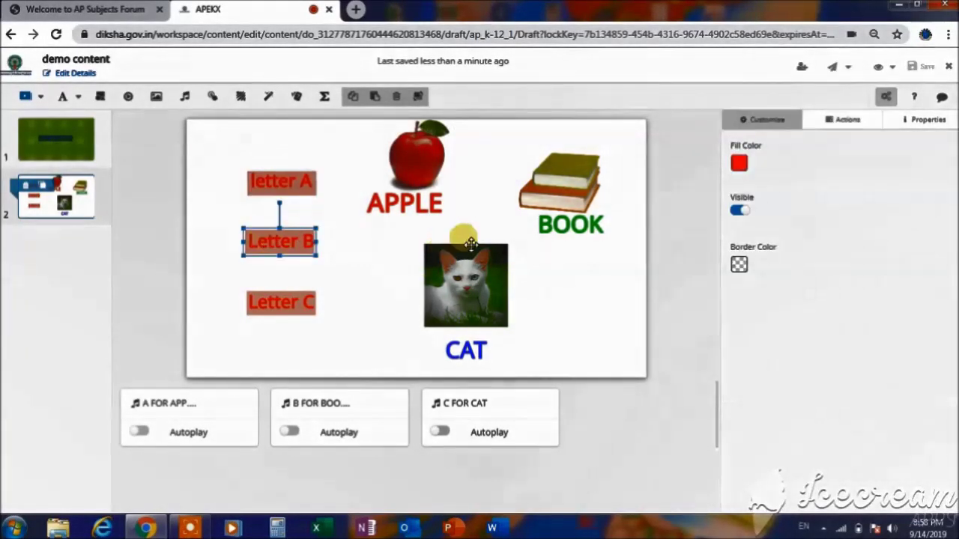
{"action": "left_click", "coordinate": [842, 125]}
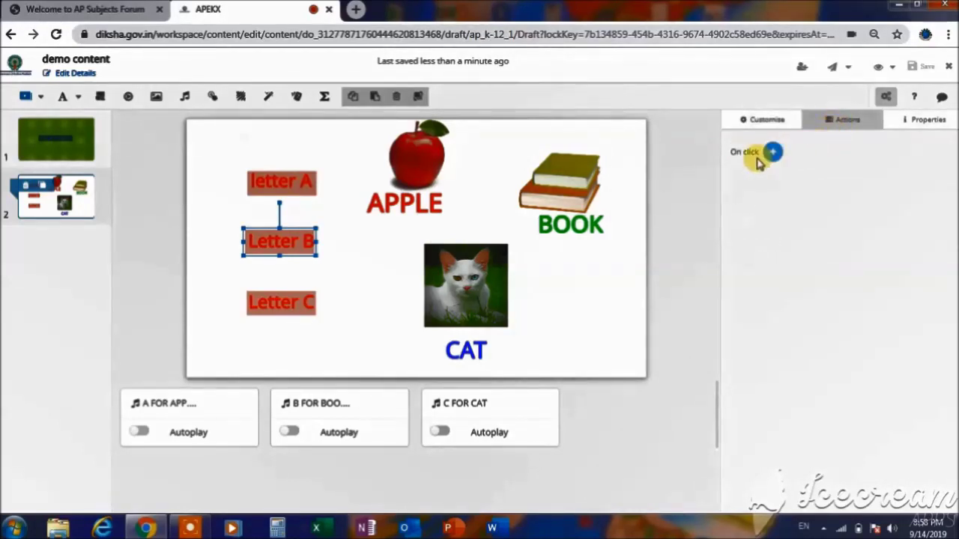
{"action": "left_click", "coordinate": [769, 159]}
{"action": "left_click", "coordinate": [764, 206]}
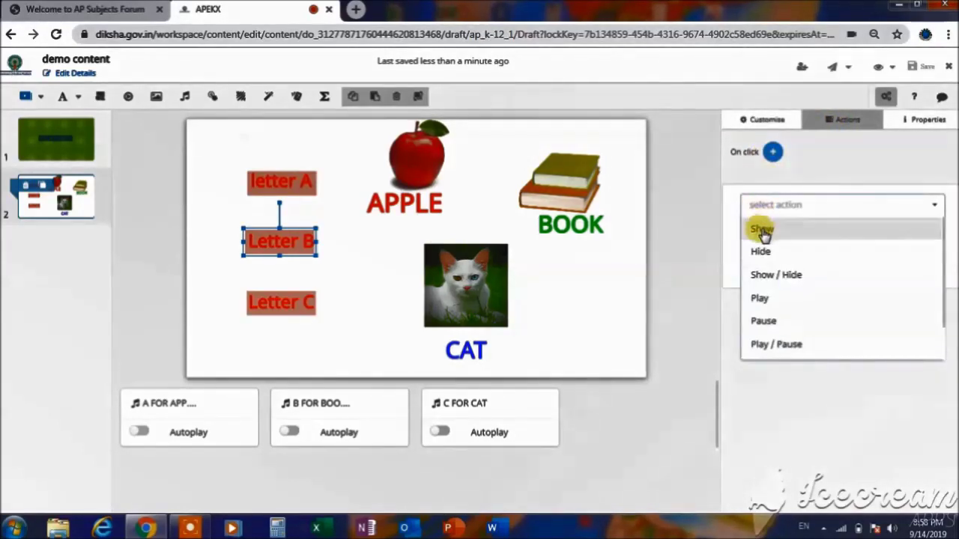
{"action": "left_click", "coordinate": [762, 232]}
{"action": "left_click", "coordinate": [765, 240]}
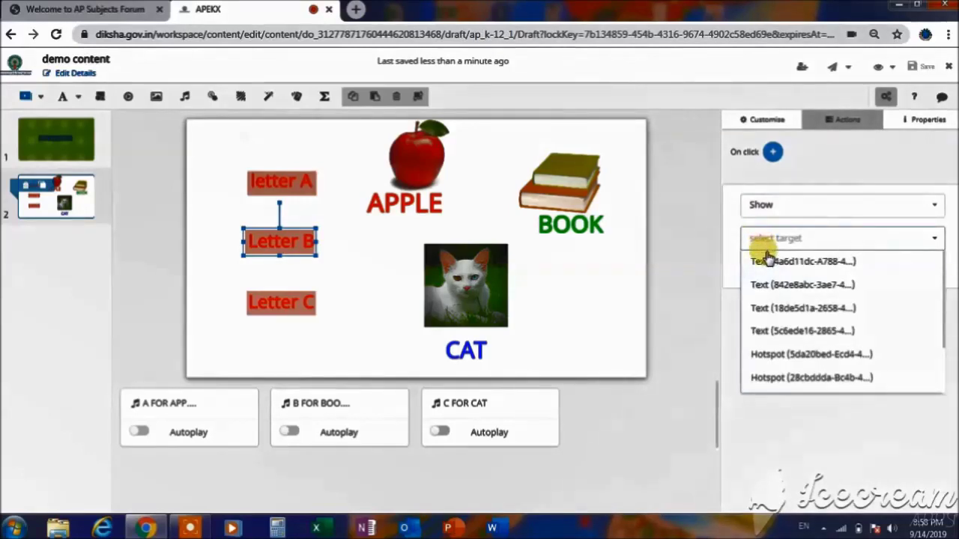
{"action": "scroll", "coordinate": [937, 369], "scroll_direction": "down", "scroll_amount": 2}
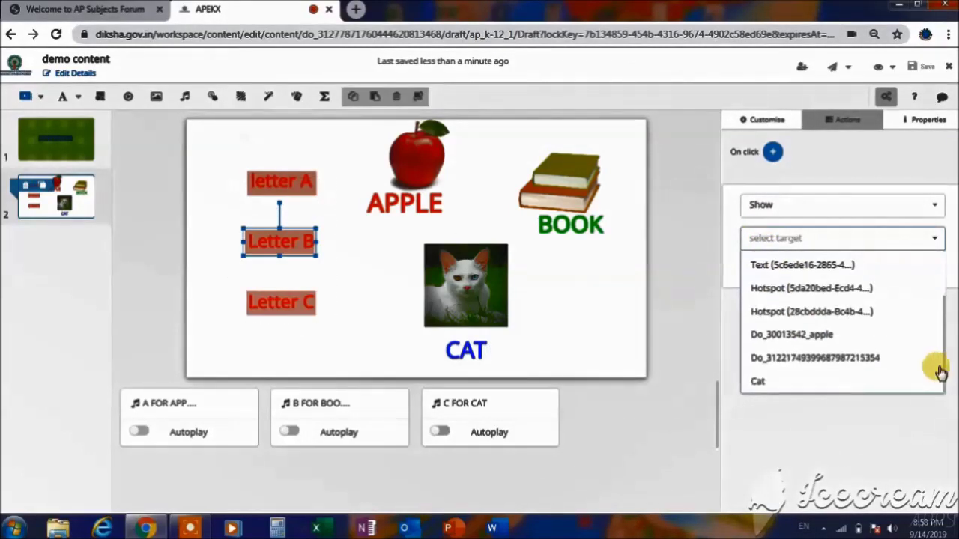
{"action": "left_click", "coordinate": [873, 363]}
{"action": "left_click", "coordinate": [758, 266]}
- Add an on-click action to the letter B hotspot that hides the apple picture
{"action": "left_click", "coordinate": [774, 153]}
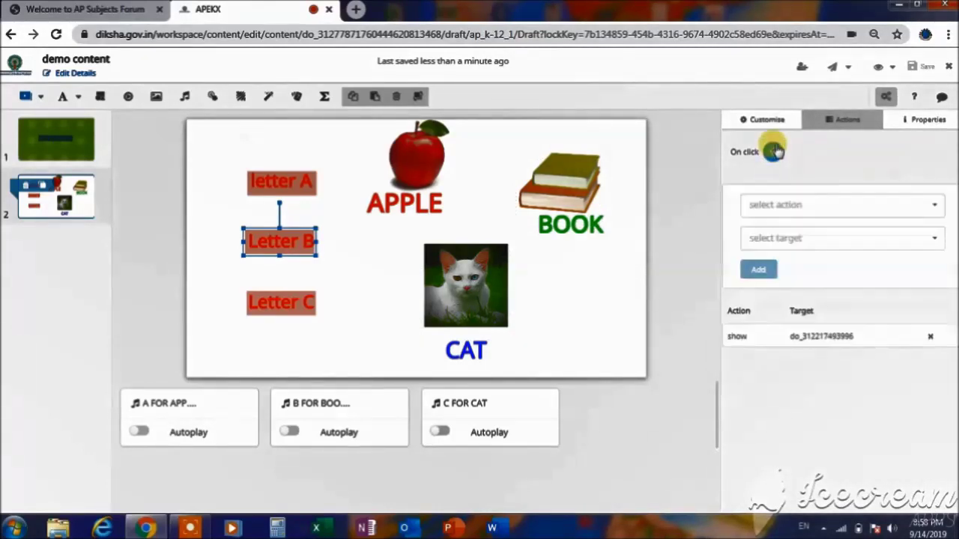
{"action": "left_click", "coordinate": [760, 204]}
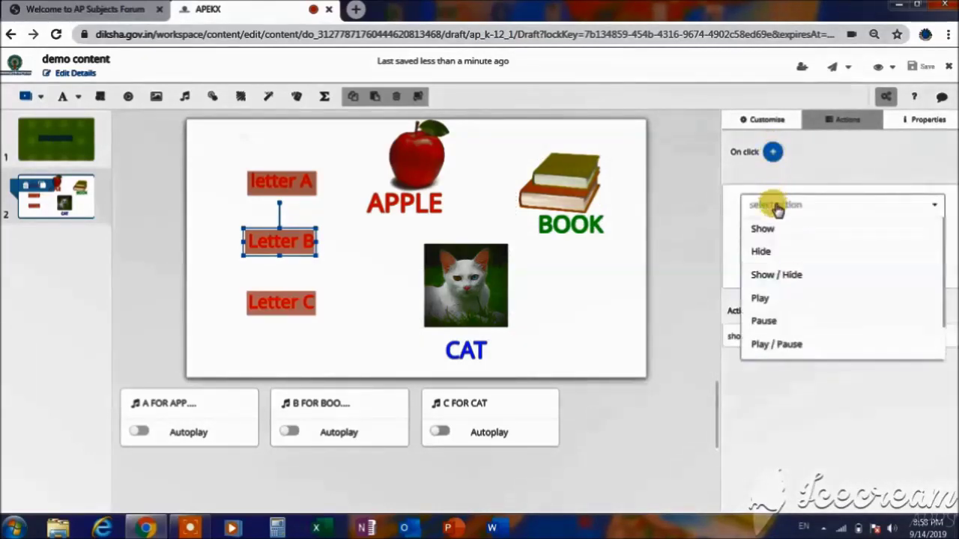
{"action": "left_click", "coordinate": [764, 253]}
{"action": "left_click", "coordinate": [774, 239]}
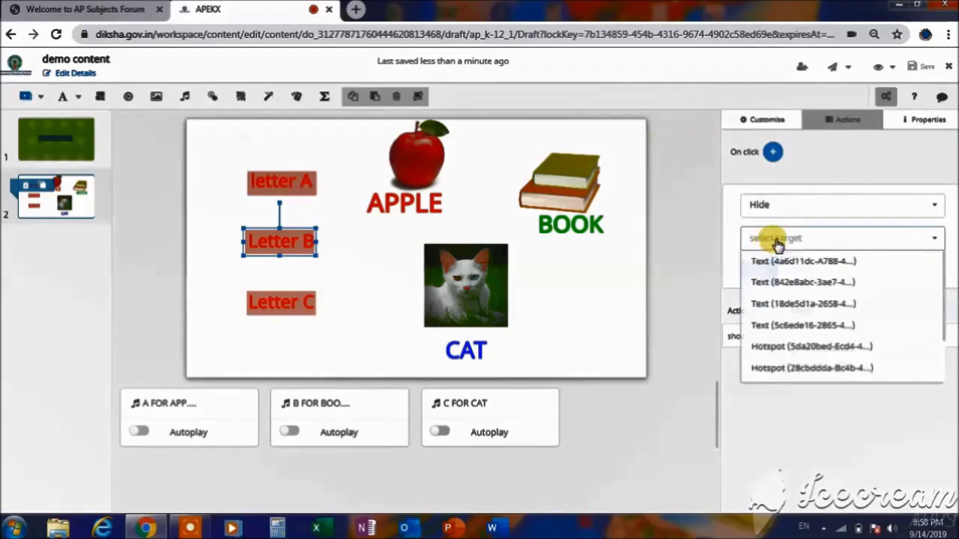
{"action": "scroll", "coordinate": [899, 360], "scroll_direction": "down", "scroll_amount": 2}
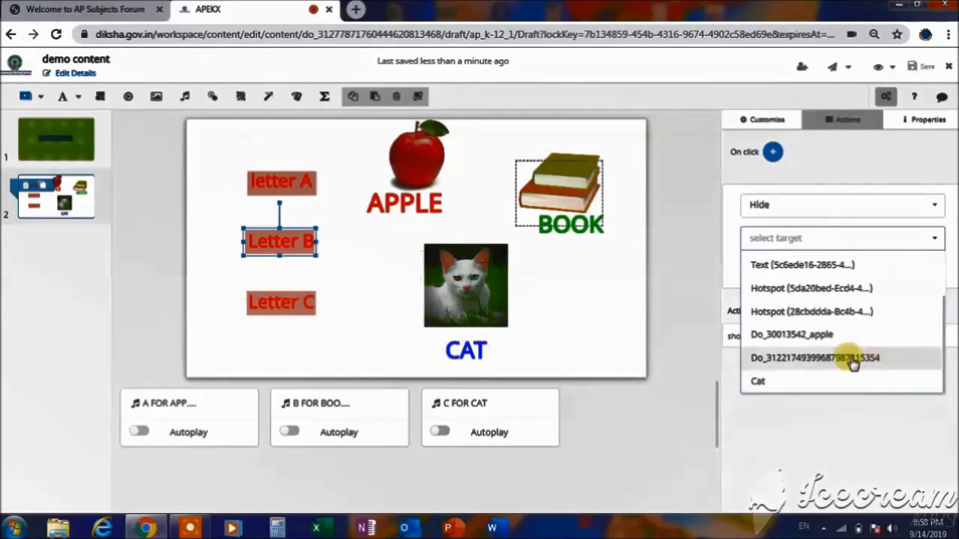
{"action": "left_click", "coordinate": [817, 337]}
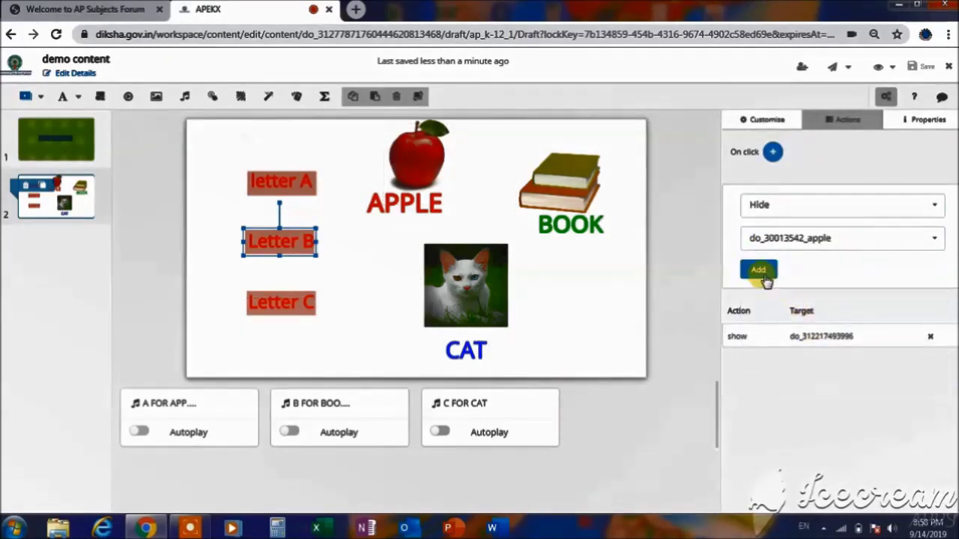
{"action": "left_click", "coordinate": [760, 270]}
- Add an on-click action to the letter B hotspot that hides the cat picture
{"action": "left_click", "coordinate": [772, 152]}
{"action": "left_click", "coordinate": [772, 210]}
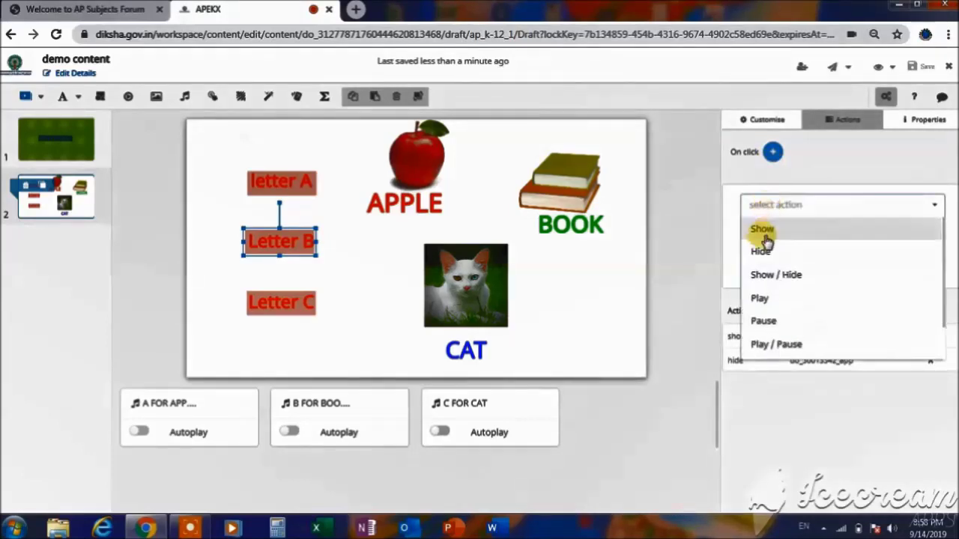
{"action": "left_click", "coordinate": [760, 248]}
{"action": "left_click", "coordinate": [769, 238]}
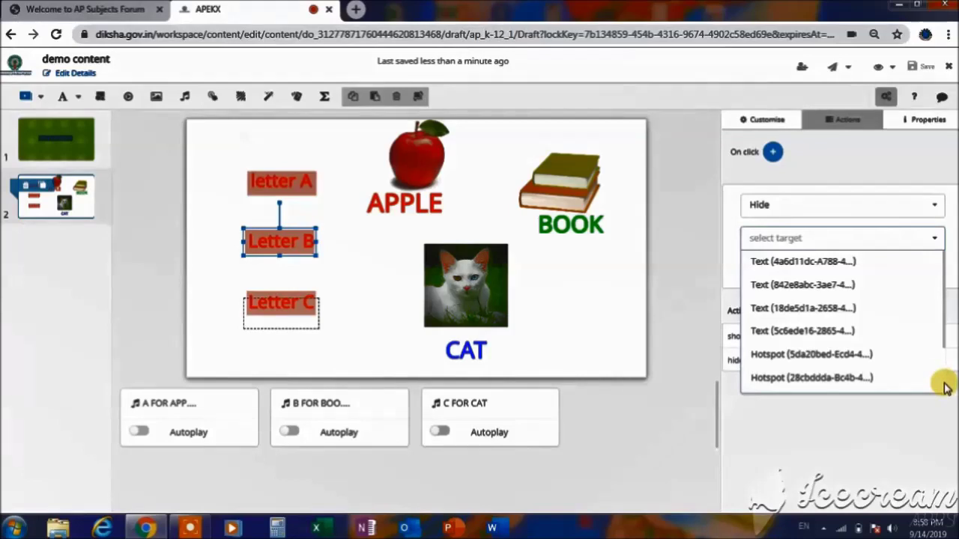
{"action": "scroll", "coordinate": [943, 384], "scroll_direction": "down", "scroll_amount": 2}
{"action": "left_click", "coordinate": [886, 382]}
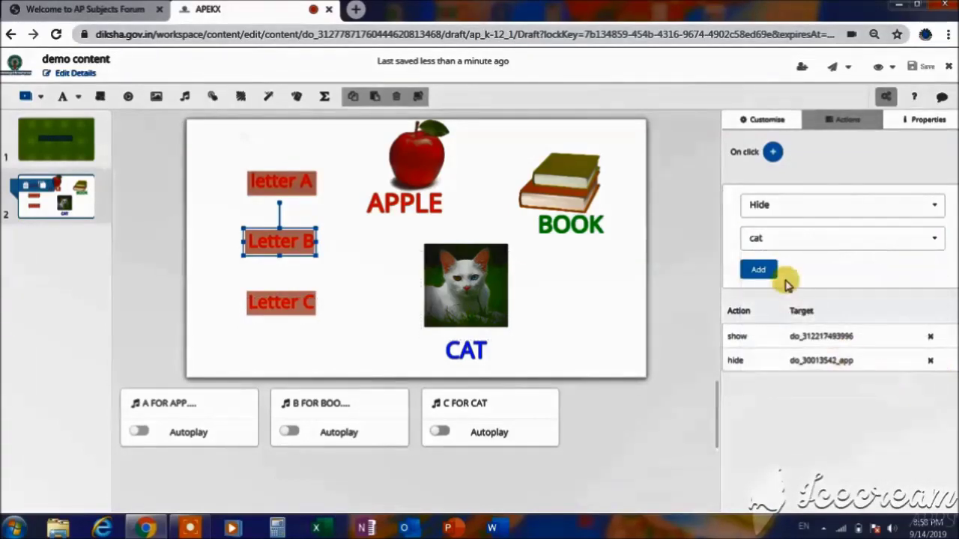
{"action": "left_click", "coordinate": [758, 269]}
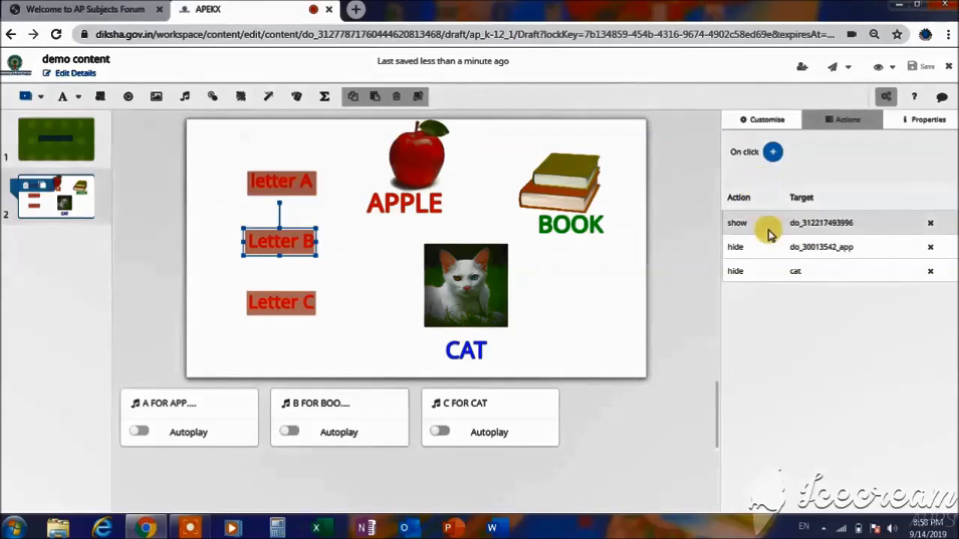
- Add an on-click action to the letter B hotspot that shows the BOOK text
{"action": "left_click", "coordinate": [772, 152]}
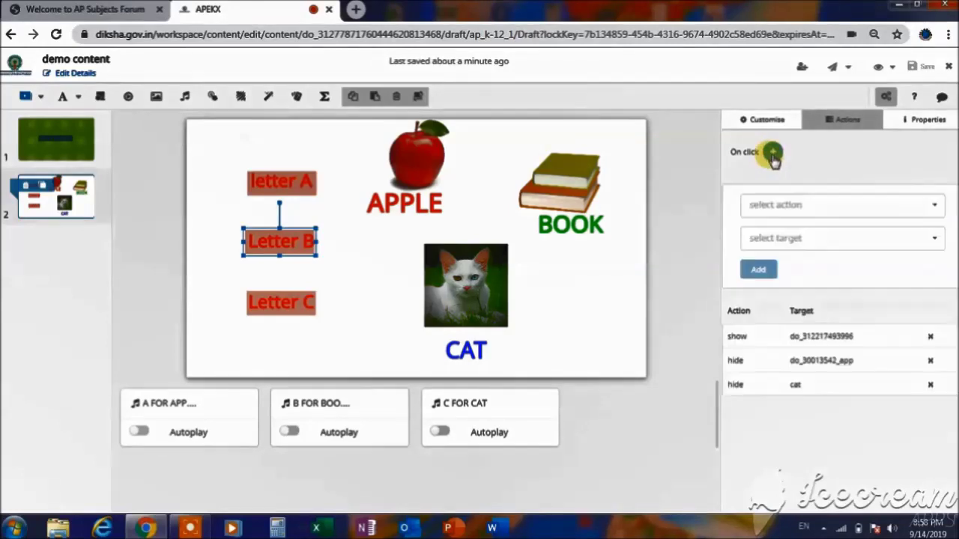
{"action": "left_click", "coordinate": [760, 208]}
{"action": "left_click", "coordinate": [759, 225]}
{"action": "left_click", "coordinate": [761, 238]}
{"action": "left_click", "coordinate": [779, 250]}
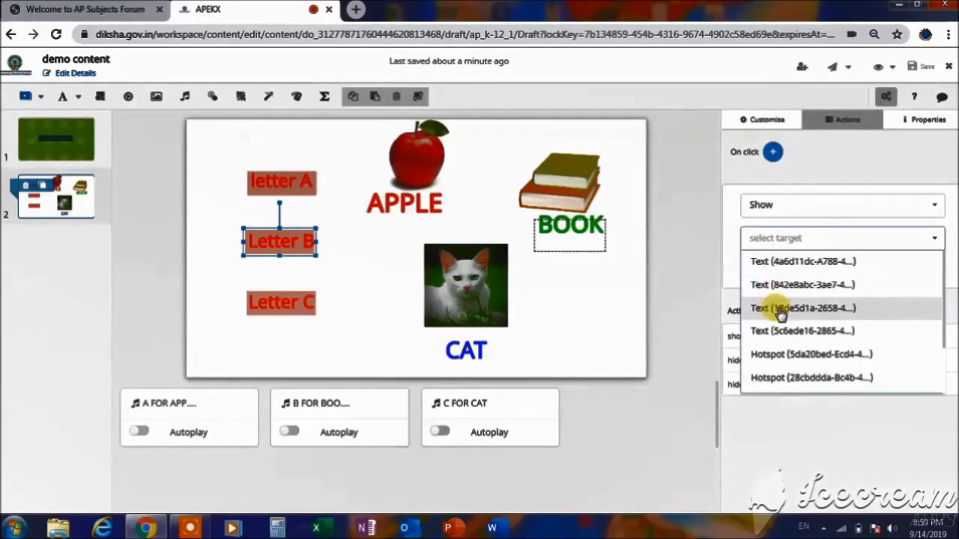
{"action": "left_click", "coordinate": [779, 309]}
{"action": "left_click", "coordinate": [759, 271]}
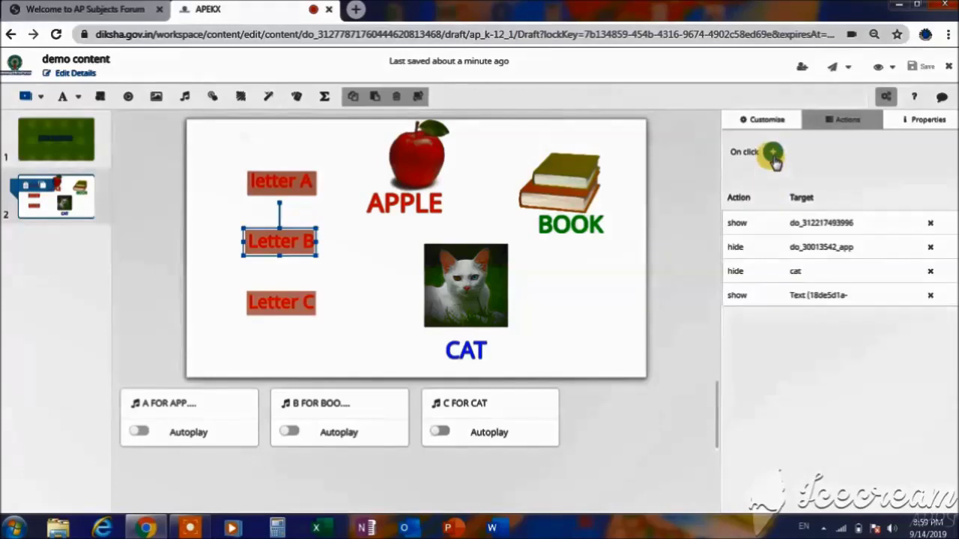
- Add an on-click action to the letter B hotspot that hides the APPLE text
{"action": "left_click", "coordinate": [773, 153]}
{"action": "left_click", "coordinate": [767, 201]}
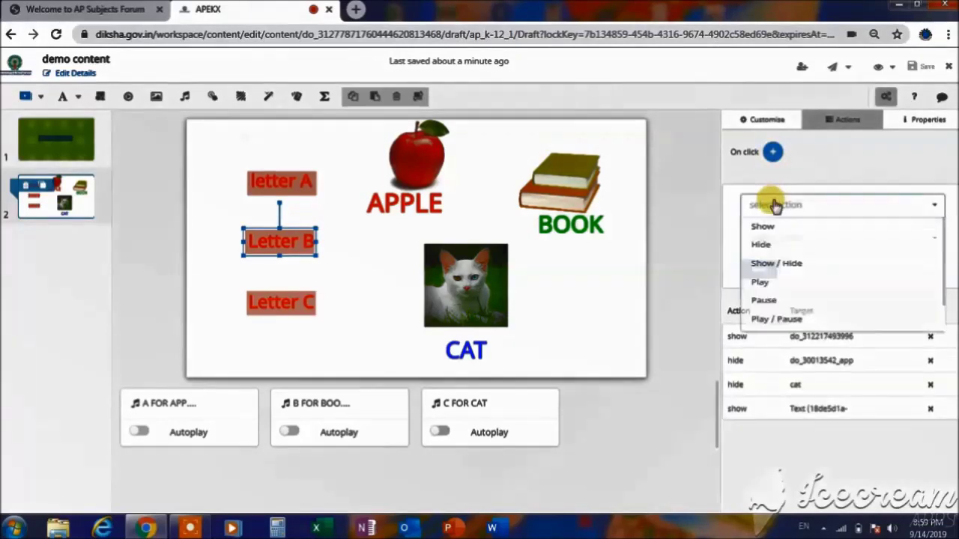
{"action": "left_click", "coordinate": [771, 253]}
{"action": "left_click", "coordinate": [779, 246]}
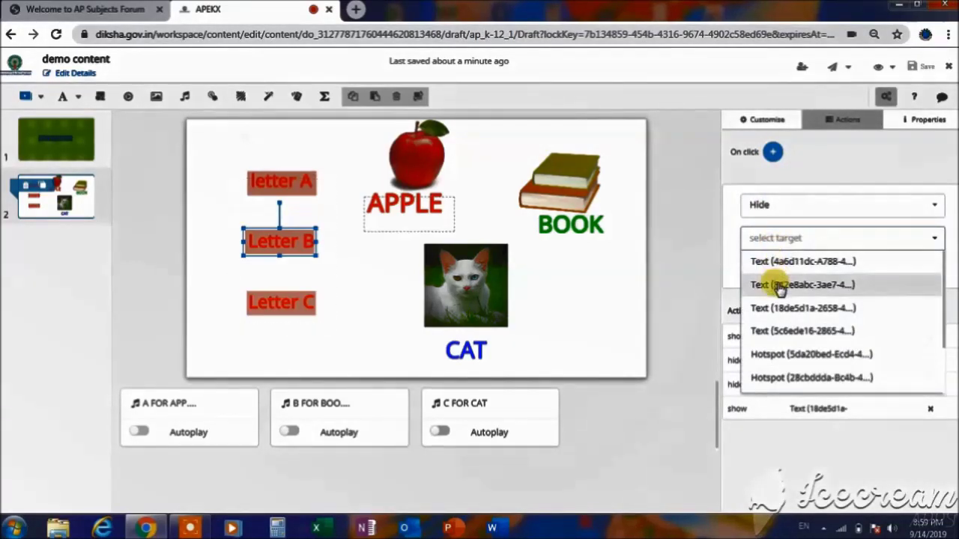
{"action": "left_click", "coordinate": [779, 288]}
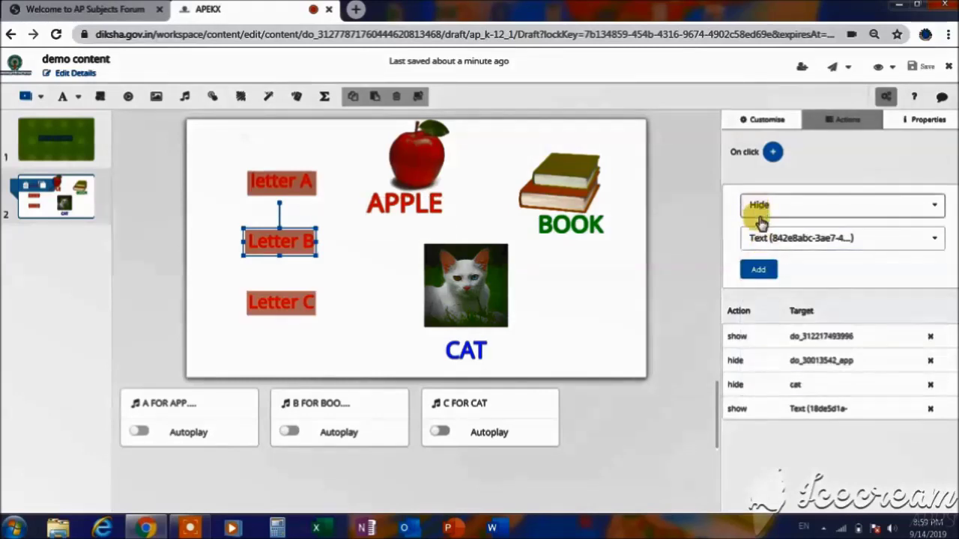
{"action": "left_click", "coordinate": [757, 267]}
- Add an on-click action to the letter B hotspot that hides the CAT text
{"action": "left_click", "coordinate": [772, 152]}
{"action": "left_click", "coordinate": [766, 207]}
{"action": "left_click", "coordinate": [759, 252]}
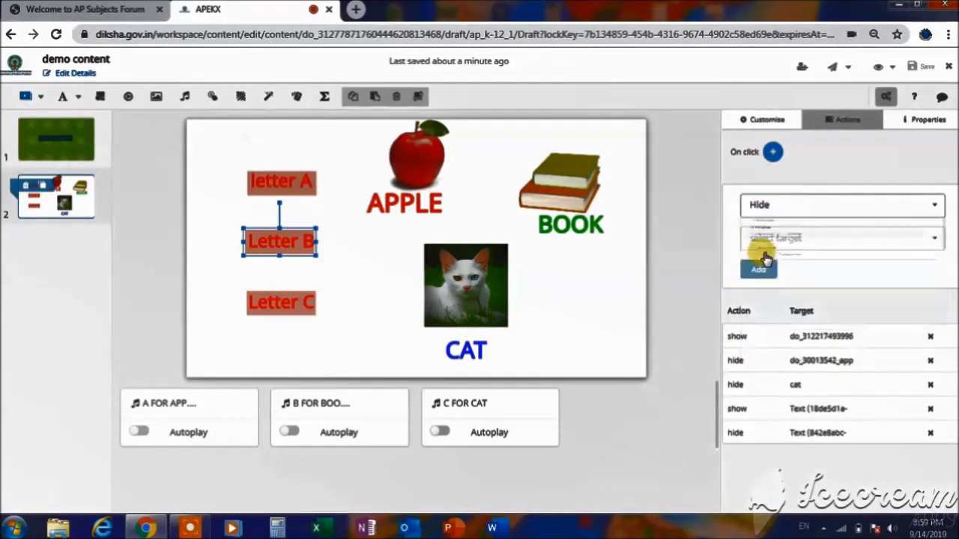
{"action": "left_click", "coordinate": [766, 240]}
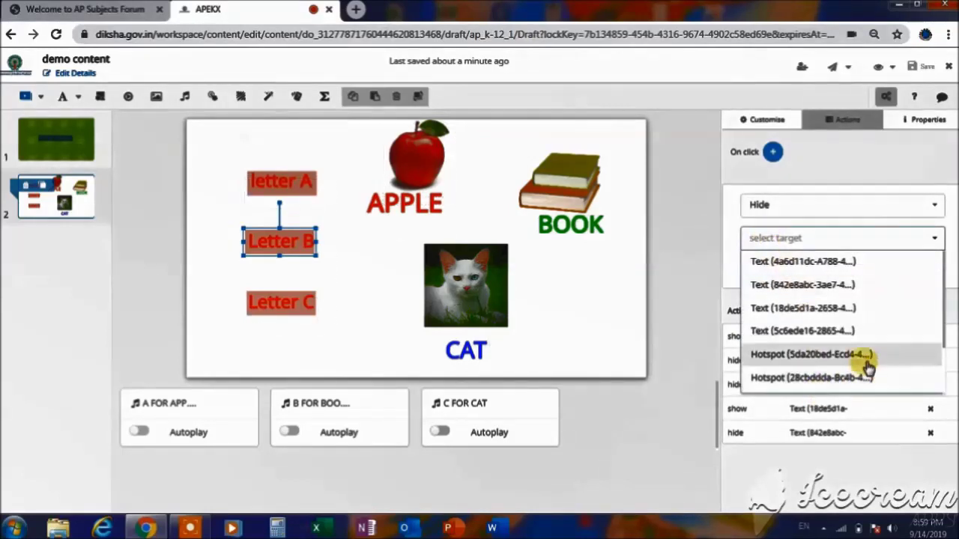
{"action": "left_click", "coordinate": [821, 332]}
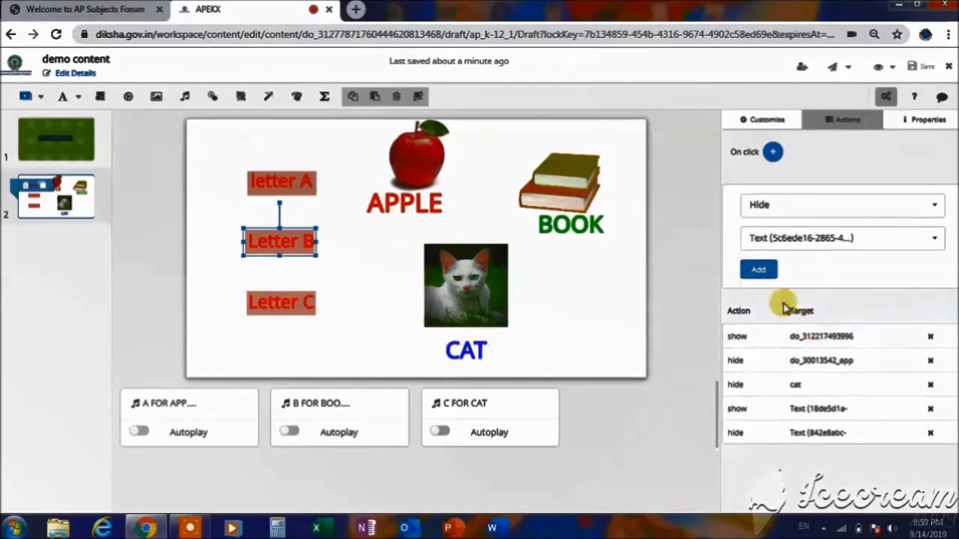
{"action": "left_click", "coordinate": [758, 271]}
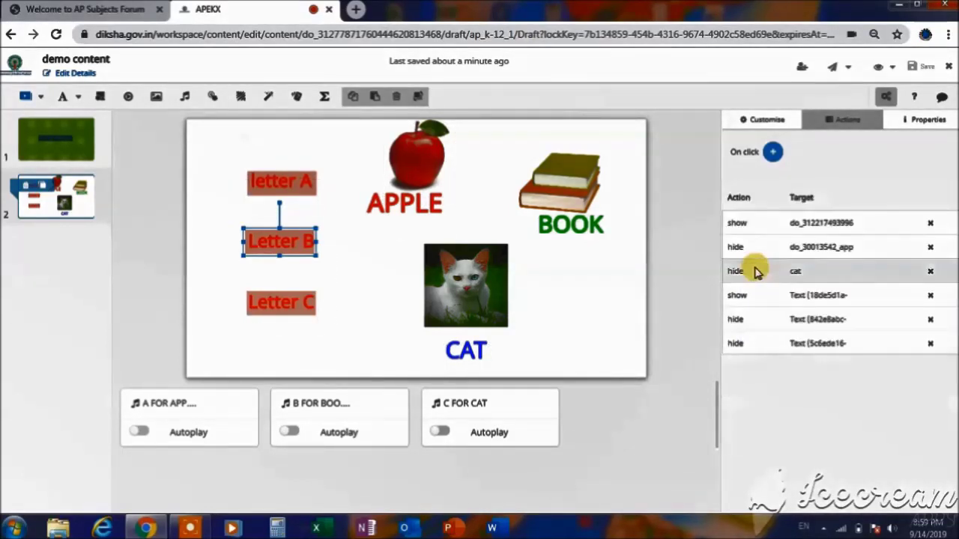
- Add an on-click action to the letter B hotspot that plays the B FOR BOOK audio clip
{"action": "left_click", "coordinate": [773, 153]}
{"action": "left_click", "coordinate": [753, 204]}
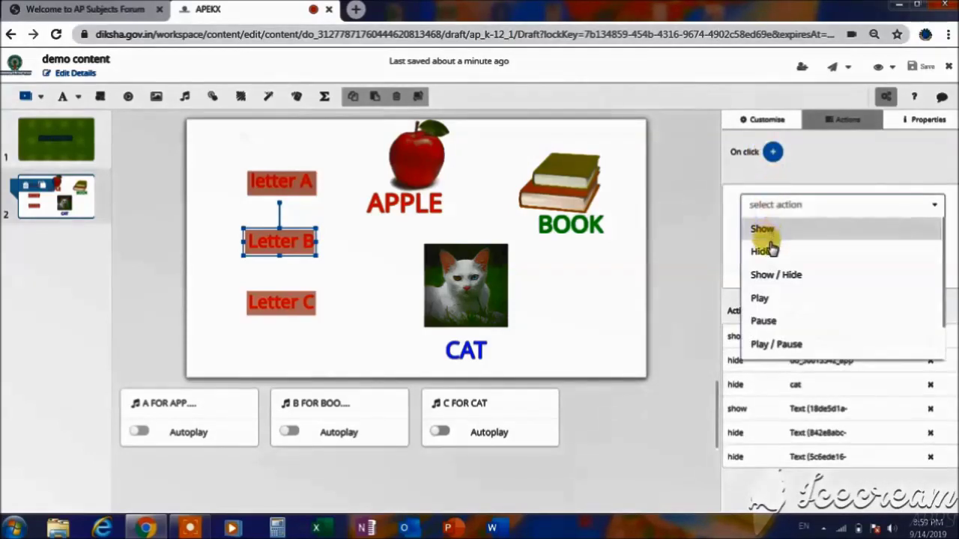
{"action": "left_click", "coordinate": [772, 300]}
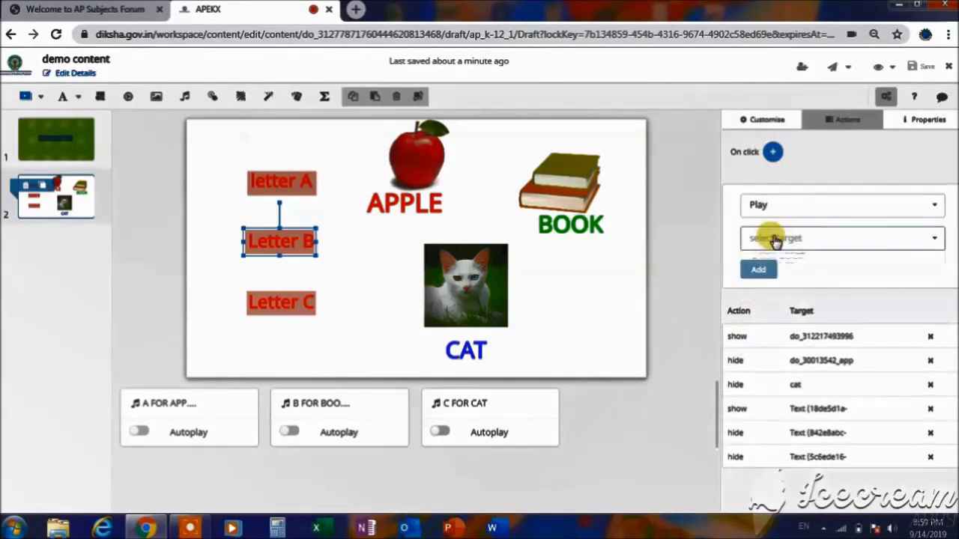
{"action": "left_click", "coordinate": [775, 239]}
{"action": "left_click", "coordinate": [777, 287]}
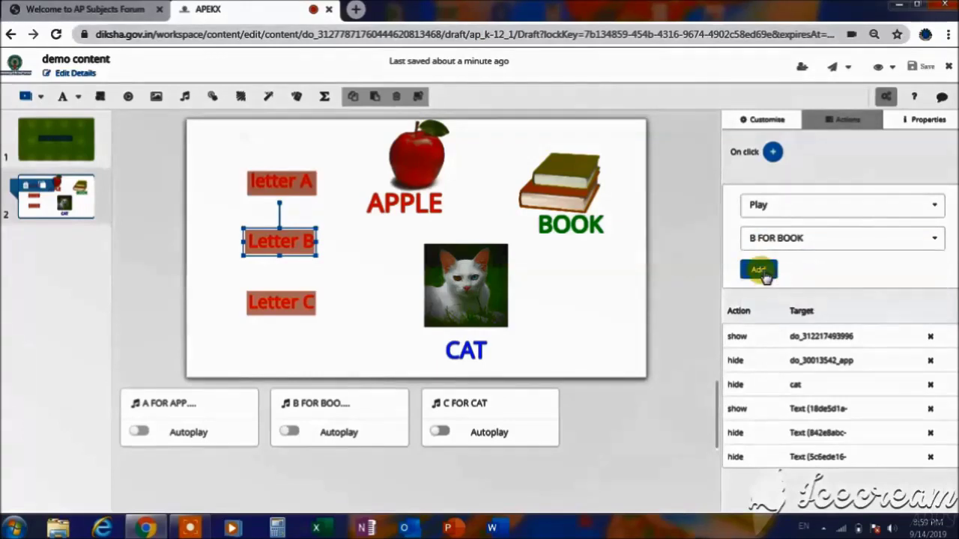
{"action": "left_click", "coordinate": [759, 271]}
- Add an on-click action to the letter B hotspot that pauses the A FOR APPLE audio clip
{"action": "left_click", "coordinate": [772, 152]}
{"action": "left_click", "coordinate": [768, 209]}
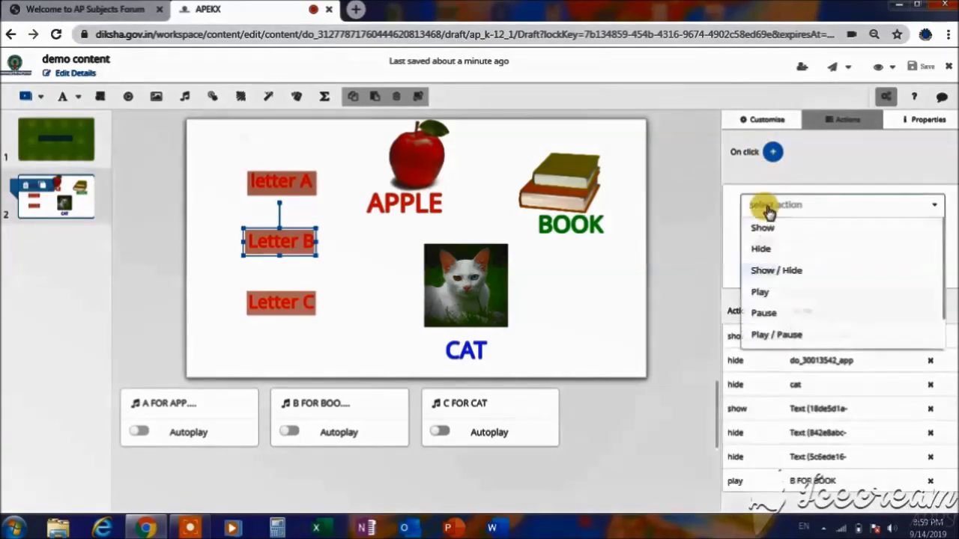
{"action": "left_click", "coordinate": [764, 317]}
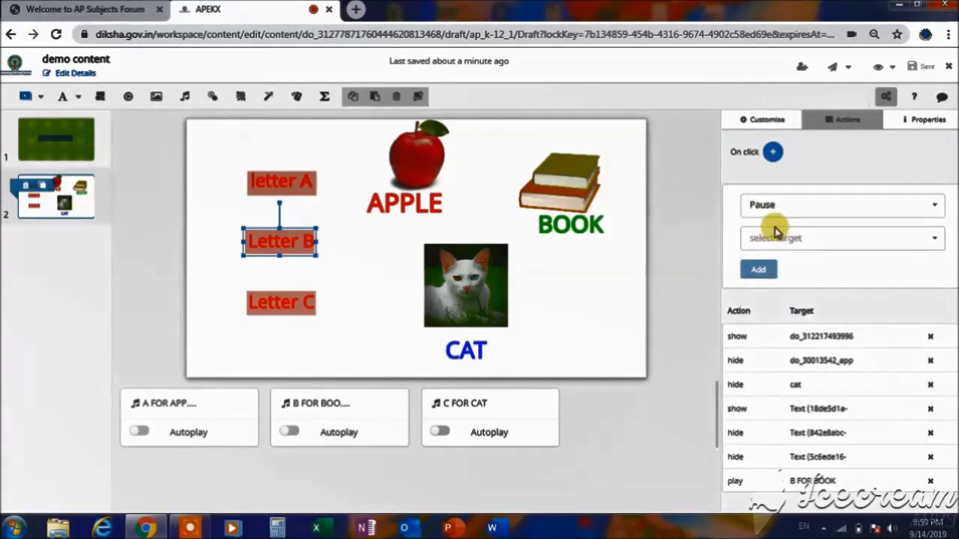
{"action": "left_click", "coordinate": [777, 240]}
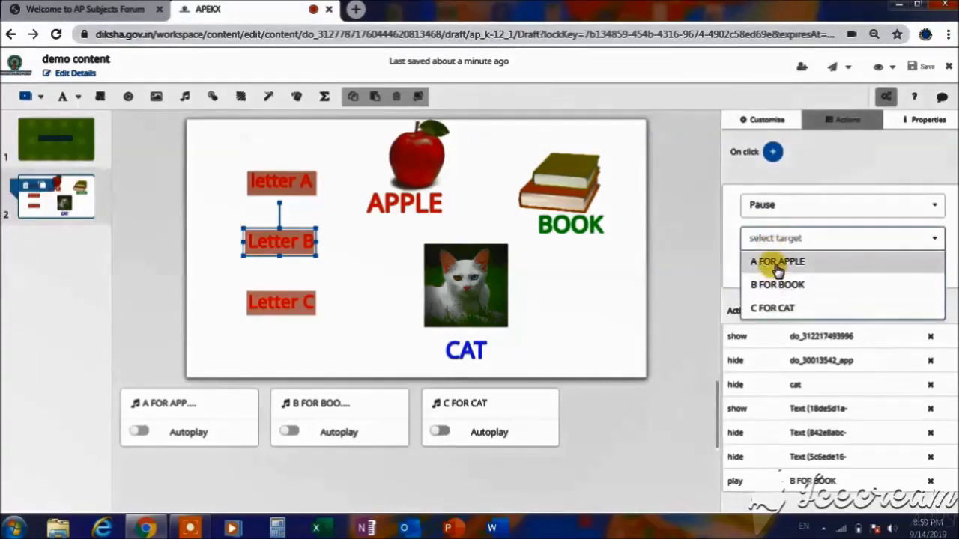
{"action": "left_click", "coordinate": [777, 264]}
{"action": "left_click", "coordinate": [760, 269]}
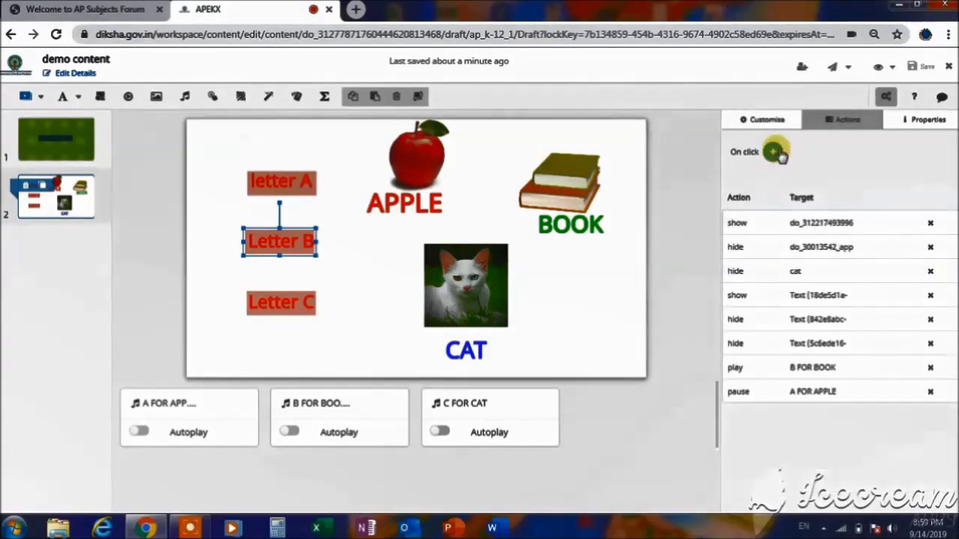
- Add an on-click action to the letter B hotspot that pauses the C FOR CAT audio clip, and save the content
{"action": "left_click", "coordinate": [774, 152]}
{"action": "left_click", "coordinate": [780, 208]}
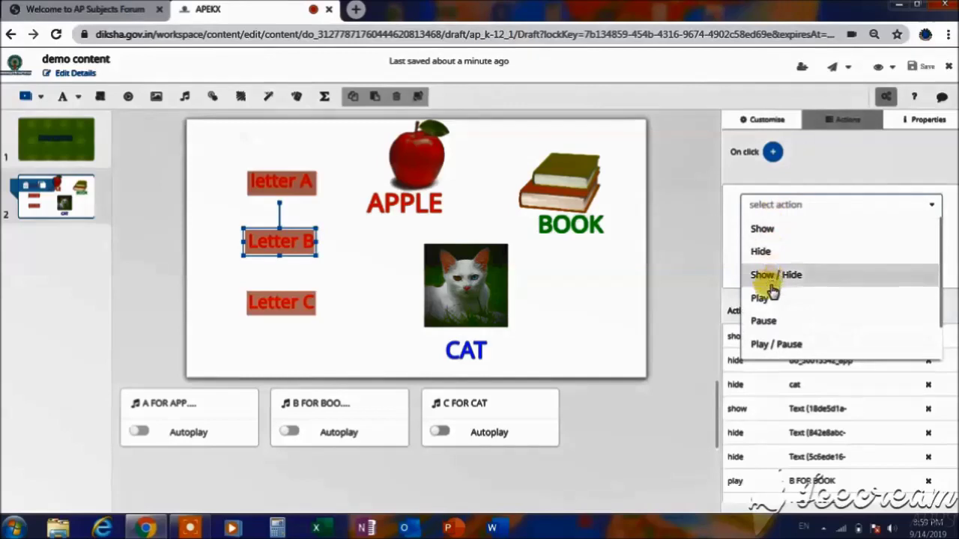
{"action": "left_click", "coordinate": [762, 321]}
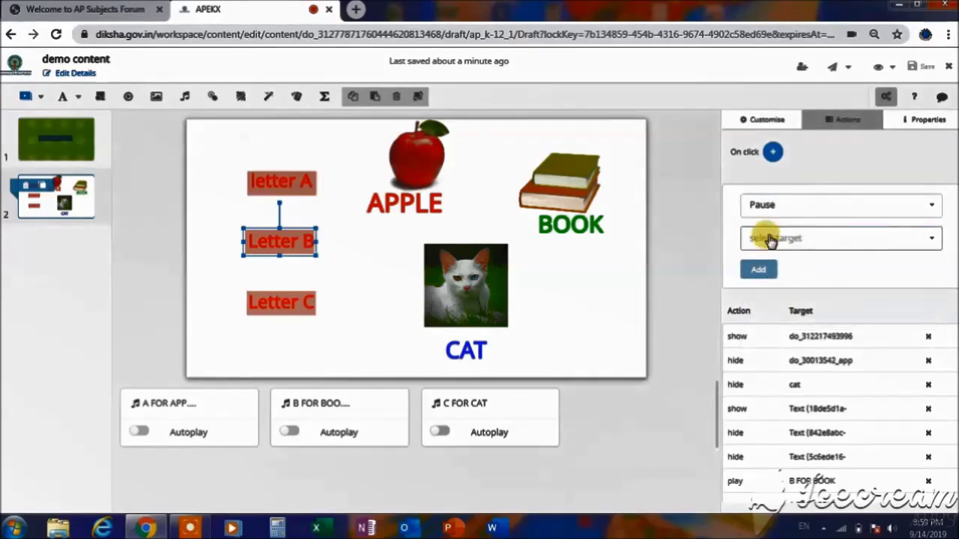
{"action": "left_click", "coordinate": [770, 240]}
{"action": "left_click", "coordinate": [765, 308]}
{"action": "left_click", "coordinate": [757, 276]}
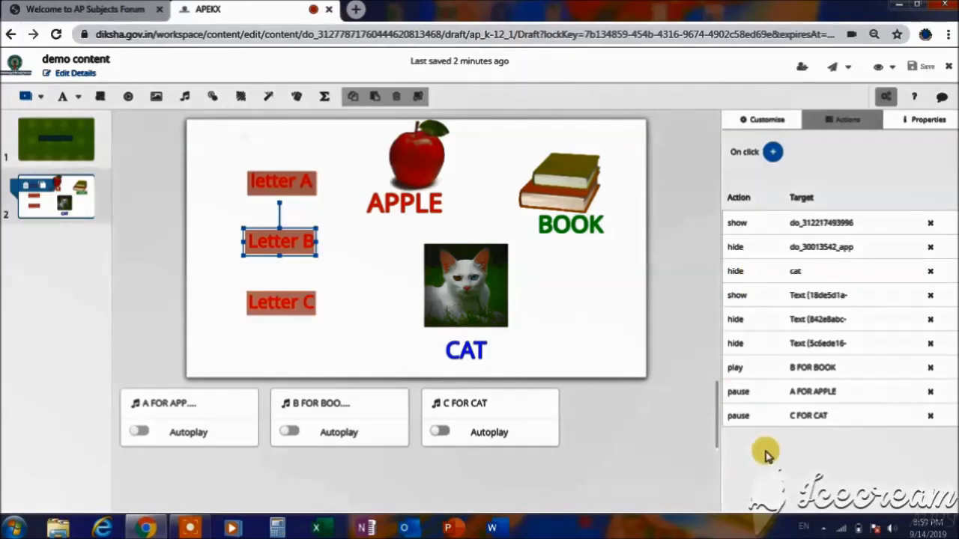
{"action": "left_click", "coordinate": [466, 296]}
{"action": "left_click", "coordinate": [937, 69]}
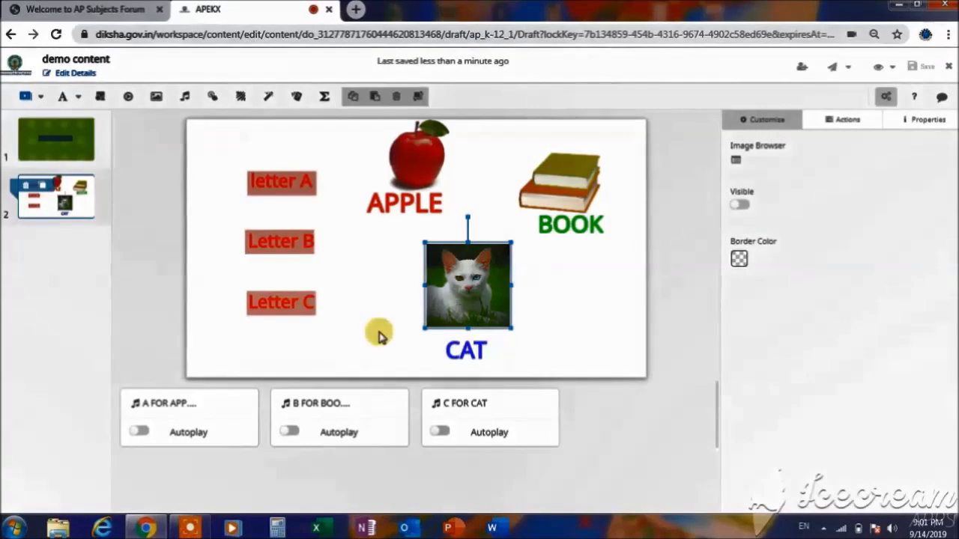
- Add an on-click action to the letter C hotspot that shows the cat picture
{"action": "left_click", "coordinate": [291, 304]}
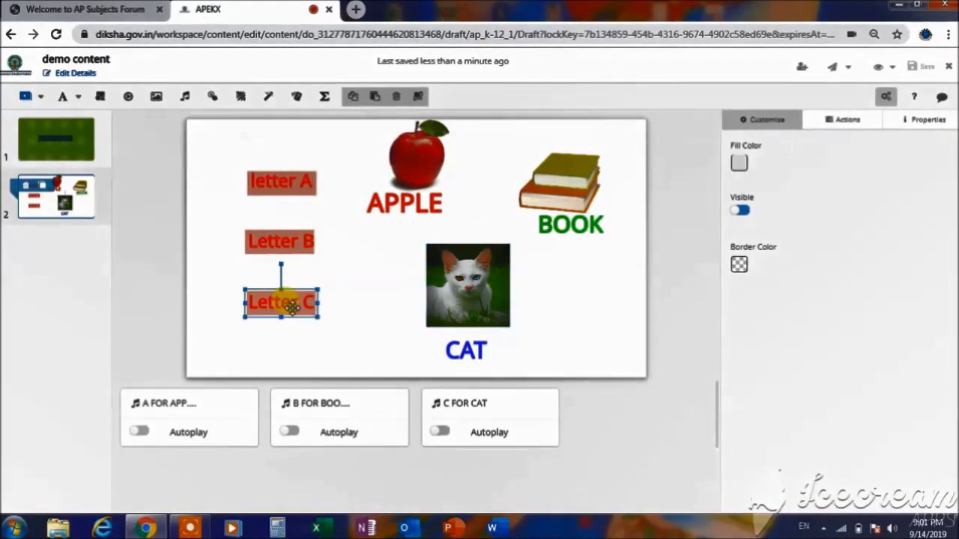
{"action": "left_click", "coordinate": [841, 123]}
{"action": "left_click", "coordinate": [772, 153]}
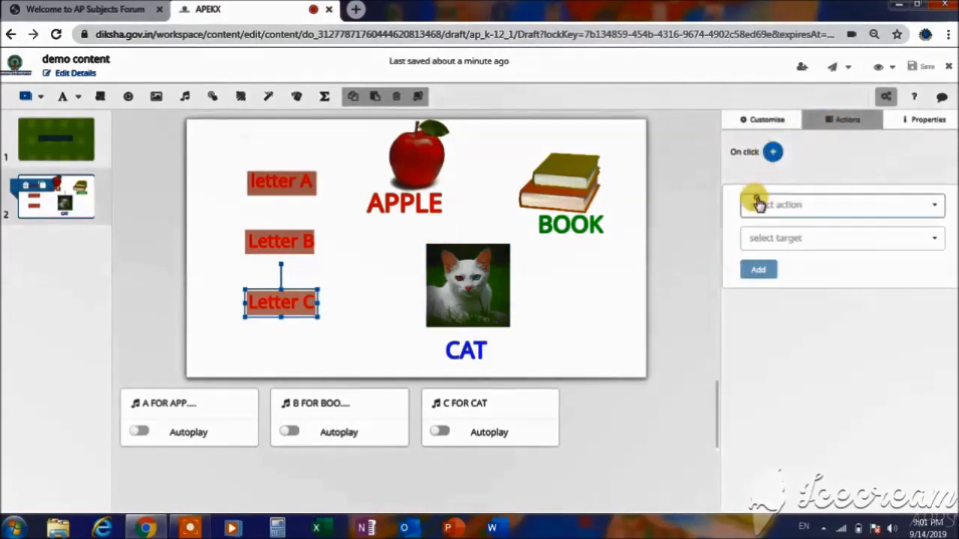
{"action": "left_click", "coordinate": [758, 204]}
{"action": "left_click", "coordinate": [762, 225]}
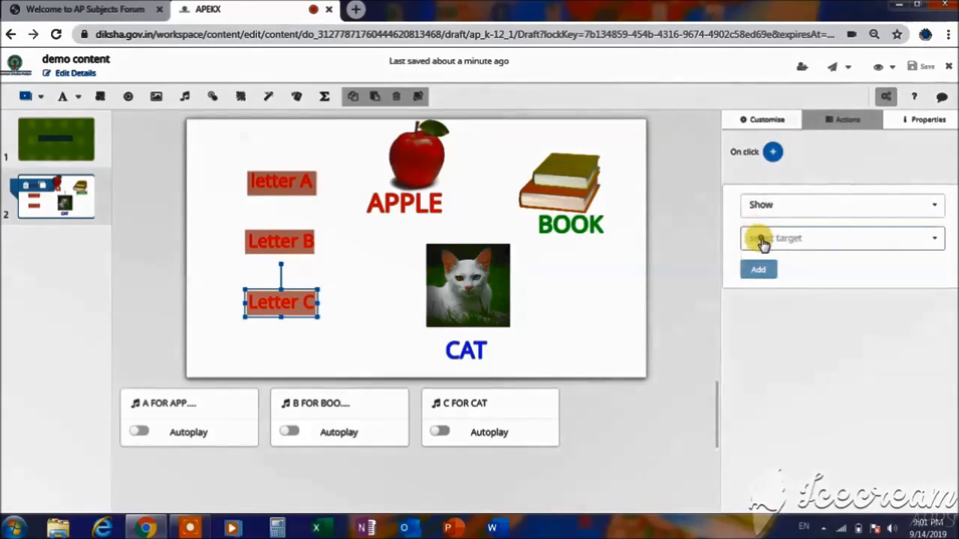
{"action": "left_click", "coordinate": [762, 240]}
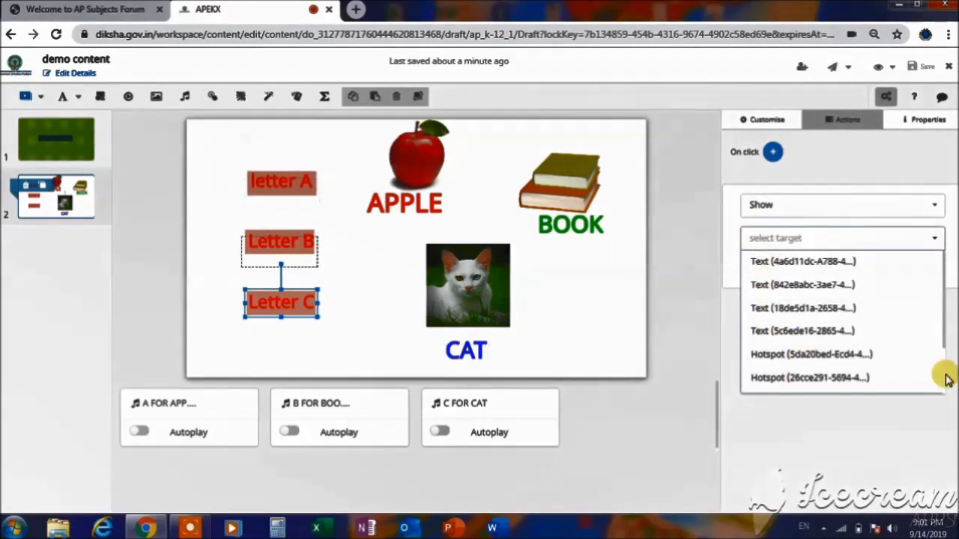
{"action": "scroll", "coordinate": [943, 379], "scroll_direction": "down", "scroll_amount": 2}
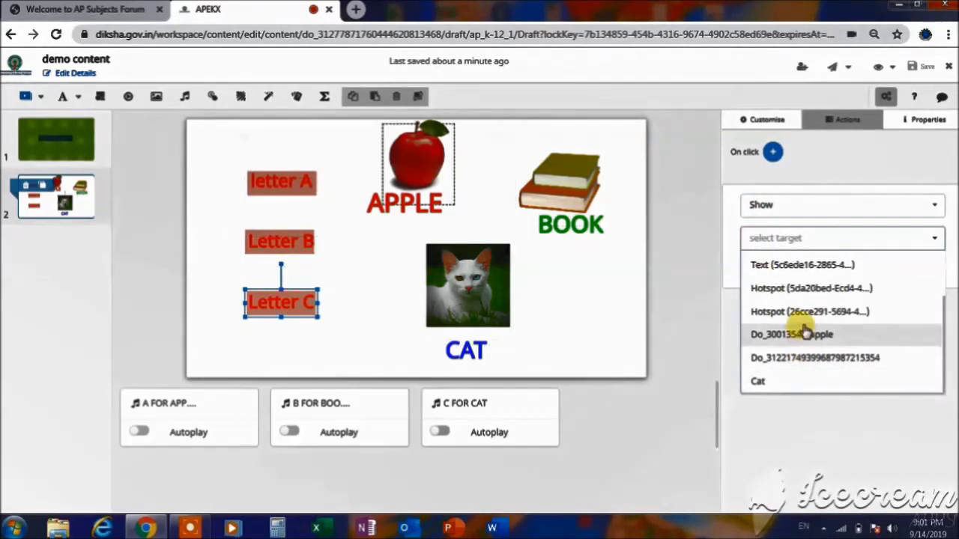
{"action": "left_click", "coordinate": [785, 382]}
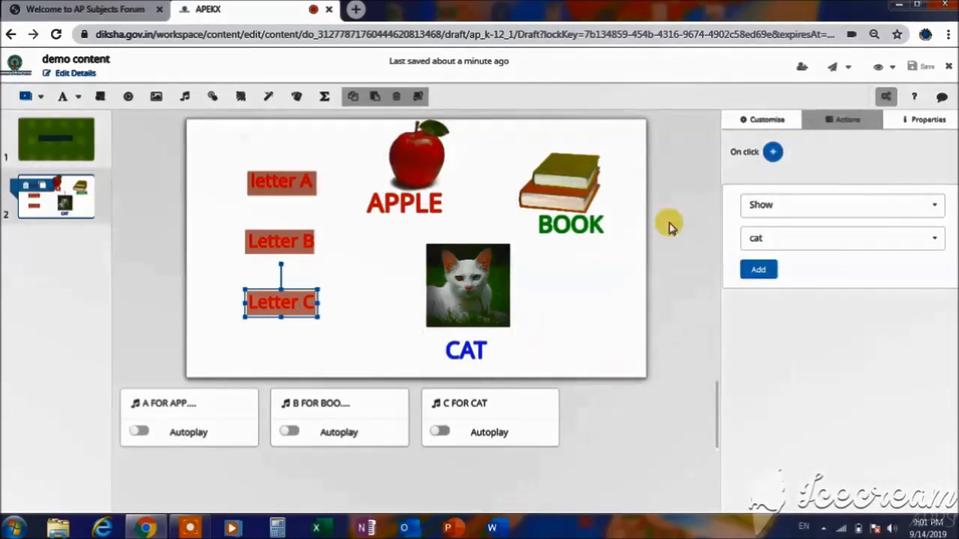
{"action": "left_click", "coordinate": [774, 153]}
{"action": "left_click", "coordinate": [772, 155]}
{"action": "left_click", "coordinate": [765, 204]}
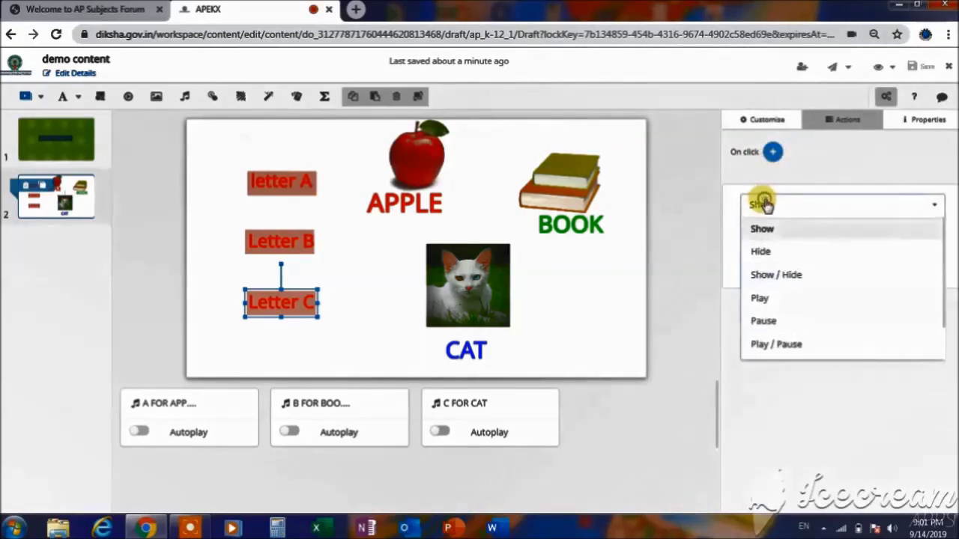
{"action": "left_click", "coordinate": [937, 210]}
{"action": "left_click", "coordinate": [755, 268]}
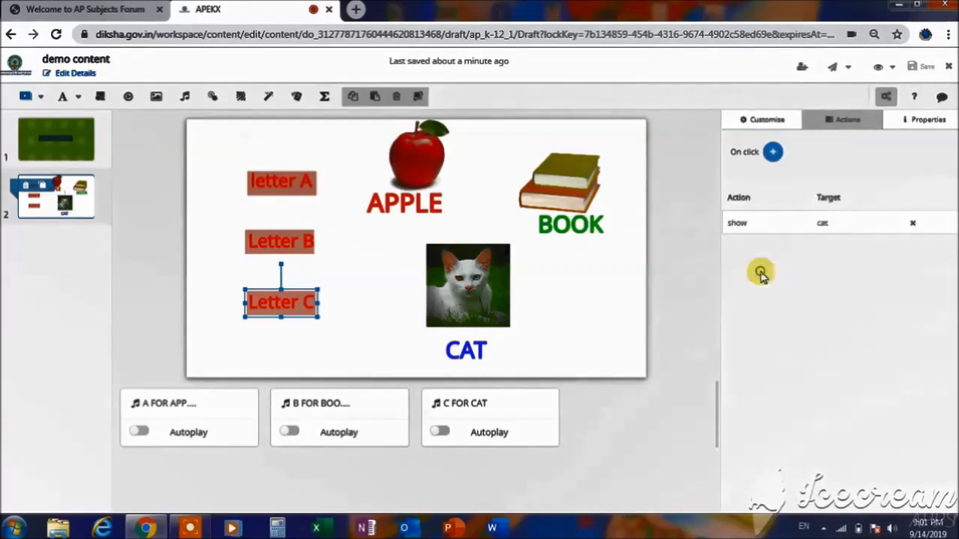
- Add an on-click action to the letter C hotspot that shows the CAT text
{"action": "left_click", "coordinate": [774, 153]}
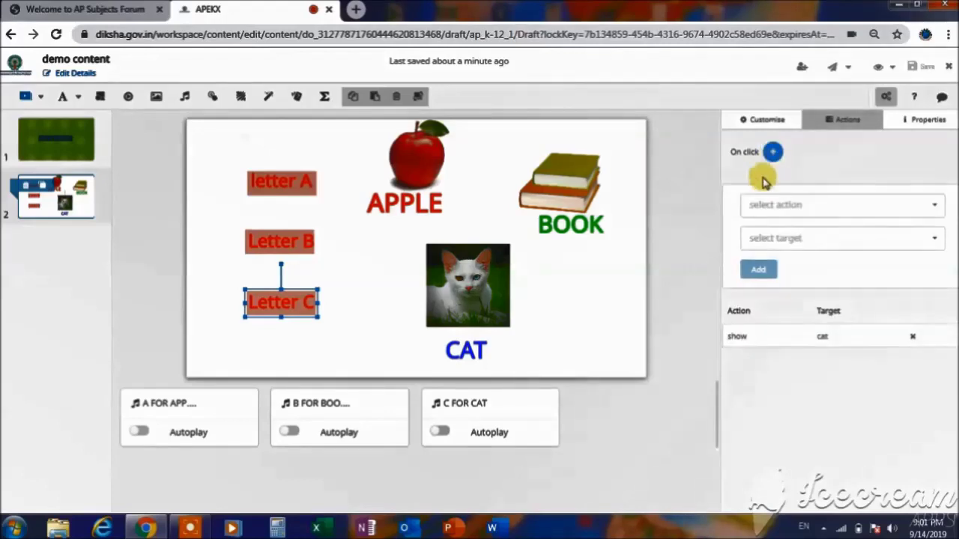
{"action": "left_click", "coordinate": [755, 208]}
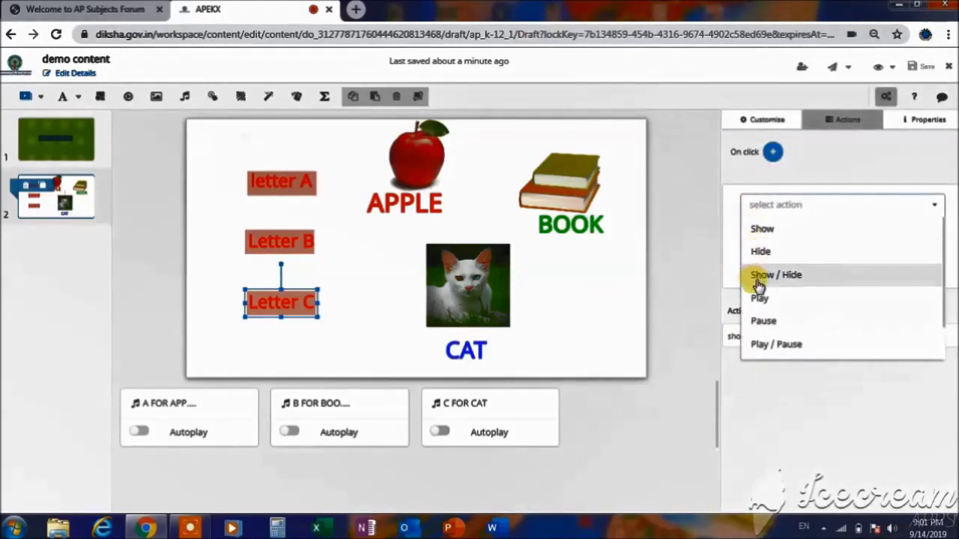
{"action": "left_click", "coordinate": [756, 229]}
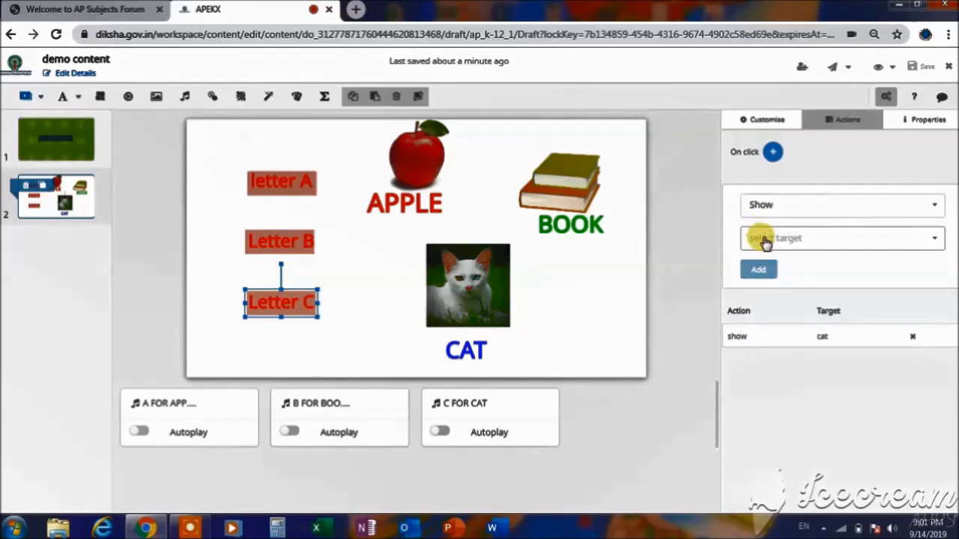
{"action": "left_click", "coordinate": [763, 239]}
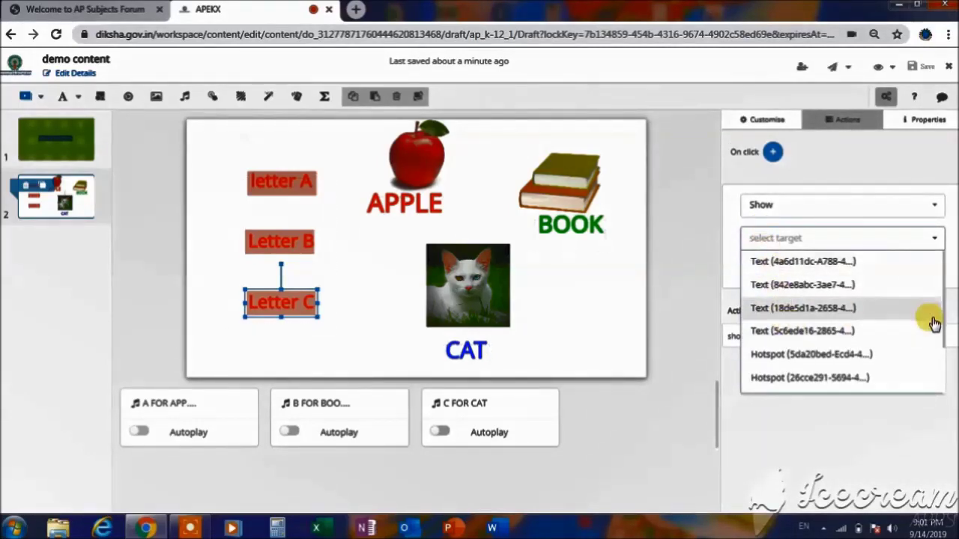
{"action": "left_click", "coordinate": [826, 331]}
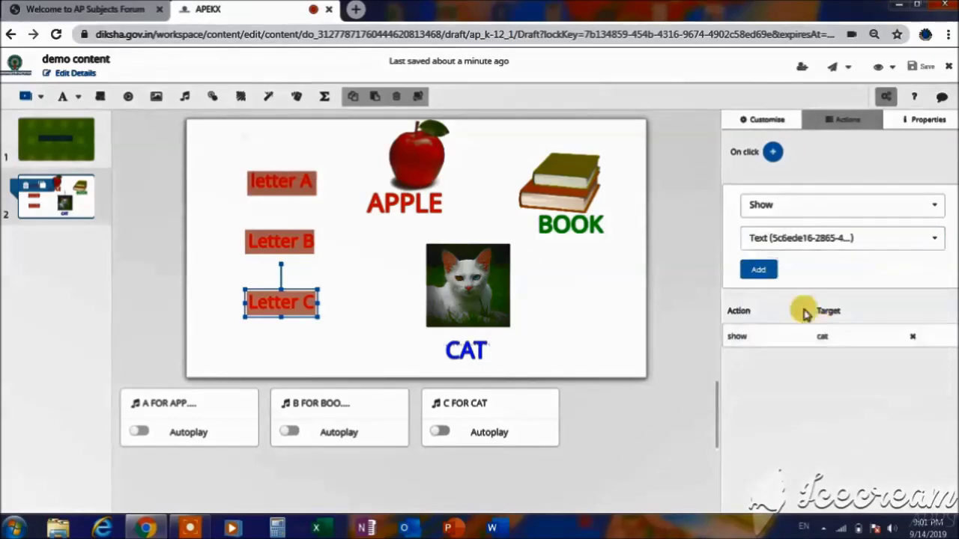
{"action": "left_click", "coordinate": [757, 271]}
- Add an on-click action to the letter C hotspot that plays the C FOR CAT audio clip
{"action": "left_click", "coordinate": [773, 151]}
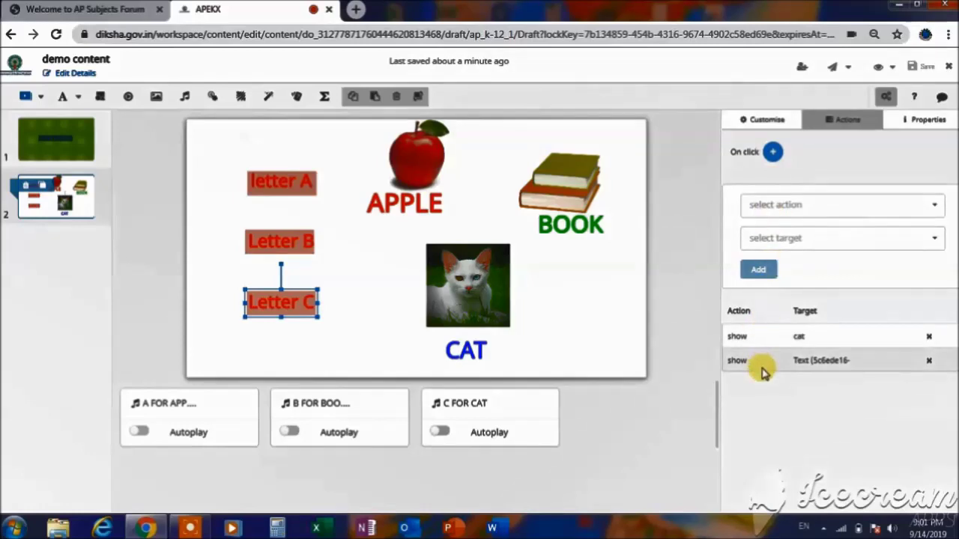
{"action": "left_click", "coordinate": [771, 214]}
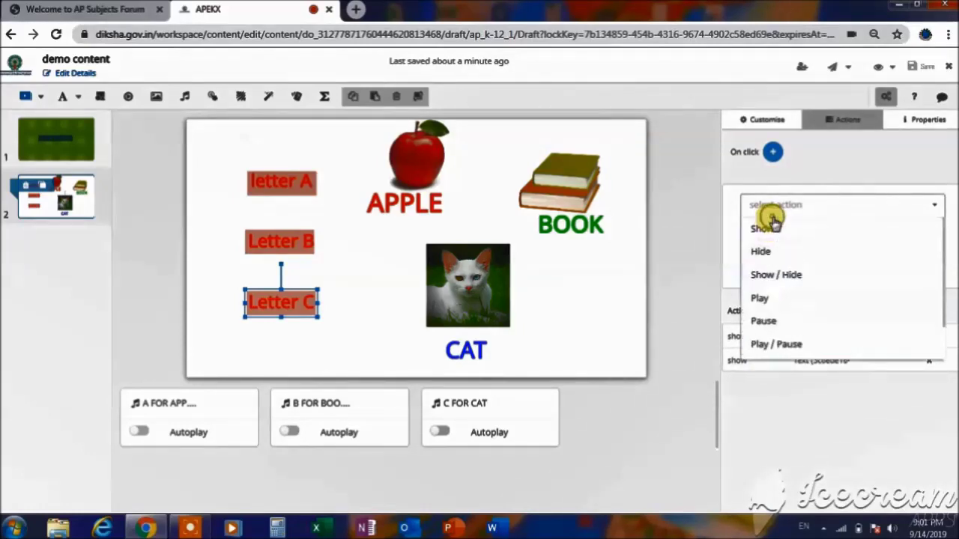
{"action": "left_click", "coordinate": [772, 304]}
{"action": "left_click", "coordinate": [765, 238]}
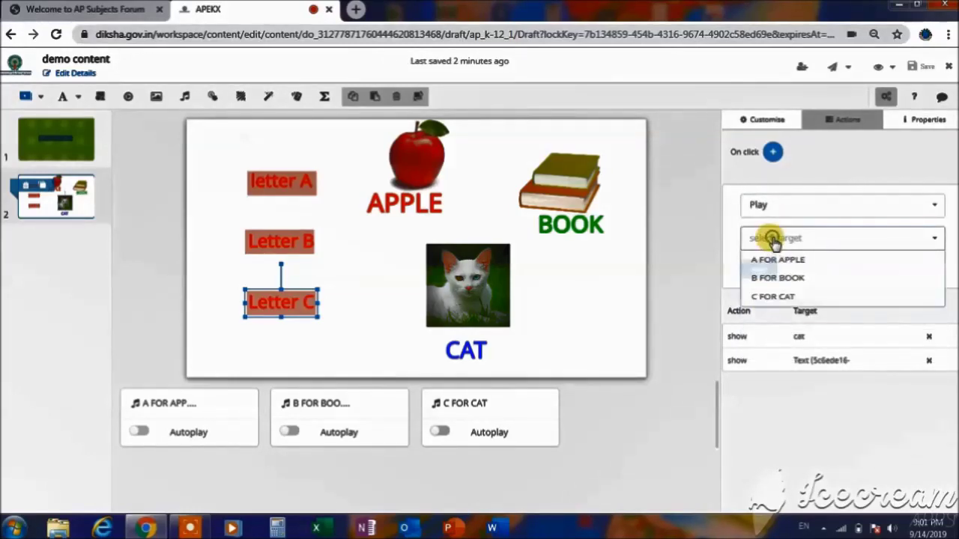
{"action": "left_click", "coordinate": [776, 308]}
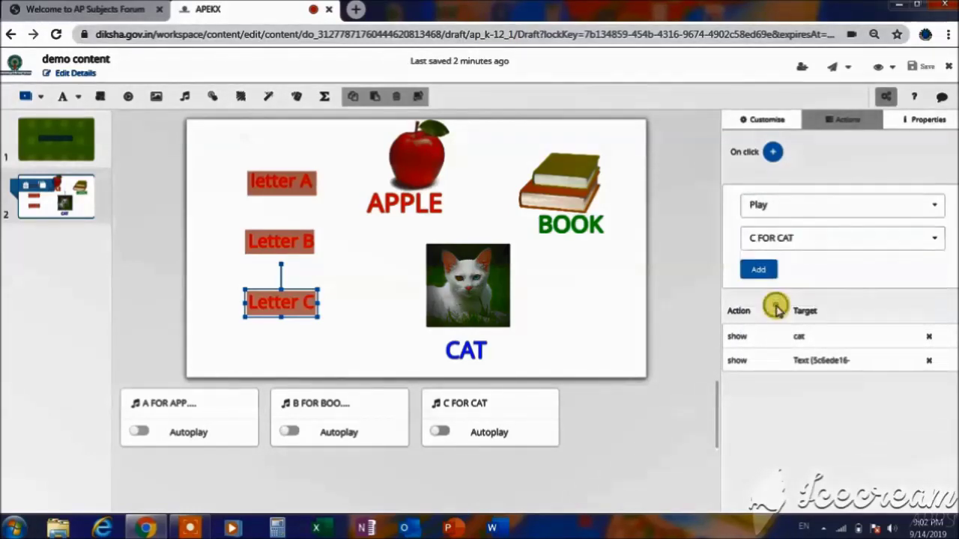
{"action": "left_click", "coordinate": [758, 270]}
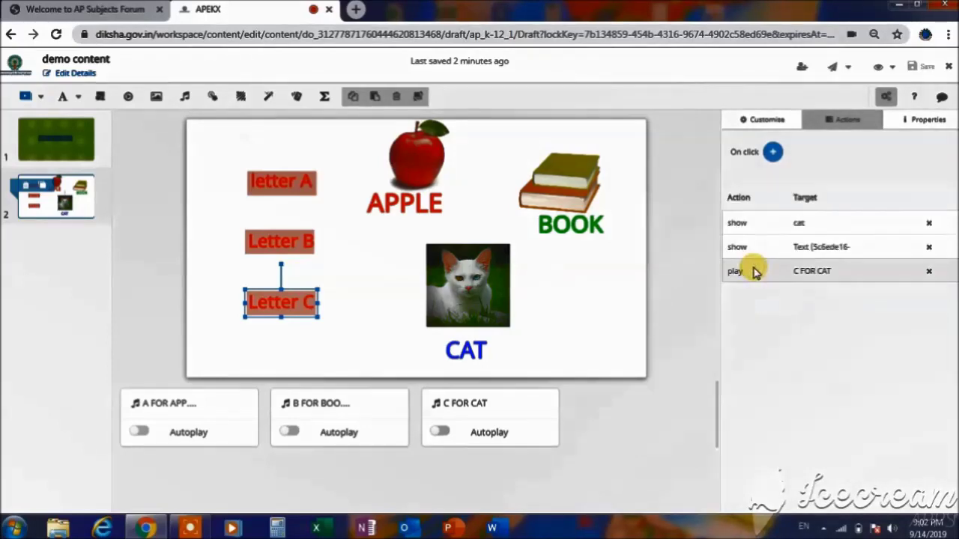
- Add an on-click action to the letter C hotspot that hides the APPLE text
{"action": "left_click", "coordinate": [774, 153]}
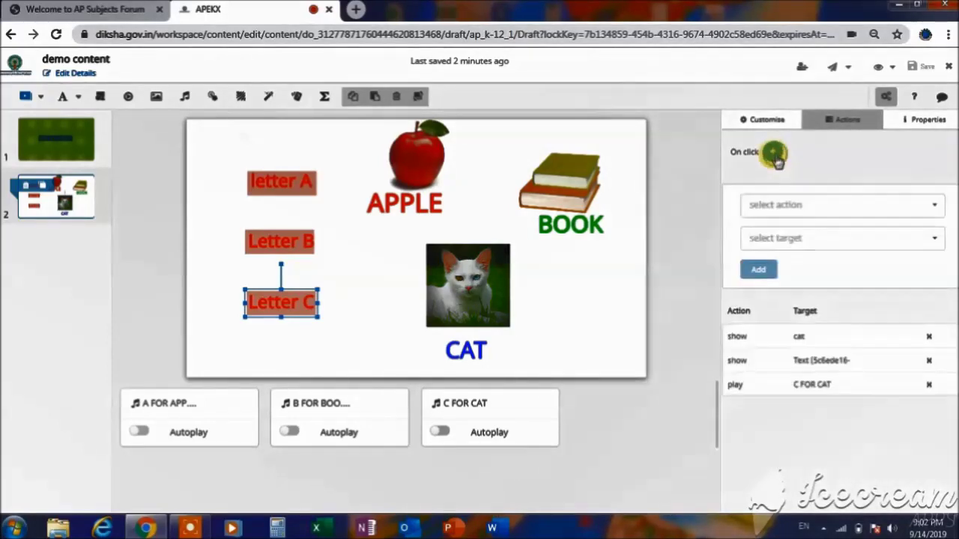
{"action": "left_click", "coordinate": [769, 213]}
{"action": "left_click", "coordinate": [760, 248]}
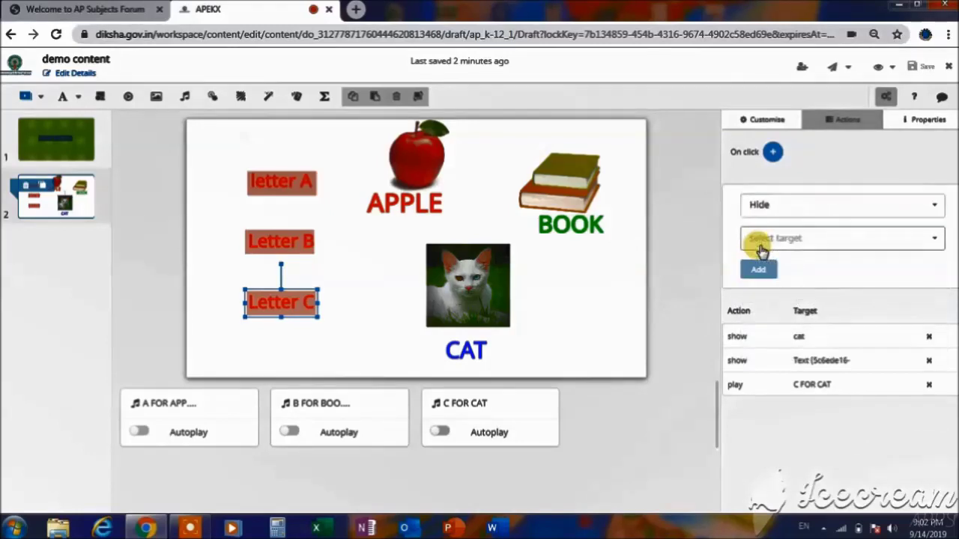
{"action": "left_click", "coordinate": [757, 240]}
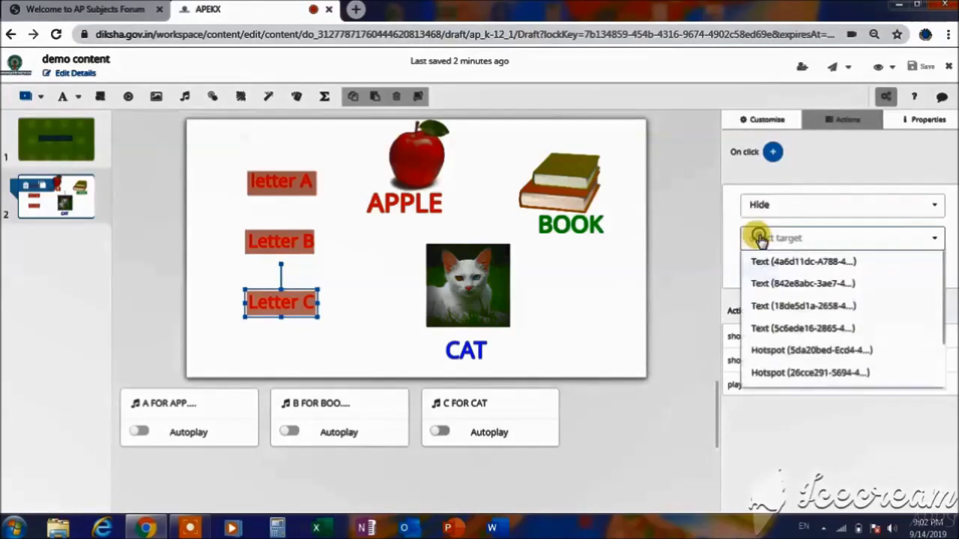
{"action": "left_click", "coordinate": [778, 291]}
{"action": "left_click", "coordinate": [761, 269]}
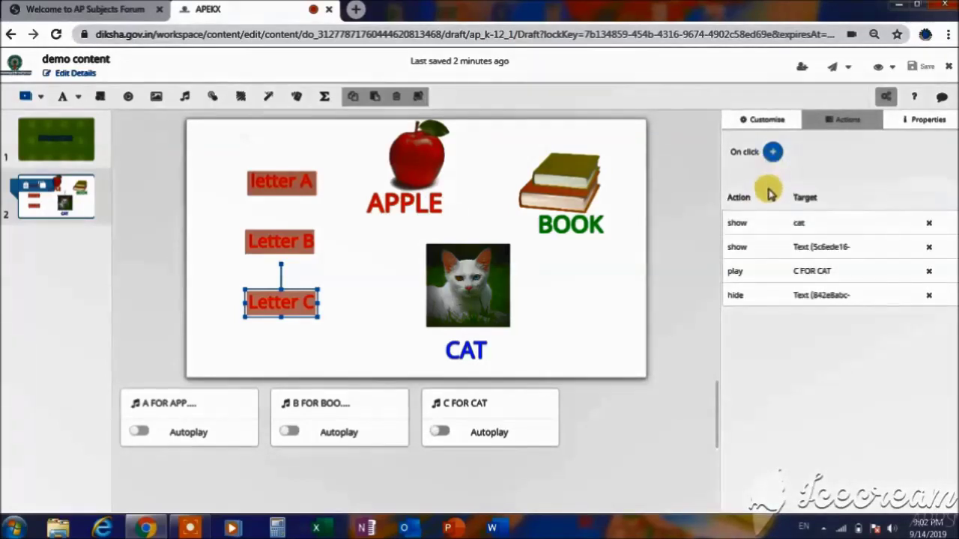
- Add an on-click action to the letter C hotspot that hides the BOOK text
{"action": "left_click", "coordinate": [772, 151]}
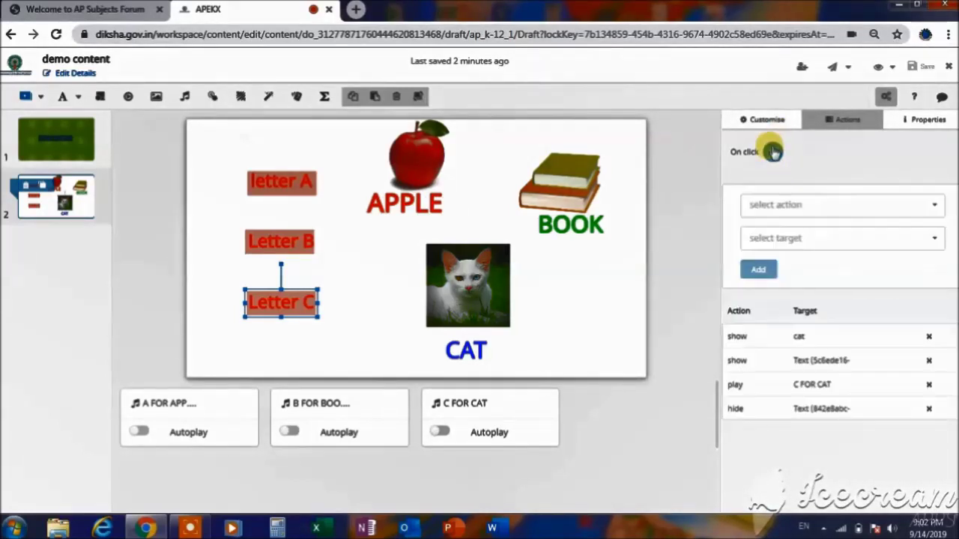
{"action": "left_click", "coordinate": [772, 209]}
{"action": "left_click", "coordinate": [761, 254]}
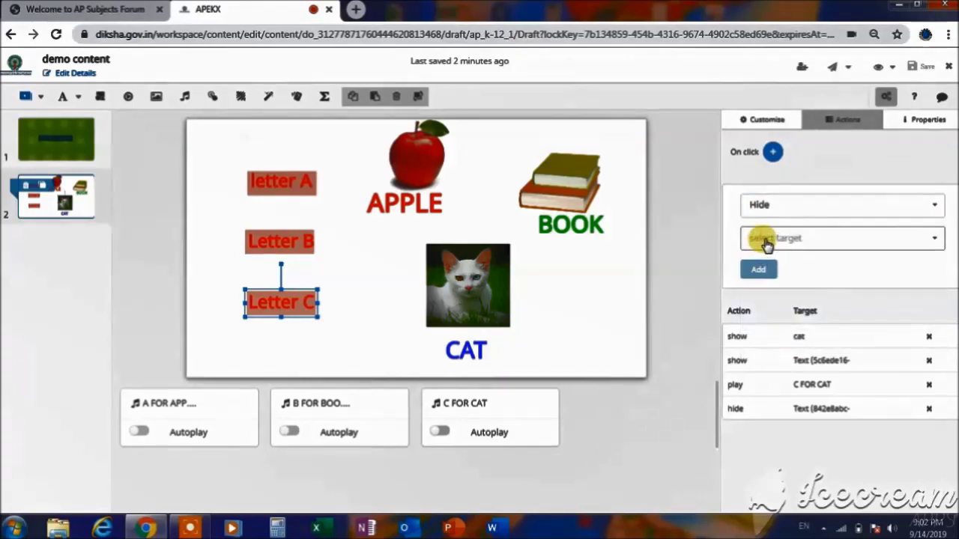
{"action": "left_click", "coordinate": [767, 240]}
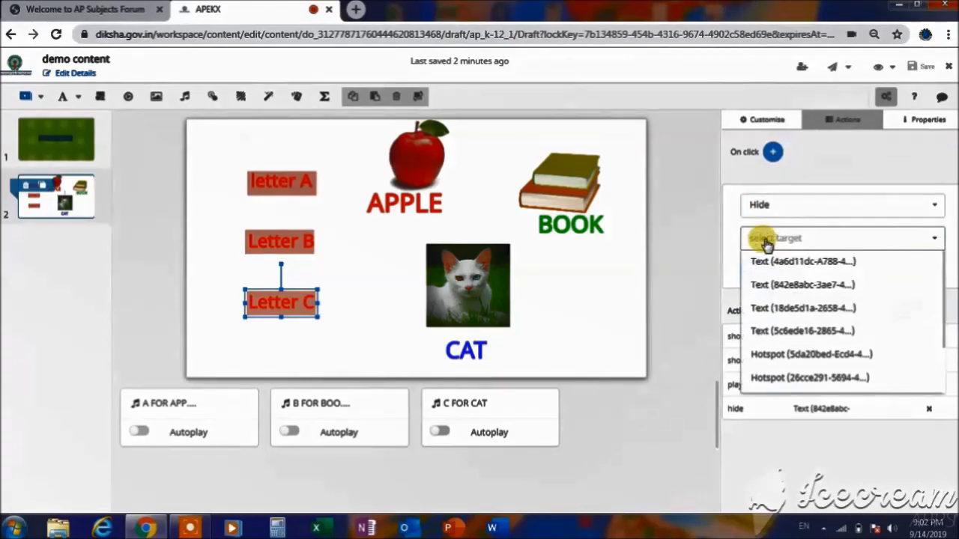
{"action": "left_click", "coordinate": [778, 307]}
{"action": "left_click", "coordinate": [759, 267]}
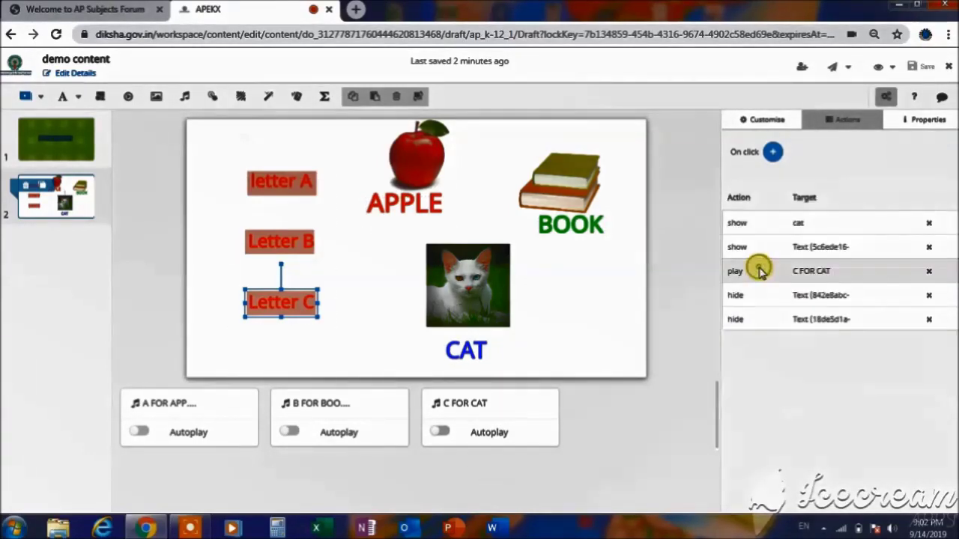
- Add an on-click action to the letter C hotspot that hides the apple picture, do_30013542_apple
{"action": "left_click", "coordinate": [773, 152]}
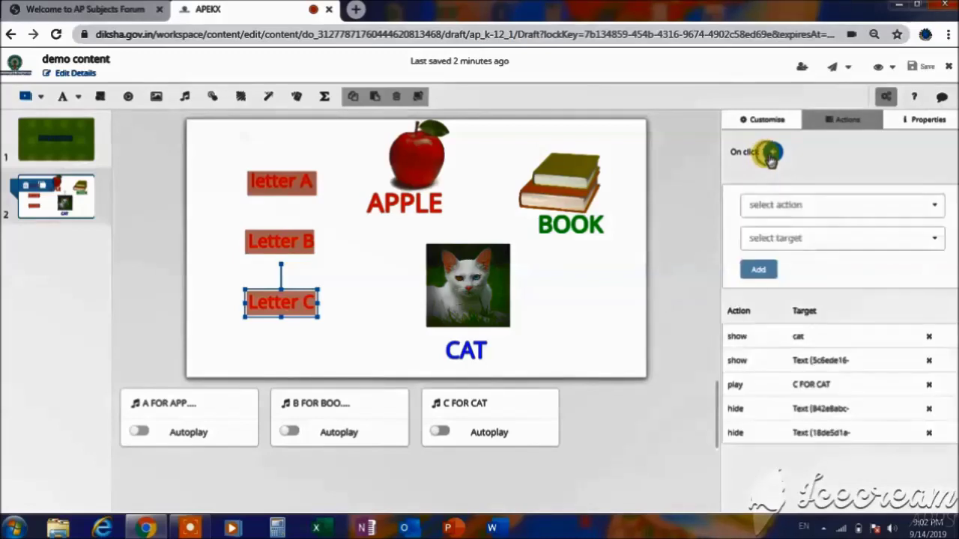
{"action": "left_click", "coordinate": [772, 214]}
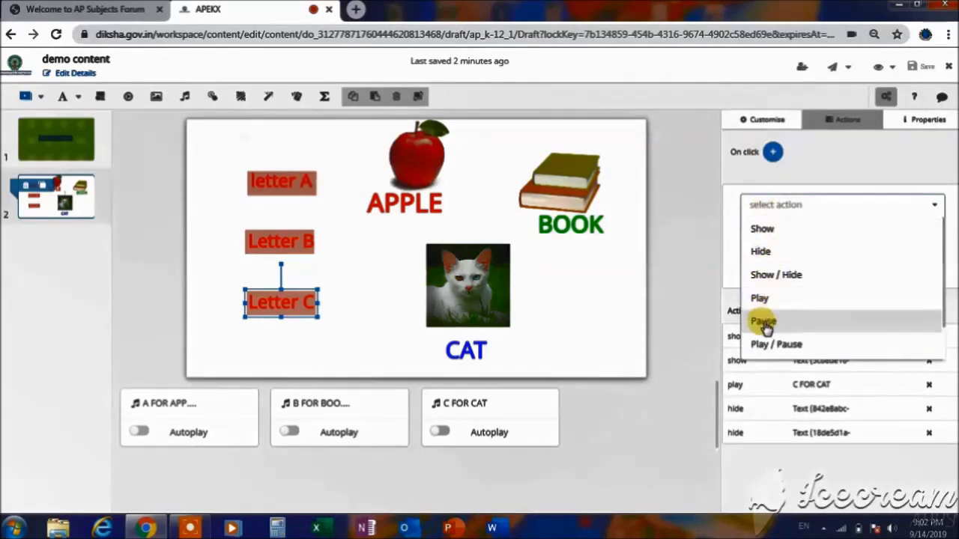
{"action": "left_click", "coordinate": [761, 252]}
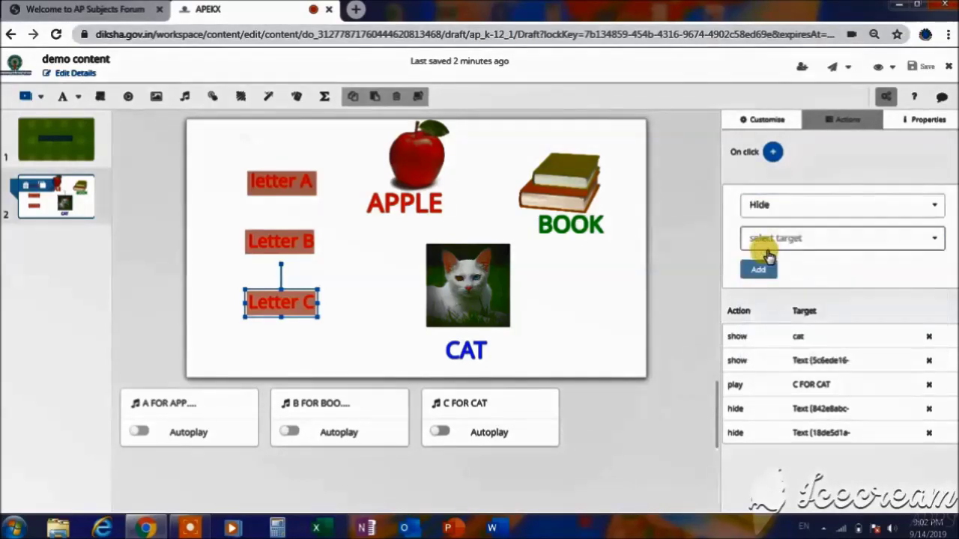
{"action": "left_click", "coordinate": [769, 240]}
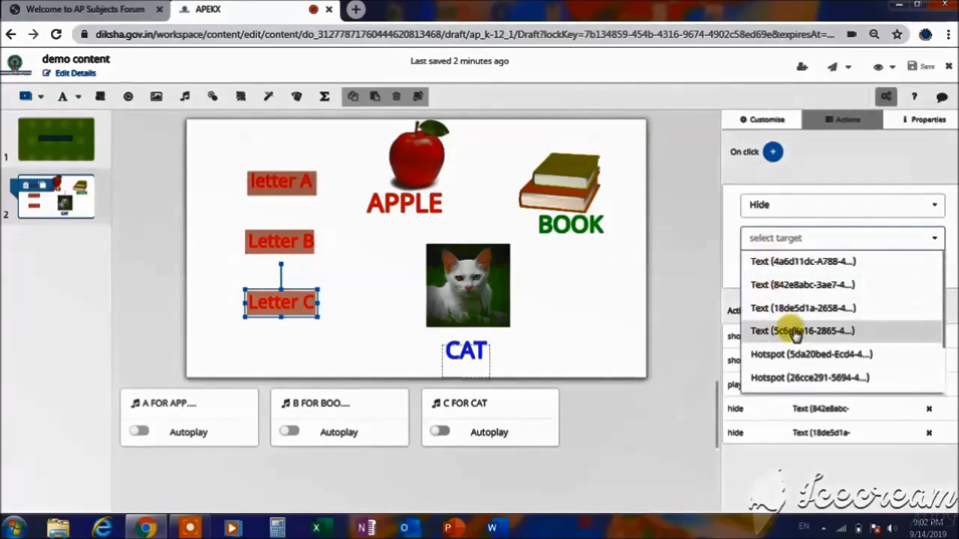
{"action": "scroll", "coordinate": [942, 380], "scroll_direction": "down", "scroll_amount": 2}
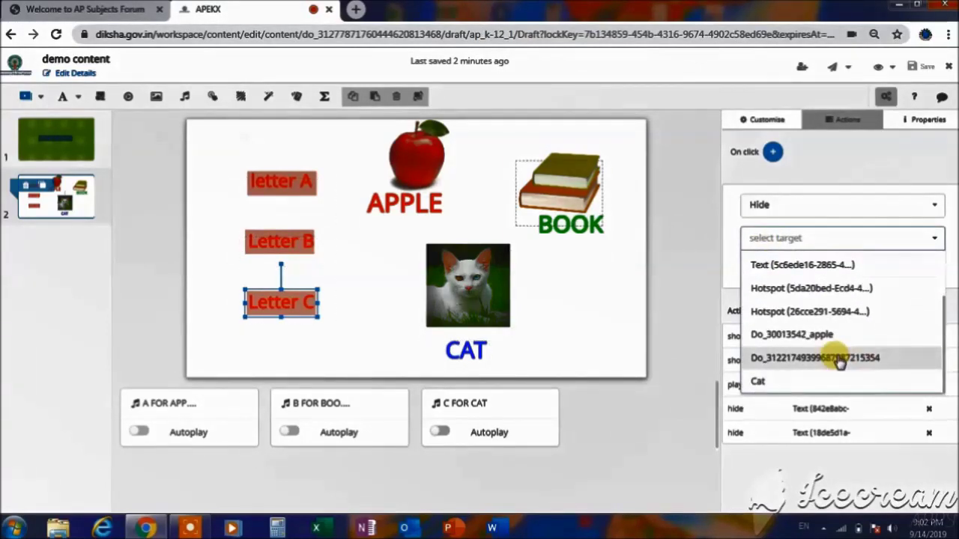
{"action": "left_click", "coordinate": [813, 335]}
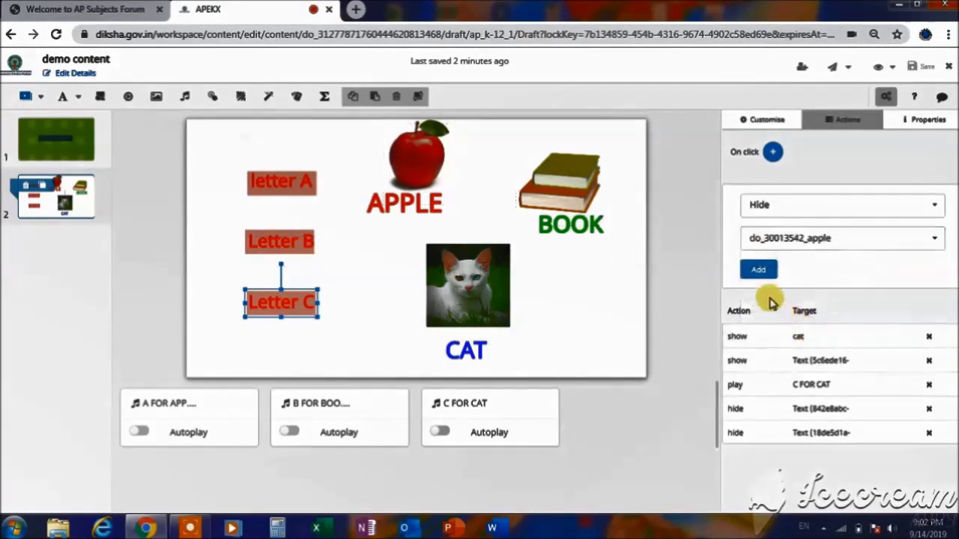
{"action": "left_click", "coordinate": [756, 266]}
- Add an on-click action to the letter C hotspot that hides the book picture
{"action": "left_click", "coordinate": [773, 153]}
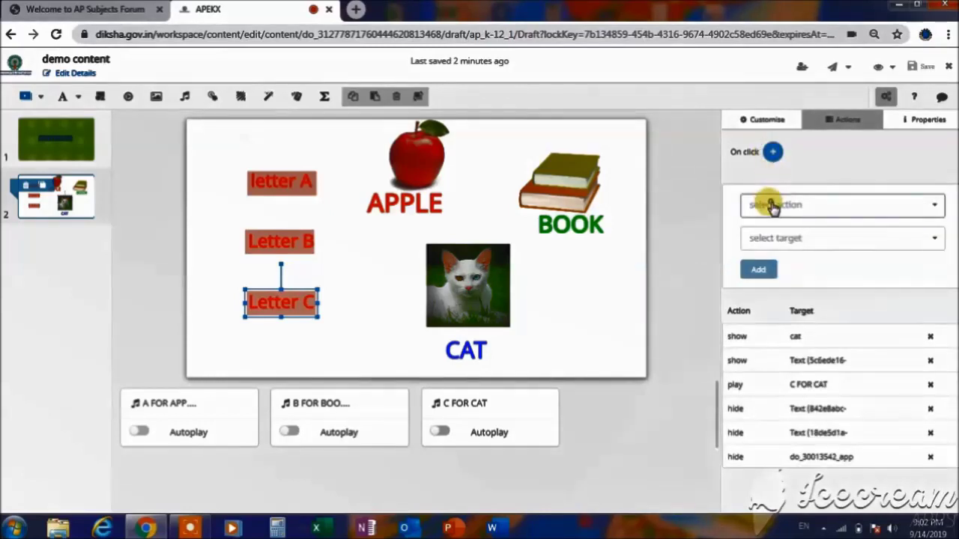
{"action": "left_click", "coordinate": [757, 204]}
{"action": "left_click", "coordinate": [783, 254]}
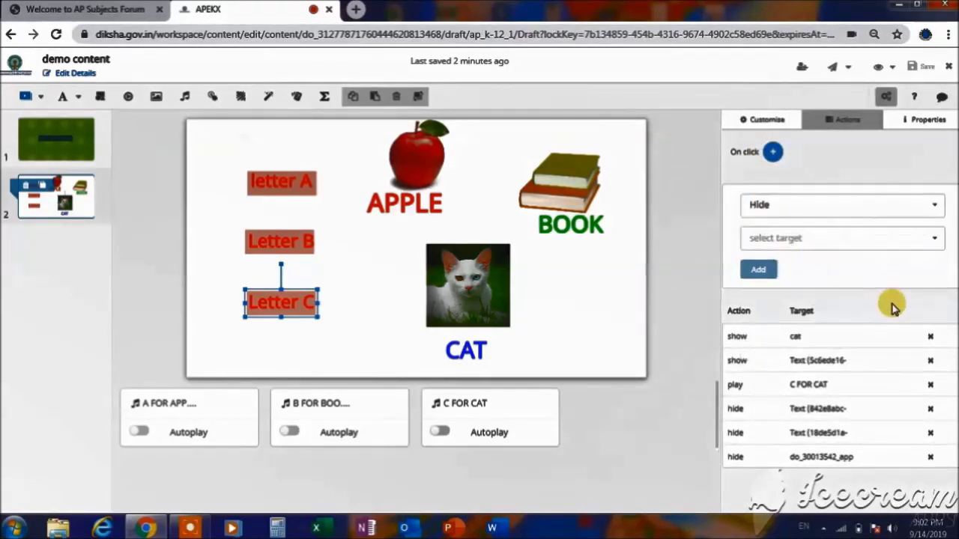
{"action": "left_click", "coordinate": [890, 239]}
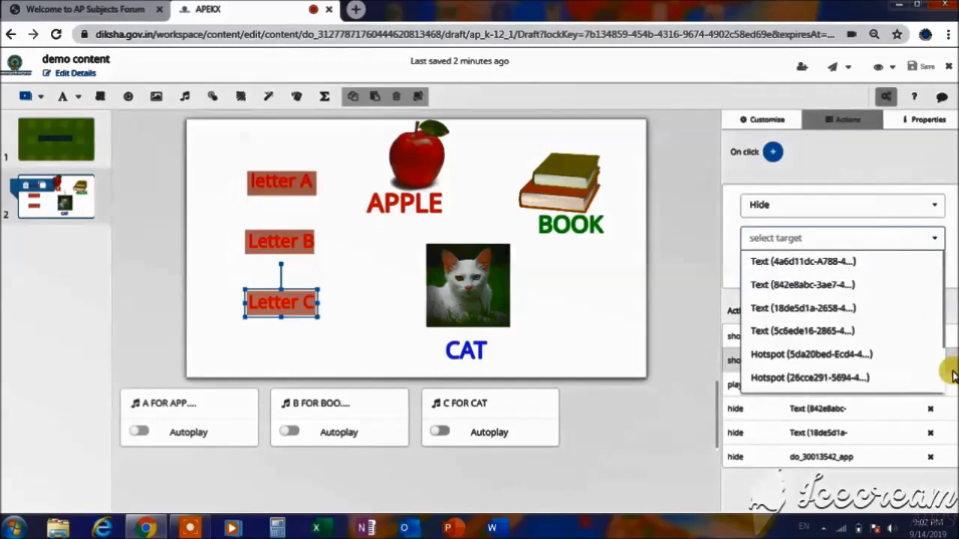
{"action": "scroll", "coordinate": [900, 379], "scroll_direction": "down", "scroll_amount": 2}
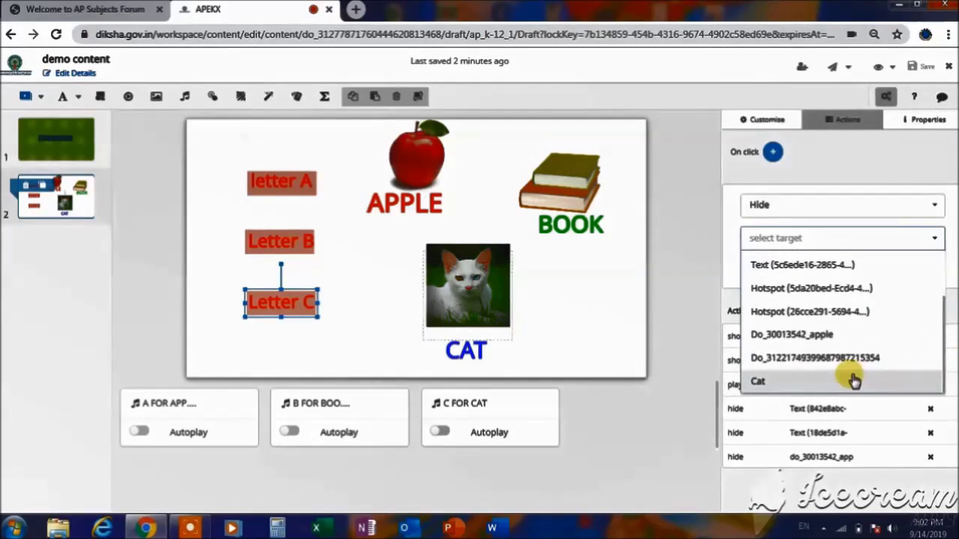
{"action": "left_click", "coordinate": [852, 356]}
{"action": "left_click", "coordinate": [757, 279]}
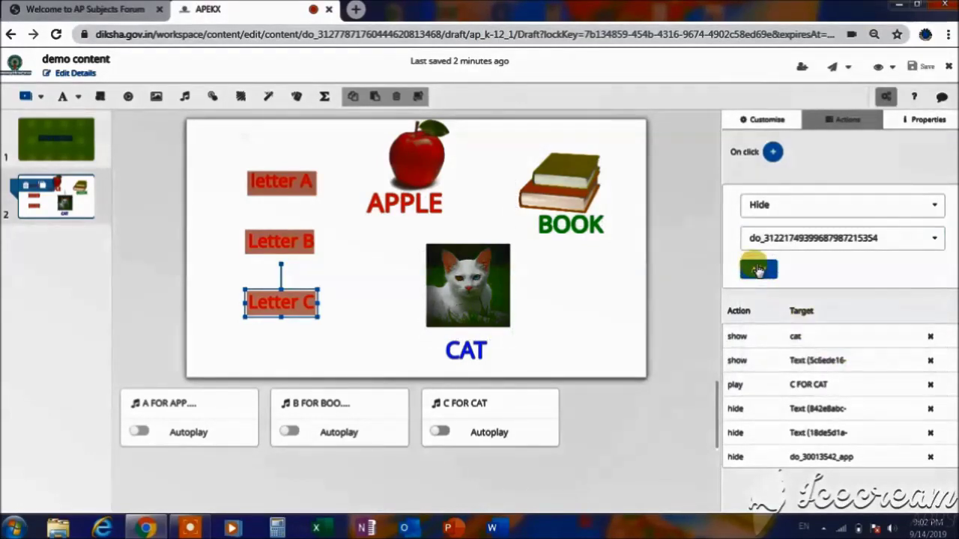
- Add an on-click action to the letter C hotspot that pauses the A FOR APPLE audio clip
{"action": "left_click", "coordinate": [772, 151]}
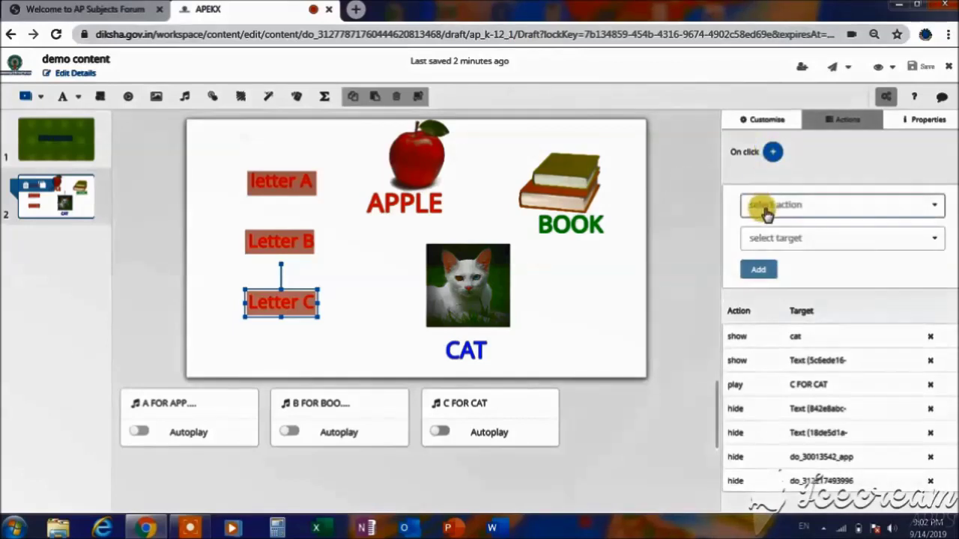
{"action": "left_click", "coordinate": [766, 213]}
{"action": "left_click", "coordinate": [761, 321]}
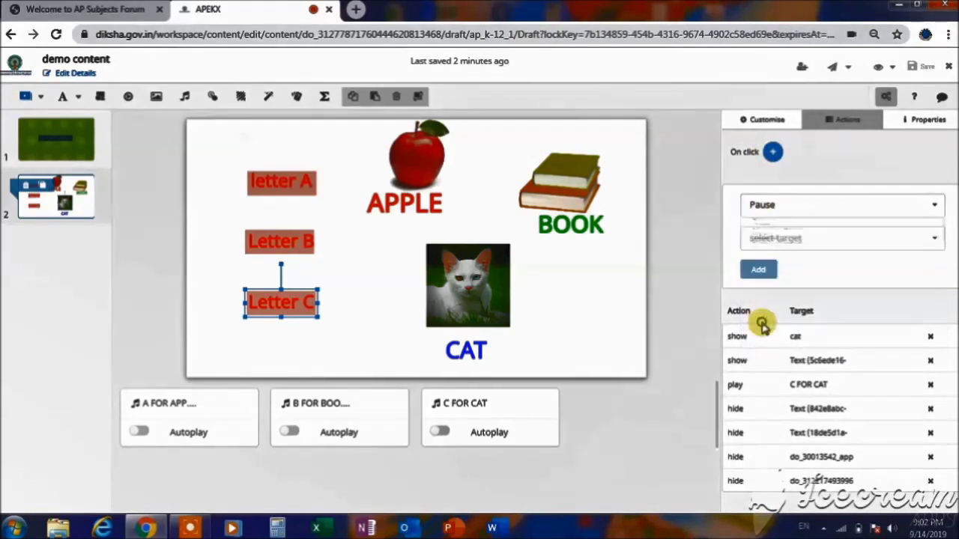
{"action": "left_click", "coordinate": [775, 241]}
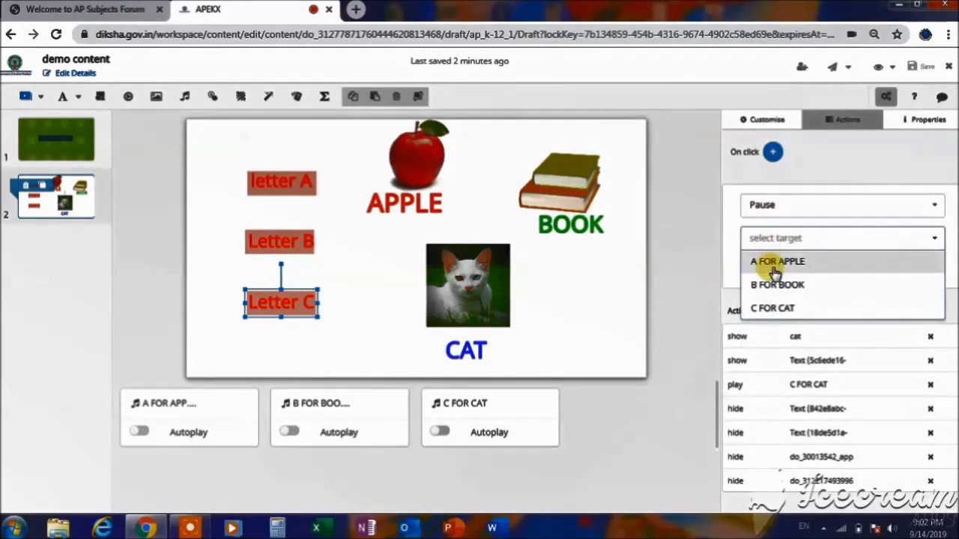
{"action": "left_click", "coordinate": [772, 258]}
{"action": "left_click", "coordinate": [758, 269]}
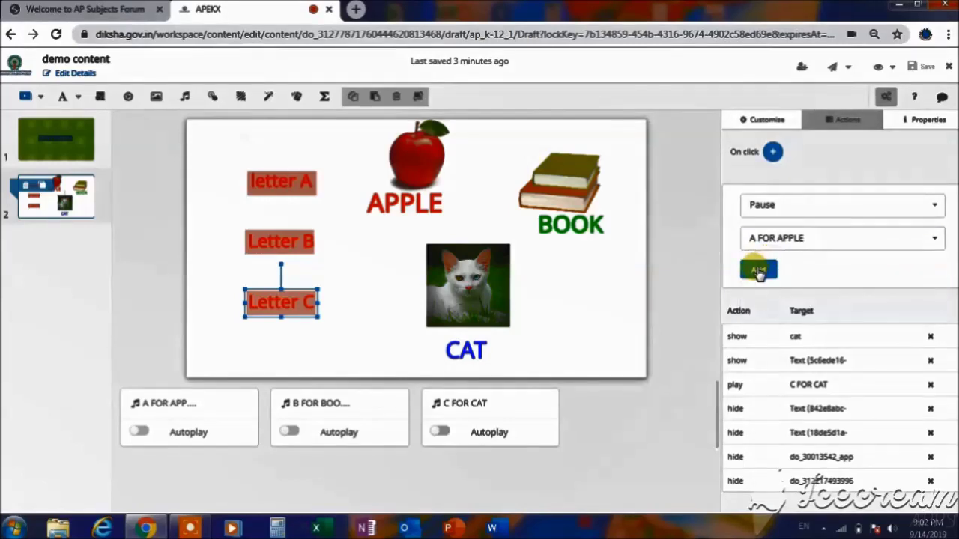
- Add an on-click action to the letter C hotspot that pauses the B FOR BOOK audio clip
{"action": "left_click", "coordinate": [773, 153]}
{"action": "left_click", "coordinate": [764, 213]}
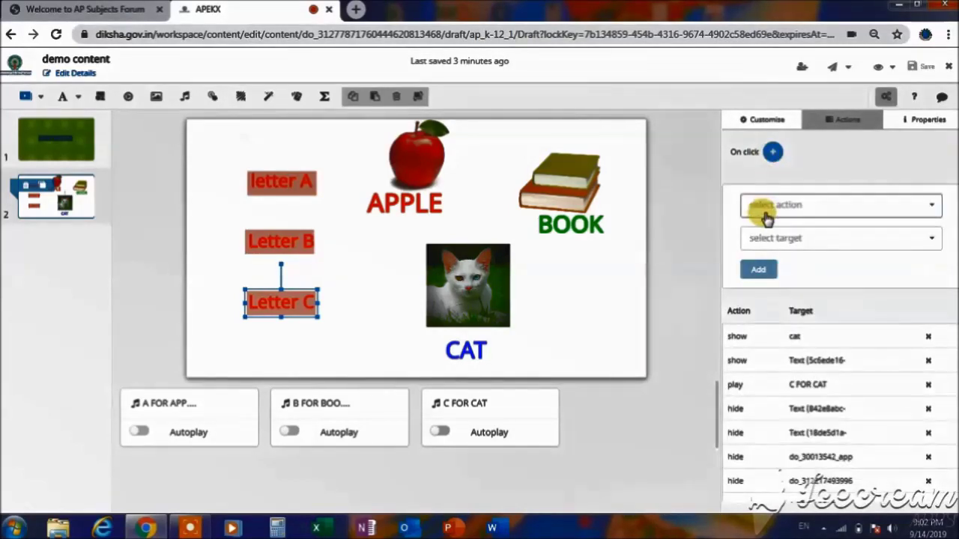
{"action": "left_click", "coordinate": [760, 299]}
{"action": "left_click", "coordinate": [762, 322]}
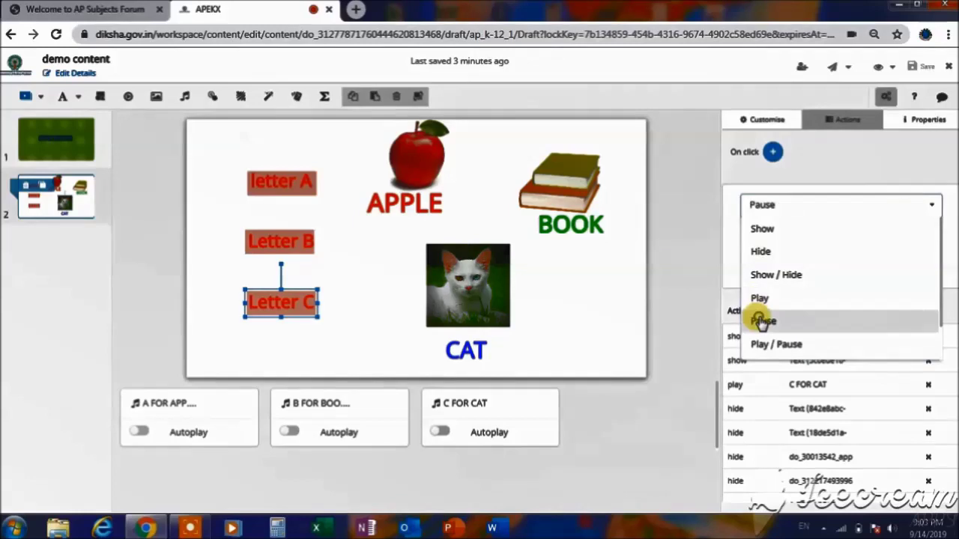
{"action": "left_click", "coordinate": [774, 239]}
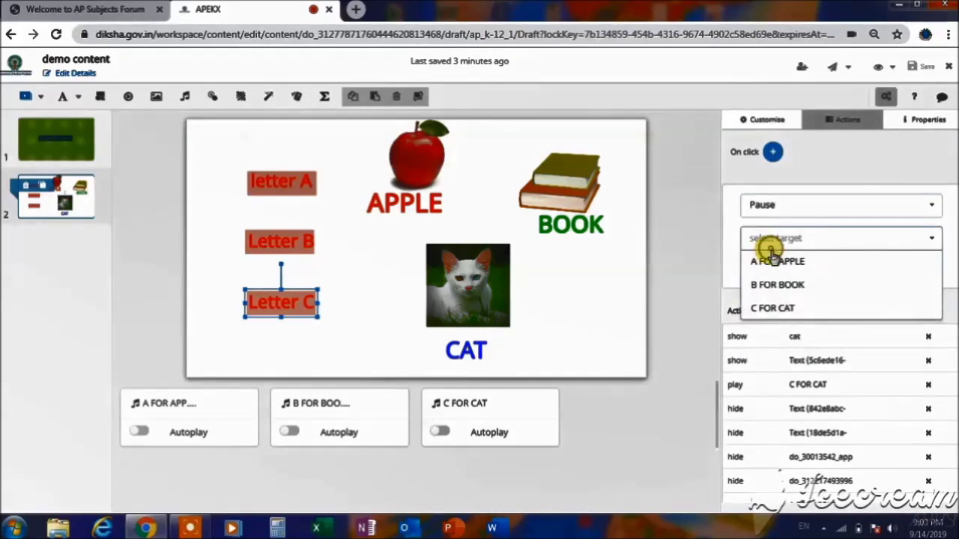
{"action": "left_click", "coordinate": [775, 284]}
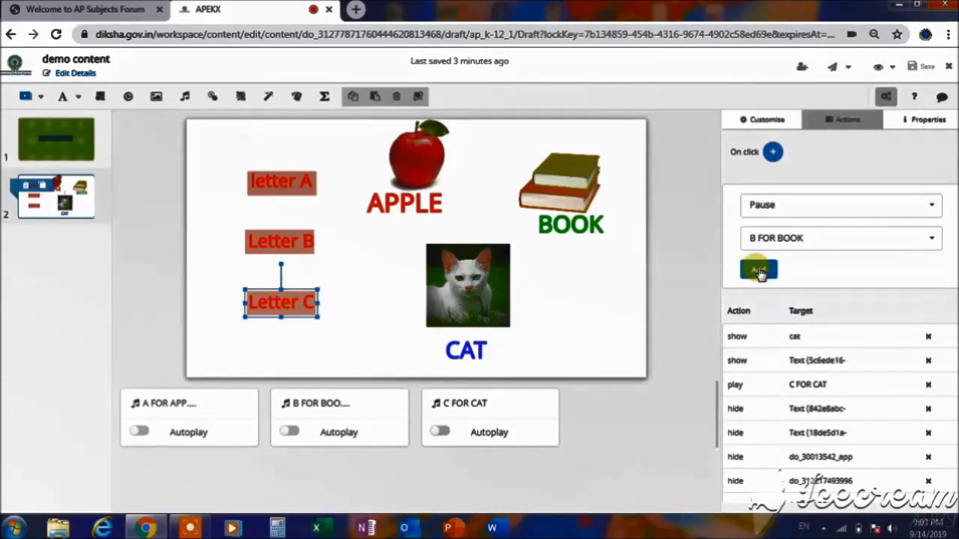
{"action": "left_click", "coordinate": [759, 272]}
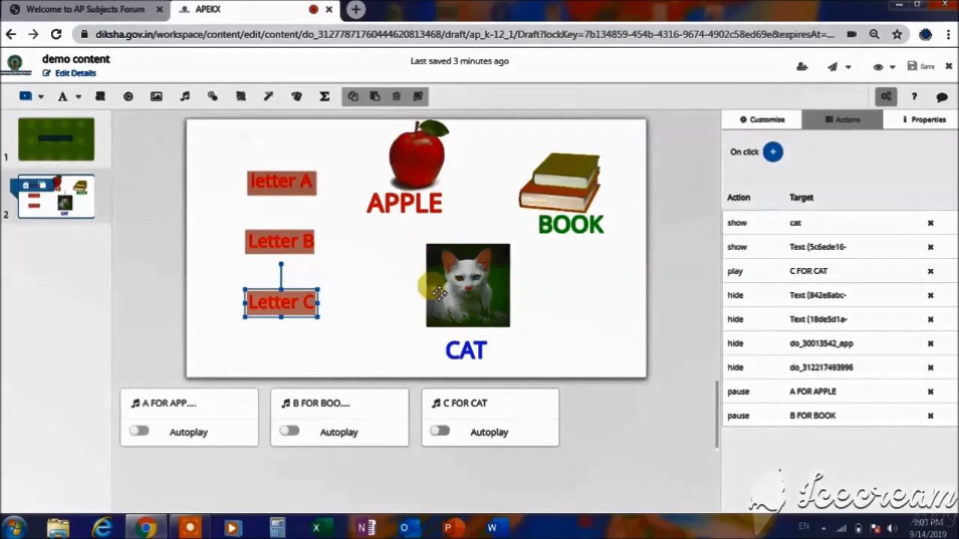
{"action": "left_click", "coordinate": [537, 309]}
{"action": "left_click", "coordinate": [772, 155]}
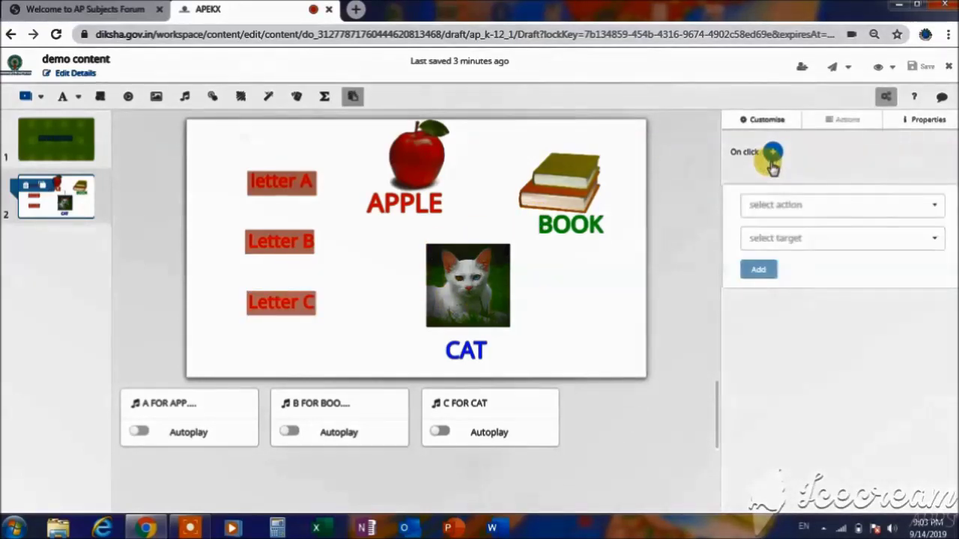
{"action": "left_click", "coordinate": [574, 207]}
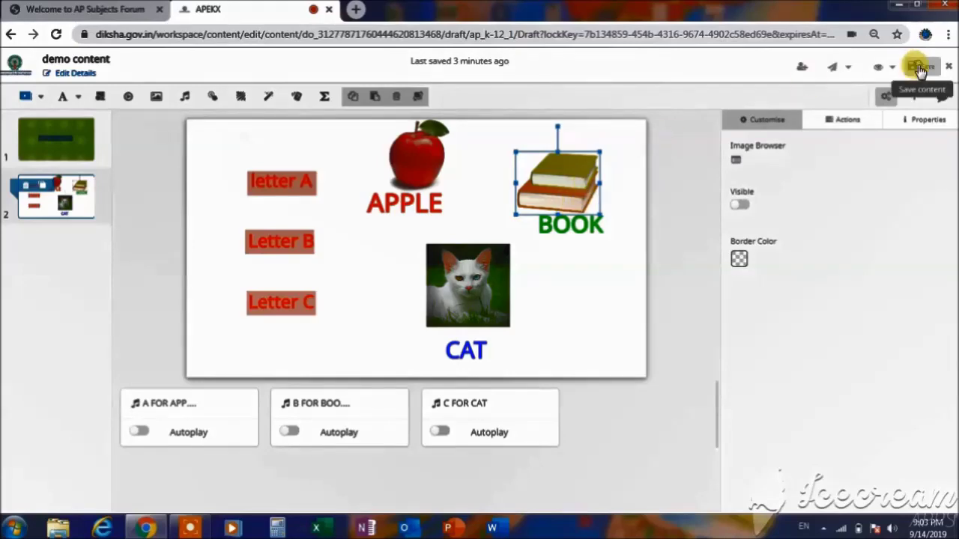
- Save the content and preview the slide, testing the letter A, Letter B and Letter C hotspots in turn
{"action": "left_click", "coordinate": [920, 68]}
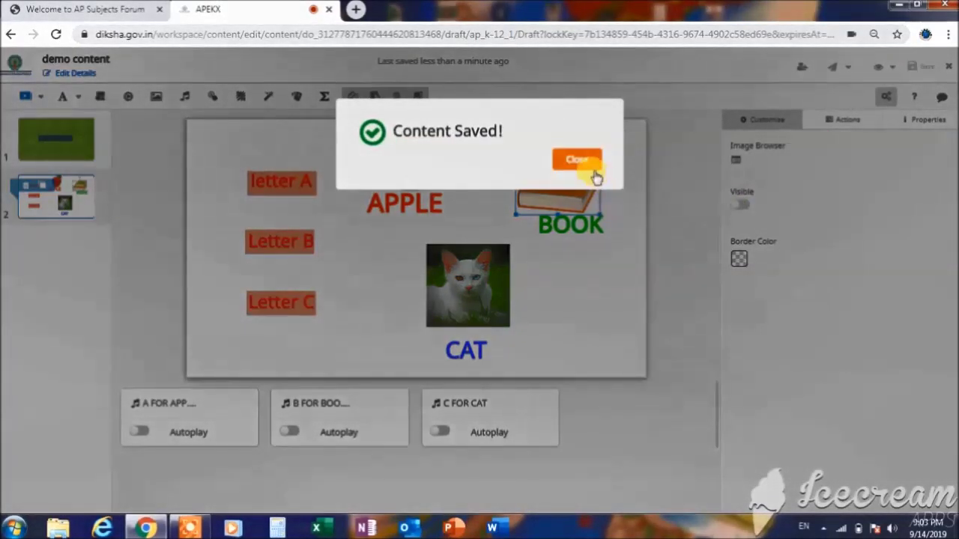
{"action": "left_click", "coordinate": [577, 160]}
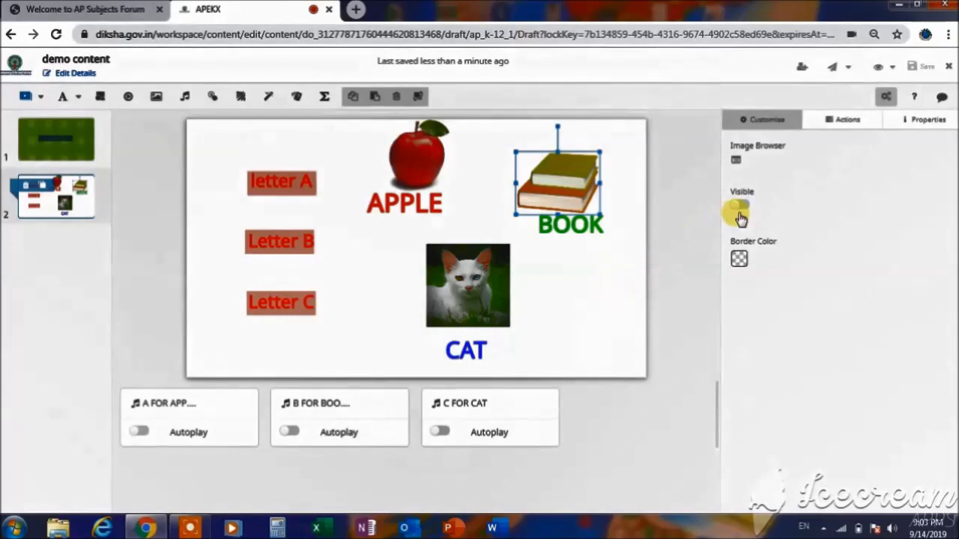
{"action": "left_click", "coordinate": [879, 70]}
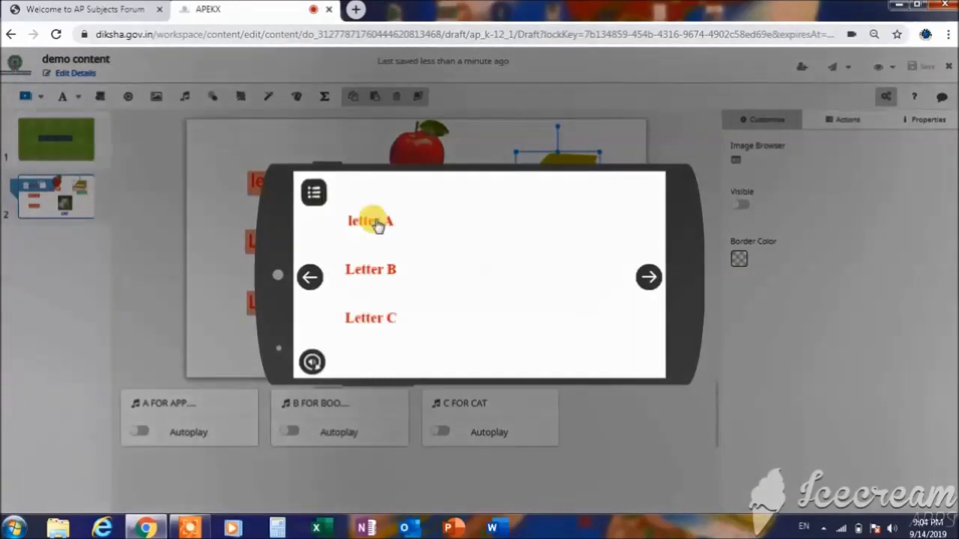
{"action": "left_click", "coordinate": [377, 225]}
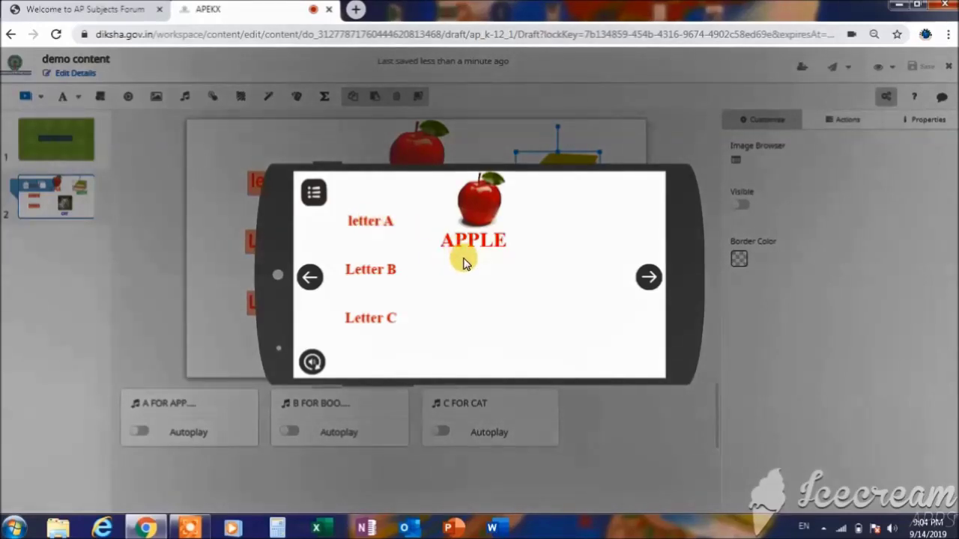
{"action": "left_click", "coordinate": [353, 273]}
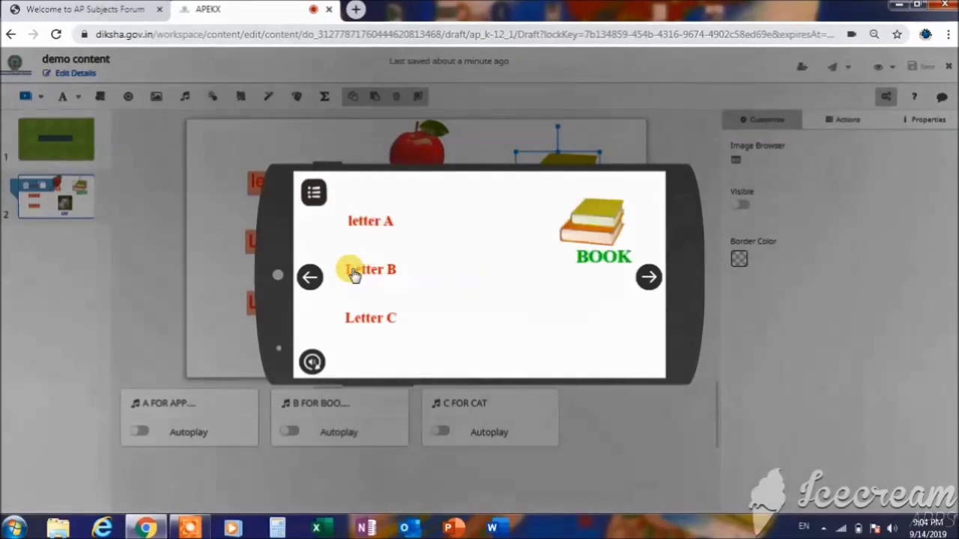
{"action": "left_click", "coordinate": [368, 320]}
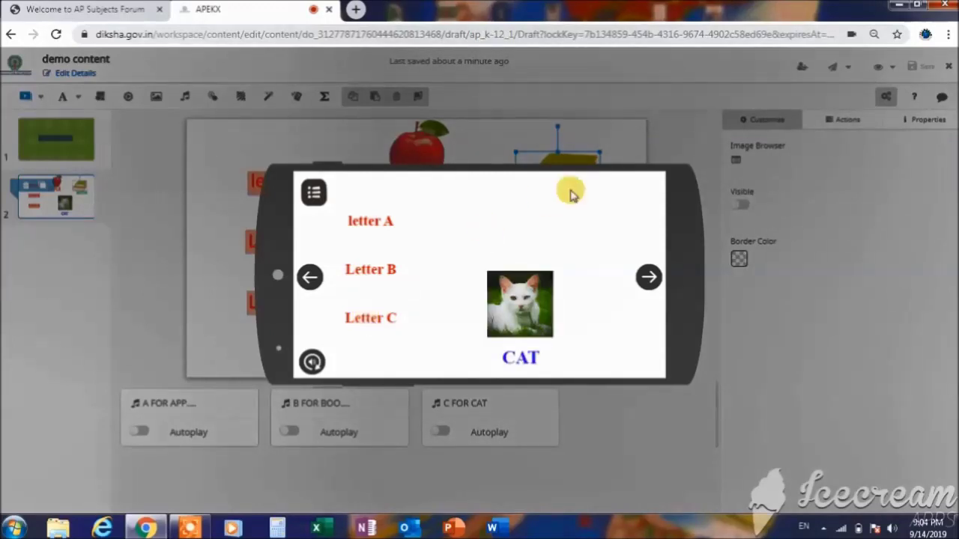
{"action": "left_click", "coordinate": [653, 118]}
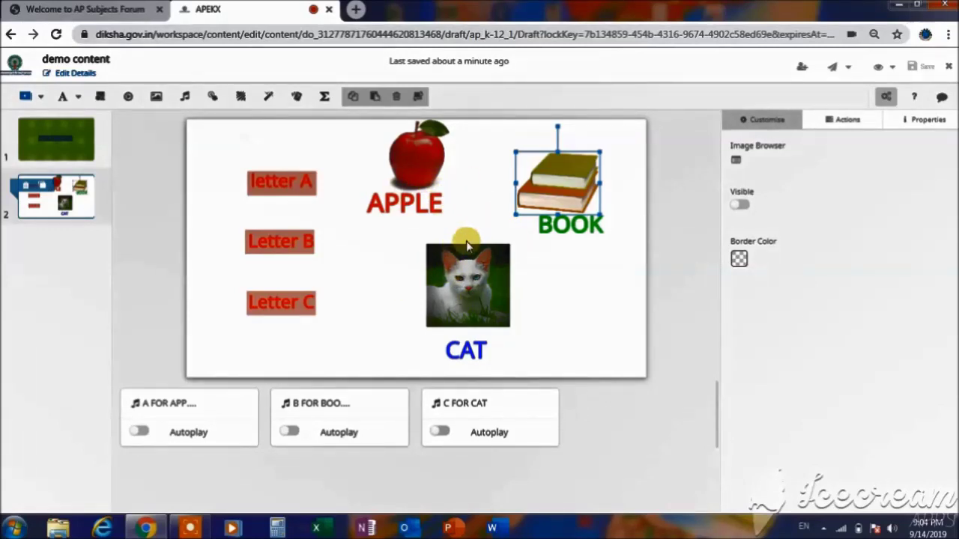
- Enlarge the apple picture to fill the middle of the slide and move the word APPLE beside it, below BOOK
{"action": "left_click", "coordinate": [485, 292]}
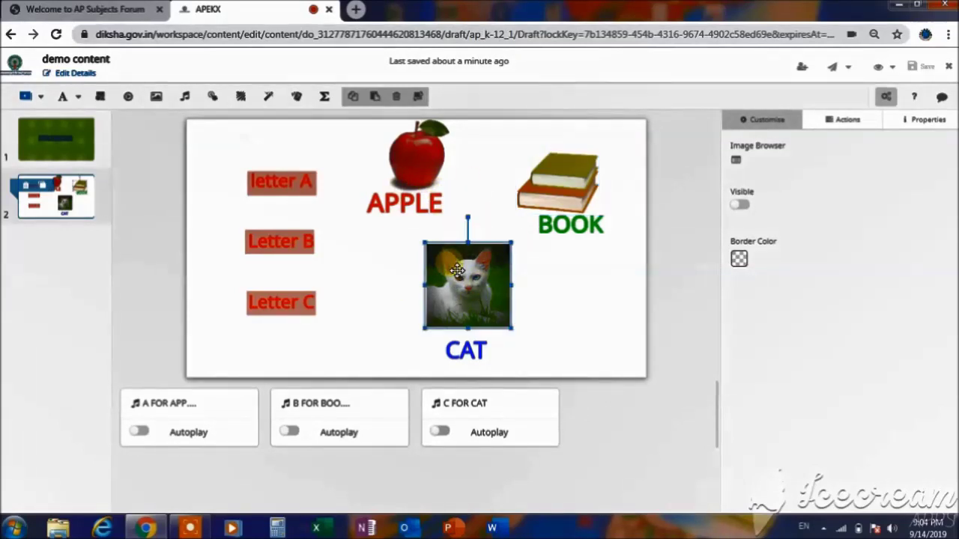
{"action": "left_click_drag", "start_coordinate": [416, 159], "coordinate": [381, 197]}
{"action": "left_click_drag", "start_coordinate": [414, 227], "coordinate": [588, 316]}
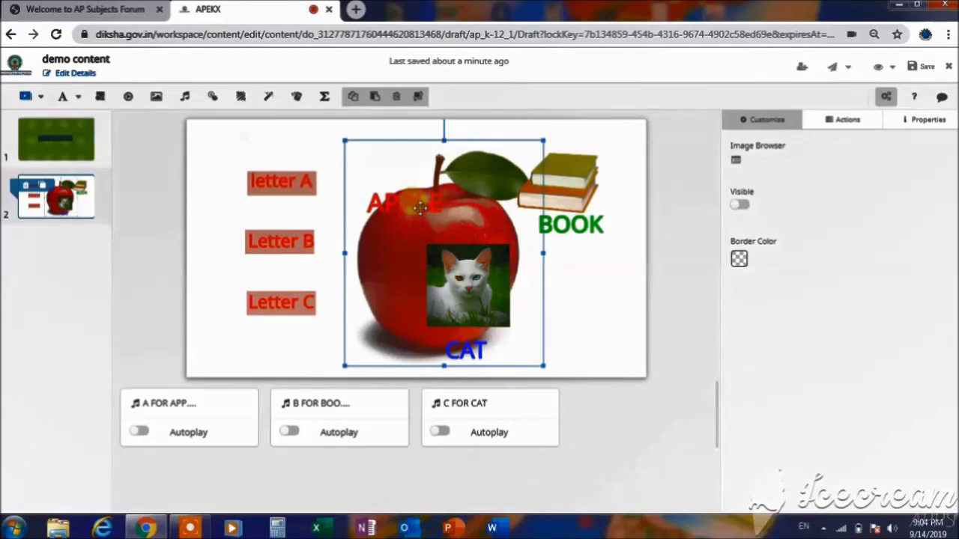
{"action": "left_click_drag", "start_coordinate": [420, 208], "coordinate": [581, 259]}
{"action": "left_click", "coordinate": [397, 255]}
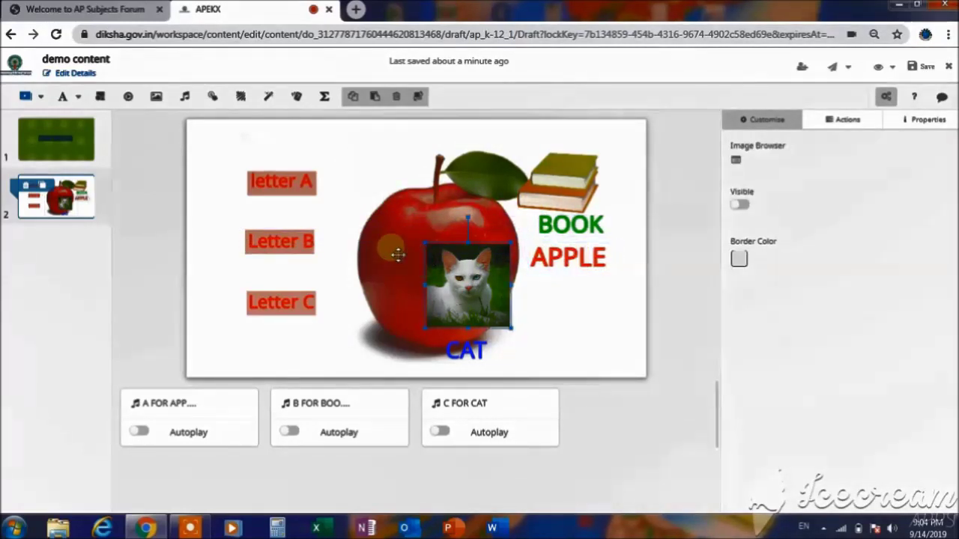
{"action": "left_click_drag", "start_coordinate": [398, 255], "coordinate": [381, 251]}
- Move the small cat picture toward the lower right part of the enlarged apple
{"action": "left_click", "coordinate": [459, 266]}
{"action": "left_click_drag", "start_coordinate": [459, 266], "coordinate": [372, 180]}
{"action": "left_click_drag", "start_coordinate": [417, 233], "coordinate": [551, 330]}
- Place the book picture over the apple, enlarge it to a similar size, and shift the word BOOK to its right side
{"action": "left_click", "coordinate": [569, 197]}
{"action": "left_click_drag", "start_coordinate": [569, 196], "coordinate": [553, 355]}
{"action": "mouse_move", "coordinate": [495, 276]}
{"action": "left_mouse_down"}
{"action": "mouse_move", "coordinate": [472, 298]}
{"action": "mouse_move", "coordinate": [484, 288]}
{"action": "left_mouse_up"}
{"action": "left_click", "coordinate": [450, 198]}
{"action": "left_click_drag", "start_coordinate": [450, 198], "coordinate": [441, 223]}
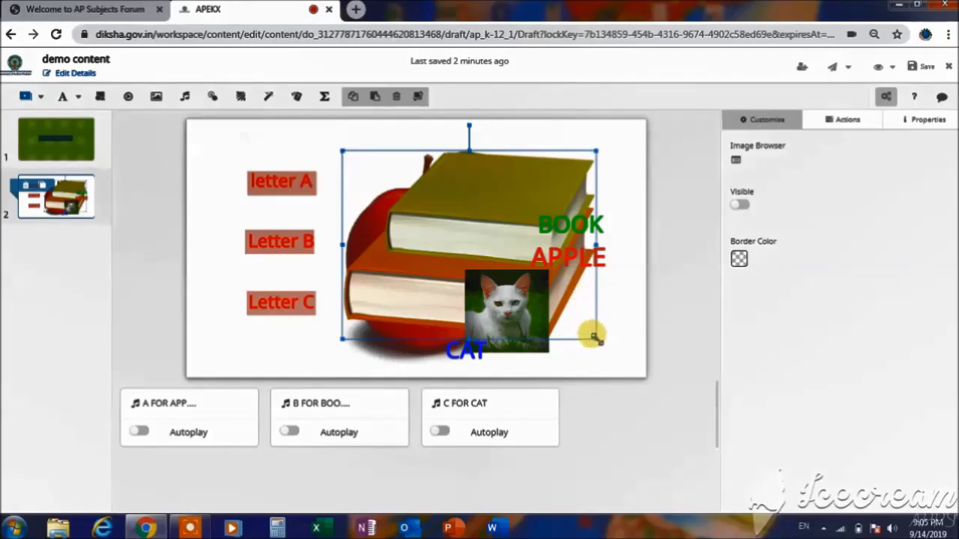
{"action": "left_click_drag", "start_coordinate": [592, 337], "coordinate": [566, 319]}
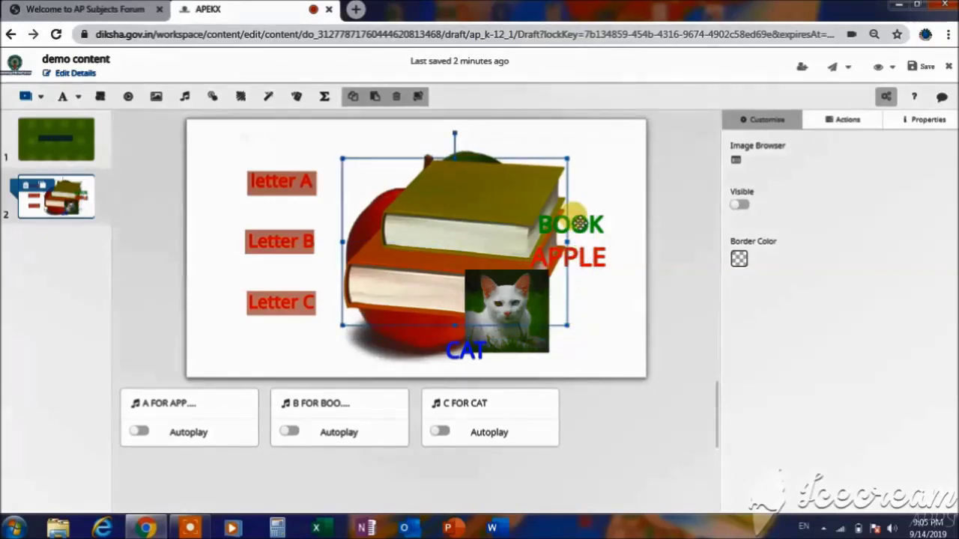
{"action": "left_click", "coordinate": [575, 224]}
{"action": "left_click_drag", "start_coordinate": [576, 223], "coordinate": [604, 235]}
- Enlarge the cat picture over the books and apple, and stack the words CAT and BOOK onto APPLE beside it
{"action": "left_click_drag", "start_coordinate": [502, 287], "coordinate": [374, 171]}
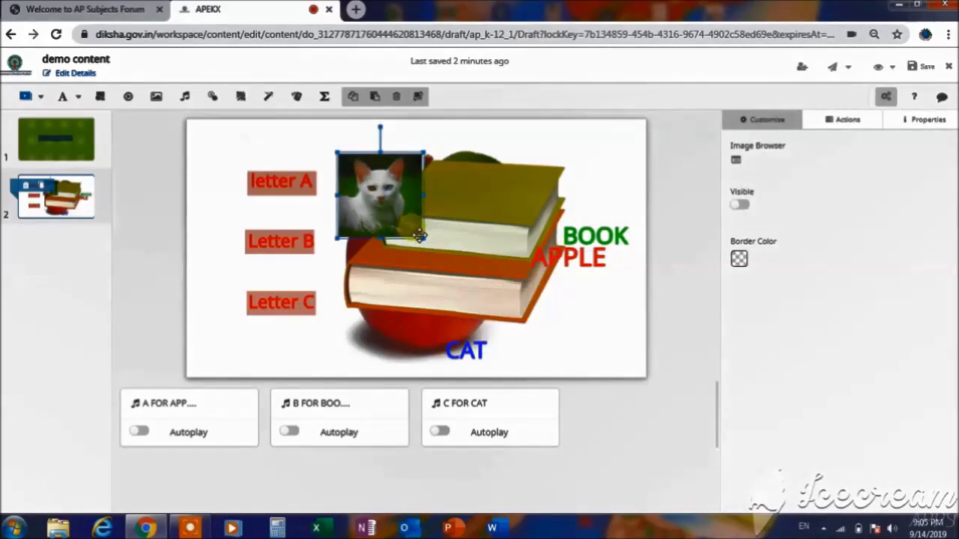
{"action": "left_click_drag", "start_coordinate": [424, 238], "coordinate": [532, 352]}
{"action": "left_click", "coordinate": [466, 345]}
{"action": "left_click_drag", "start_coordinate": [466, 345], "coordinate": [579, 253]}
{"action": "left_click", "coordinate": [584, 237]}
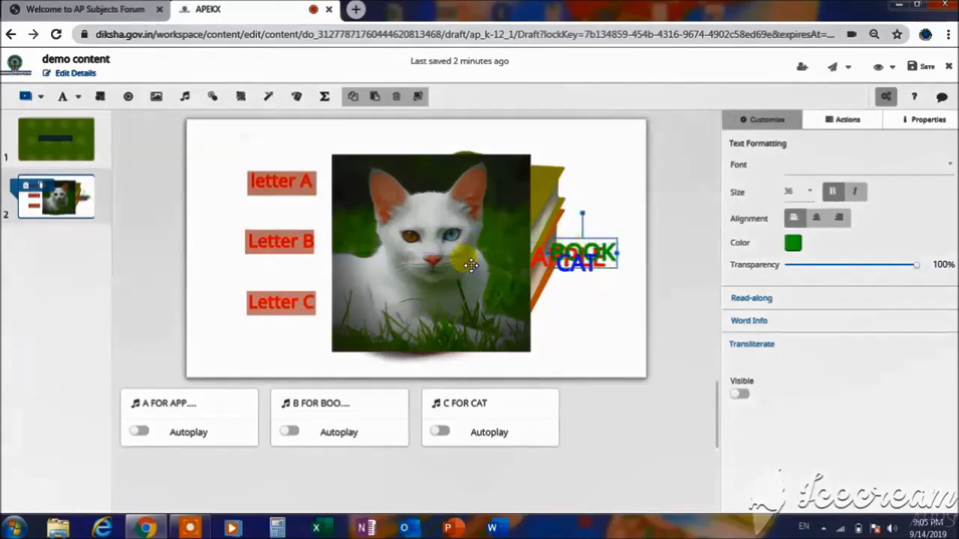
- Shift the cat picture slightly up and right, and enlarge it a little more over the stacked pictures
{"action": "left_click_drag", "start_coordinate": [411, 222], "coordinate": [417, 209]}
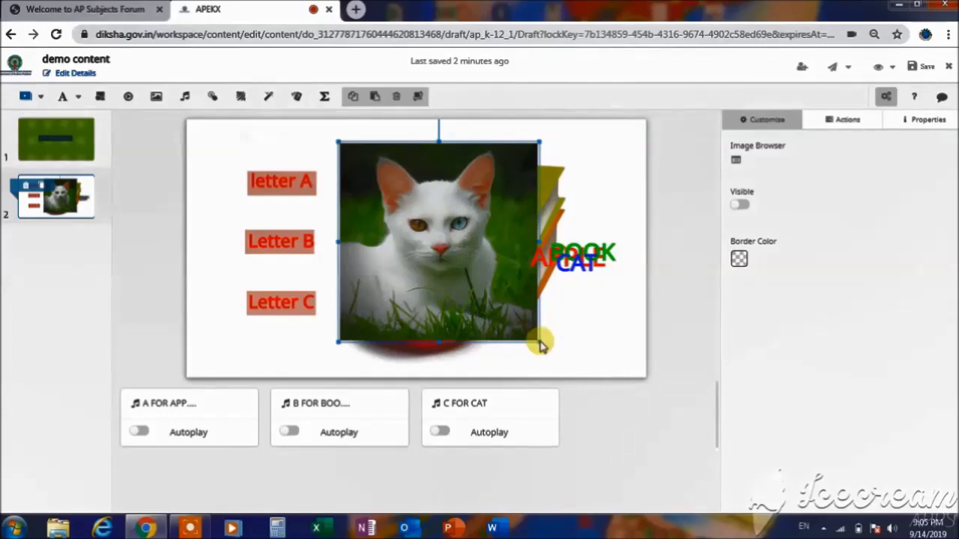
{"action": "left_click_drag", "start_coordinate": [541, 345], "coordinate": [558, 350]}
{"action": "left_click_drag", "start_coordinate": [583, 267], "coordinate": [544, 267]}
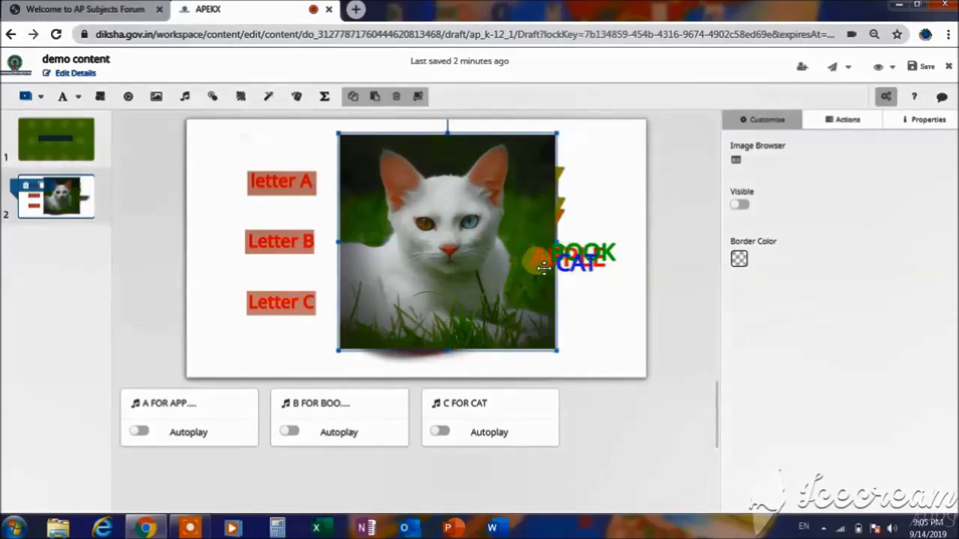
{"action": "left_click", "coordinate": [615, 216]}
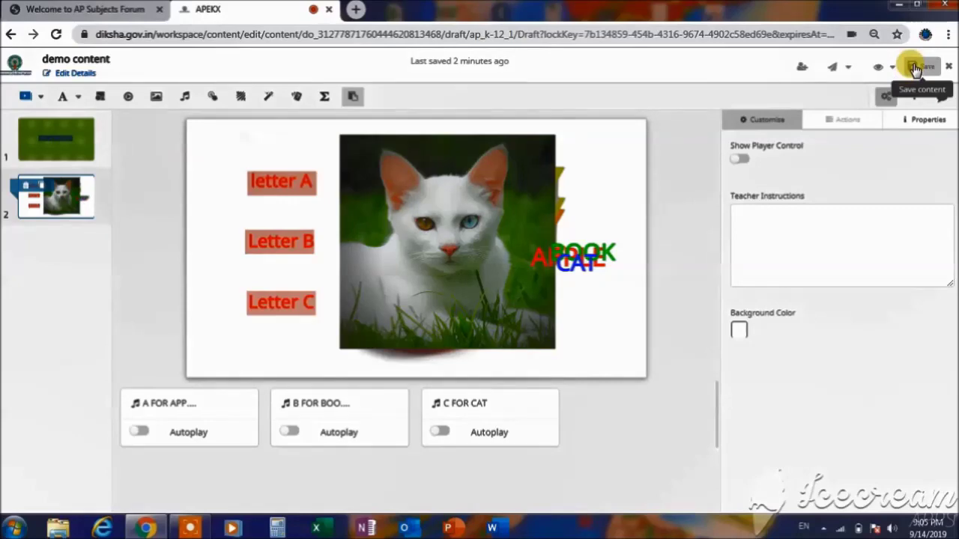
- Save the rearranged slide and preview it, checking the enlarged picture and word for each of the three letter hotspots
{"action": "left_click", "coordinate": [914, 69]}
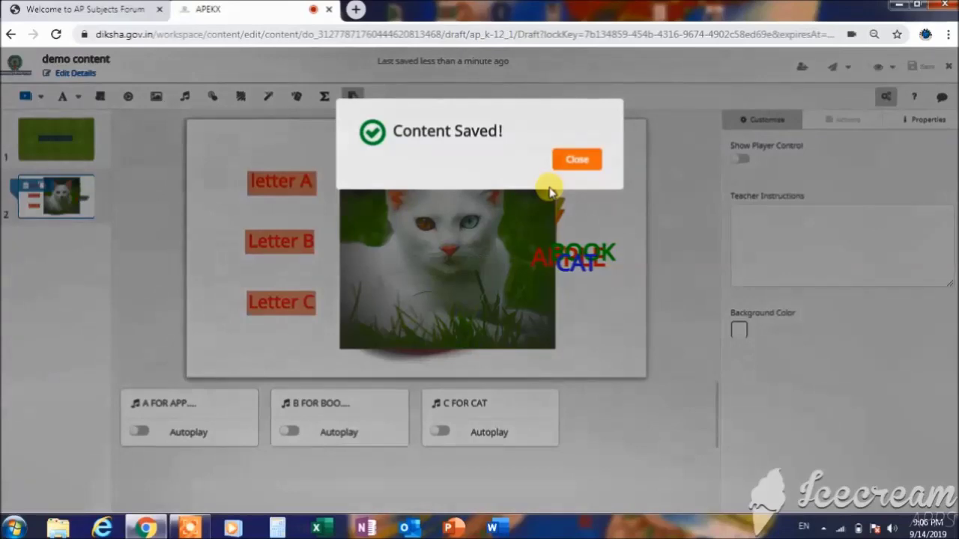
{"action": "left_click", "coordinate": [578, 160]}
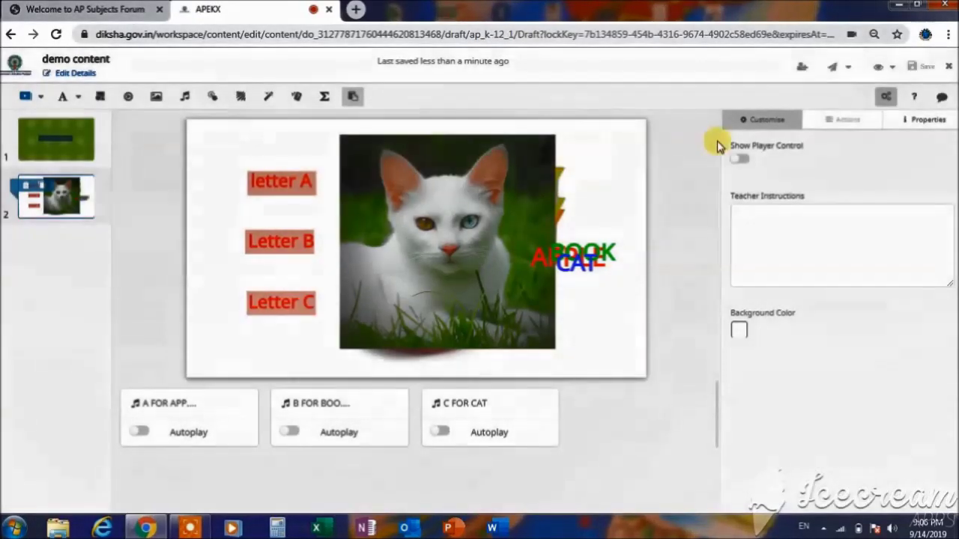
{"action": "left_click", "coordinate": [875, 66]}
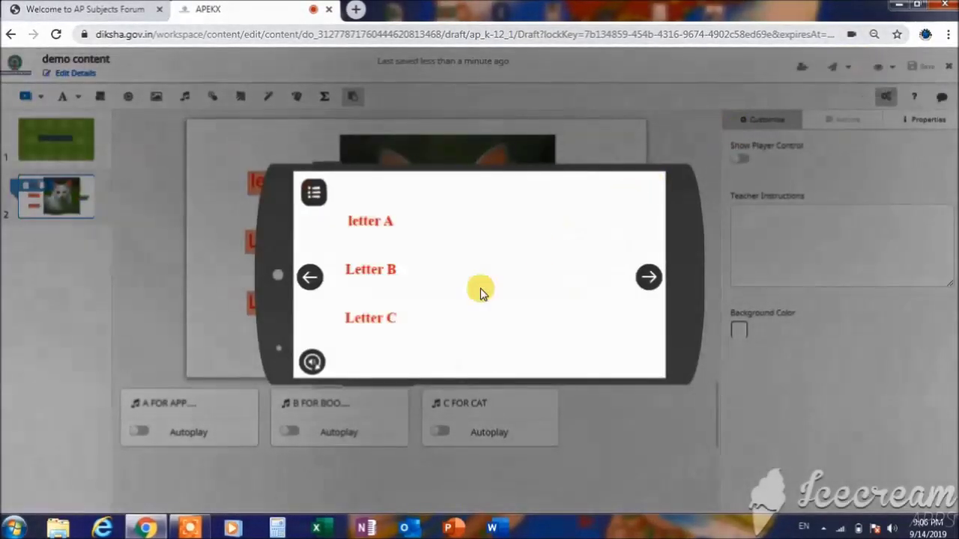
{"action": "left_click", "coordinate": [378, 223]}
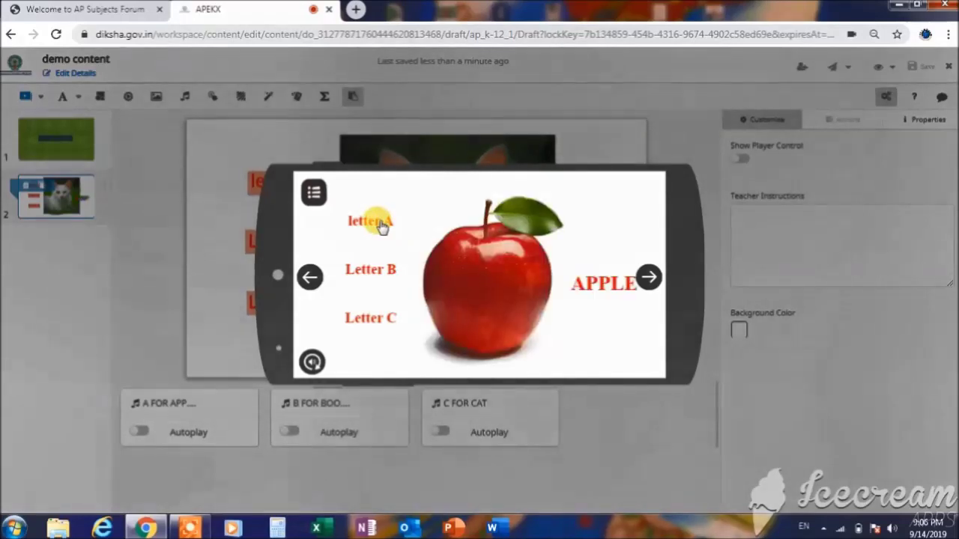
{"action": "left_click", "coordinate": [368, 275]}
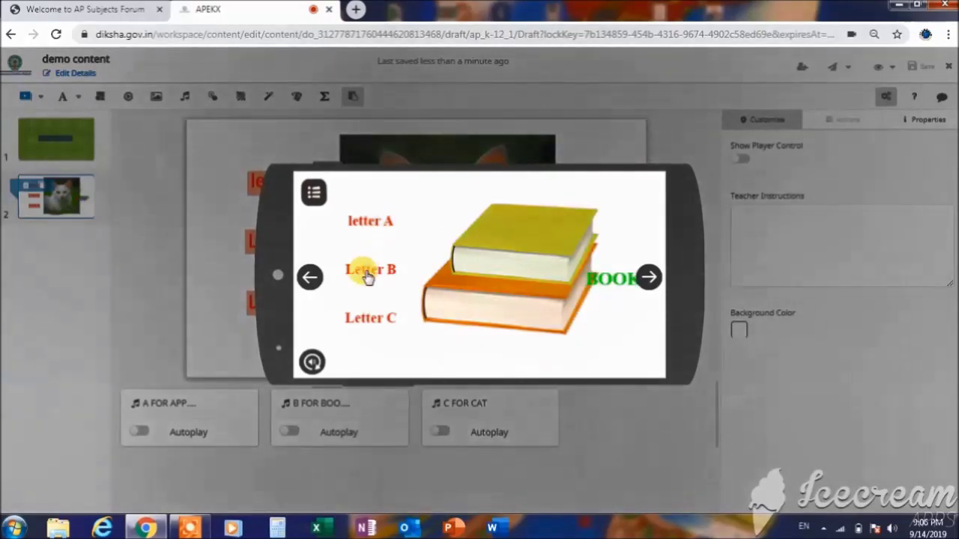
{"action": "left_click", "coordinate": [361, 321]}
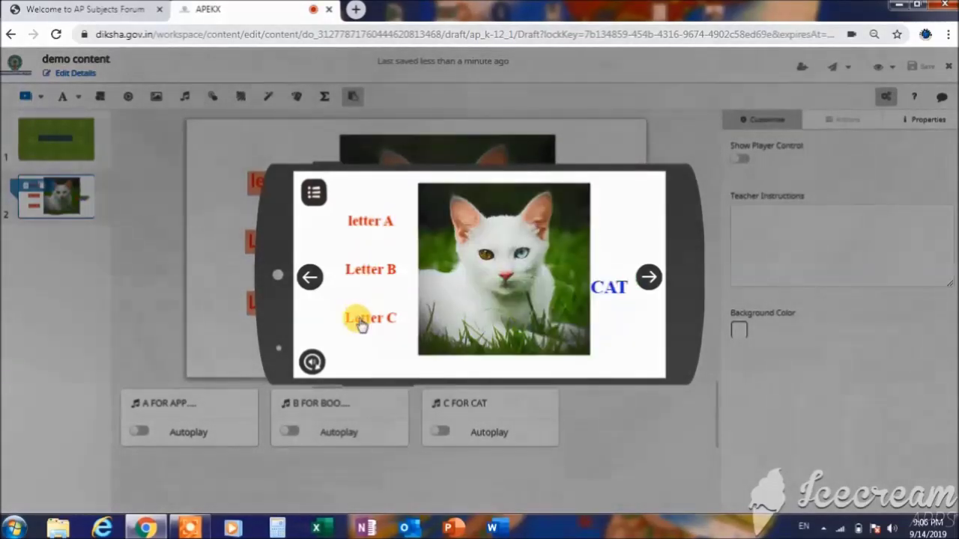
{"action": "left_click", "coordinate": [637, 117]}
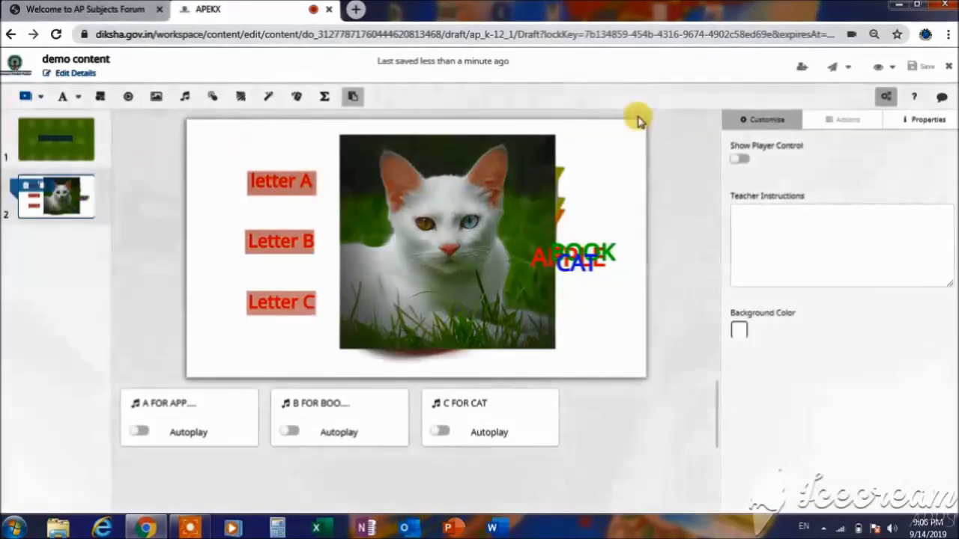
- Move the word BOOK straight down, just below the word CAT
{"action": "left_click", "coordinate": [589, 245]}
{"action": "left_click_drag", "start_coordinate": [592, 246], "coordinate": [595, 284]}
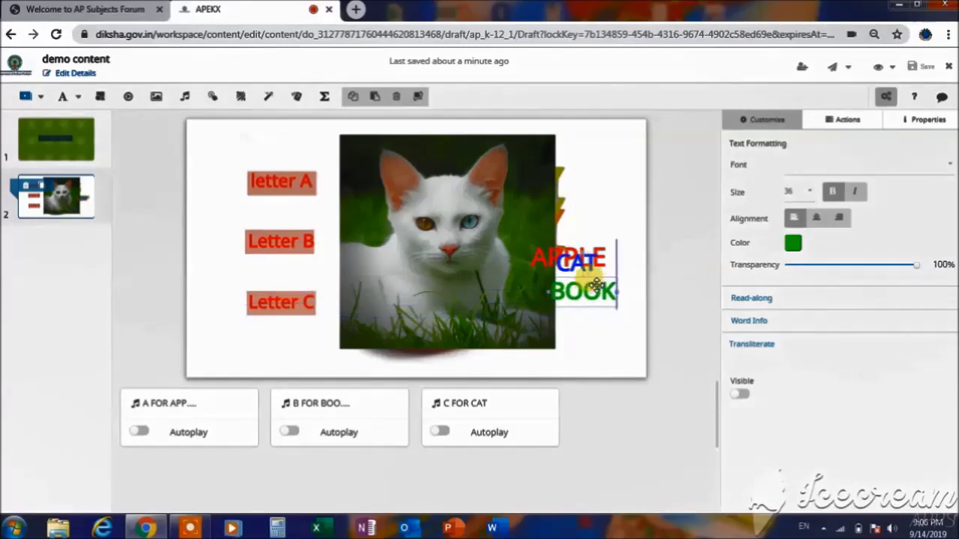